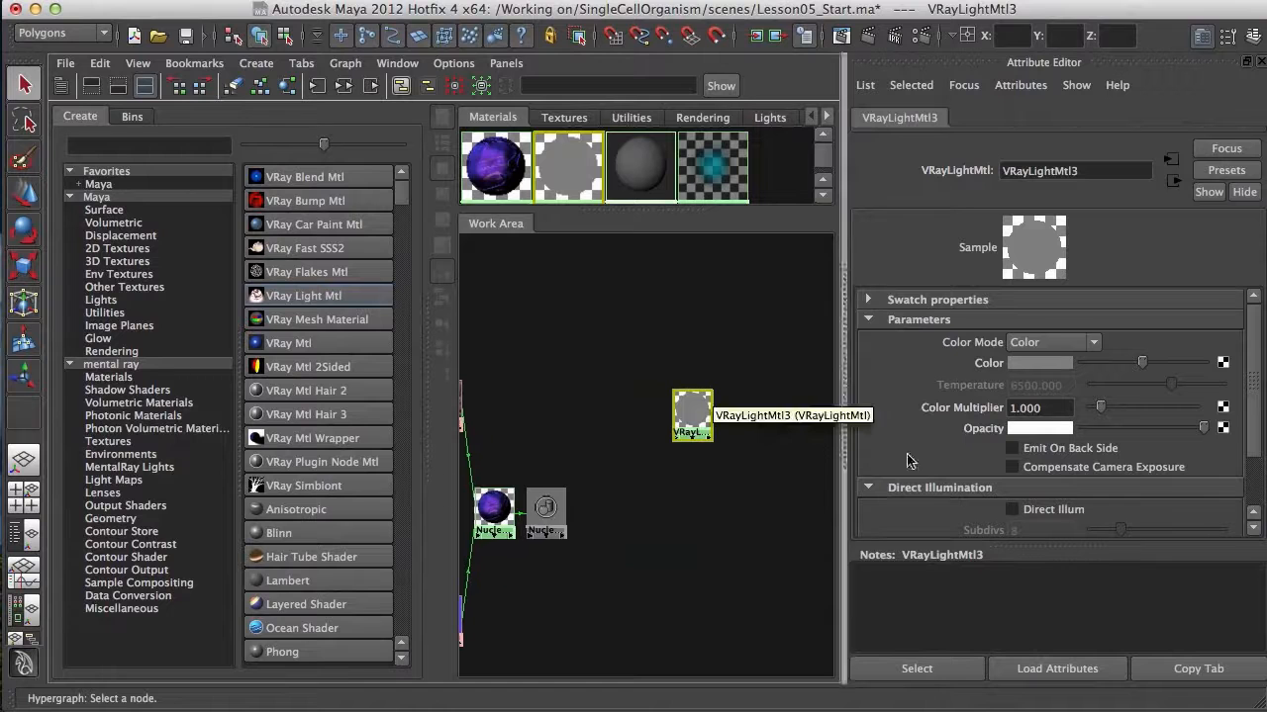
Examine the new VRay light material's parameters and the existing nucleus color ramp in the shading network.
left_click_drag(1254, 418, 1258, 473)
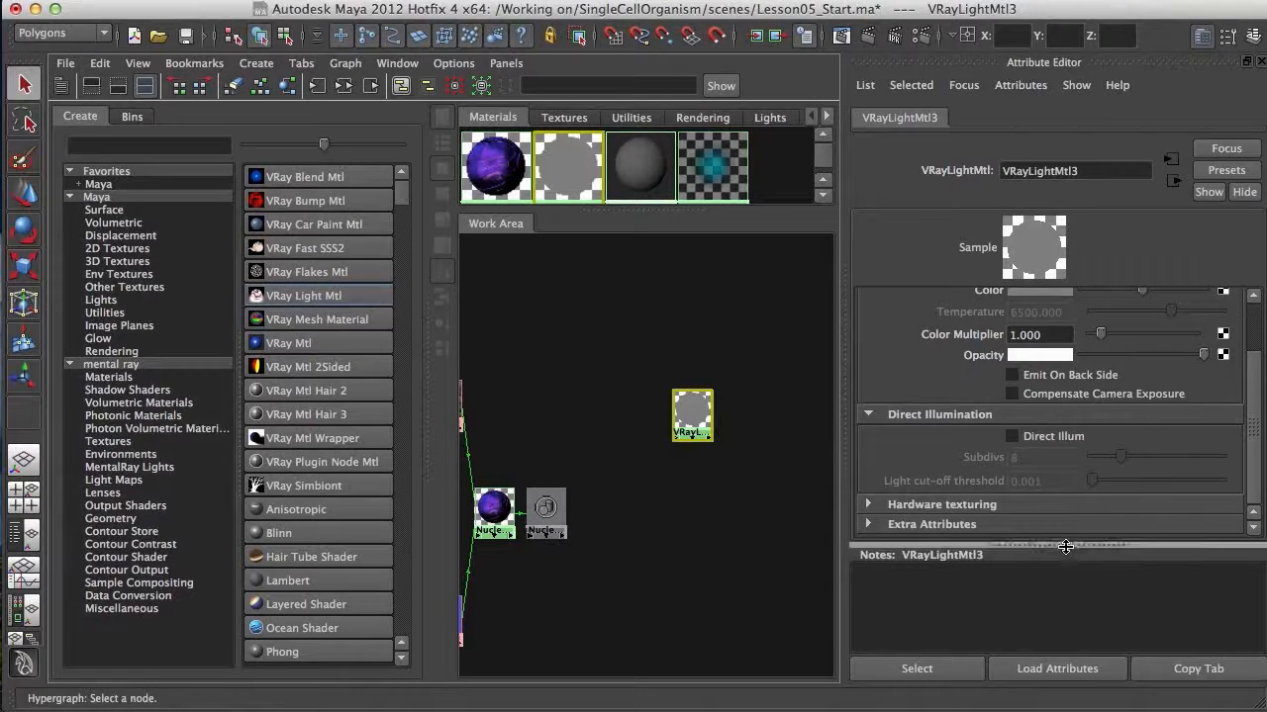
left_click_drag(1063, 551, 1033, 668)
middle_click_drag(738, 455, 704, 492, "alt")
right_click_drag(703, 492, 799, 604, "alt")
middle_click_drag(683, 415, 639, 433, "alt")
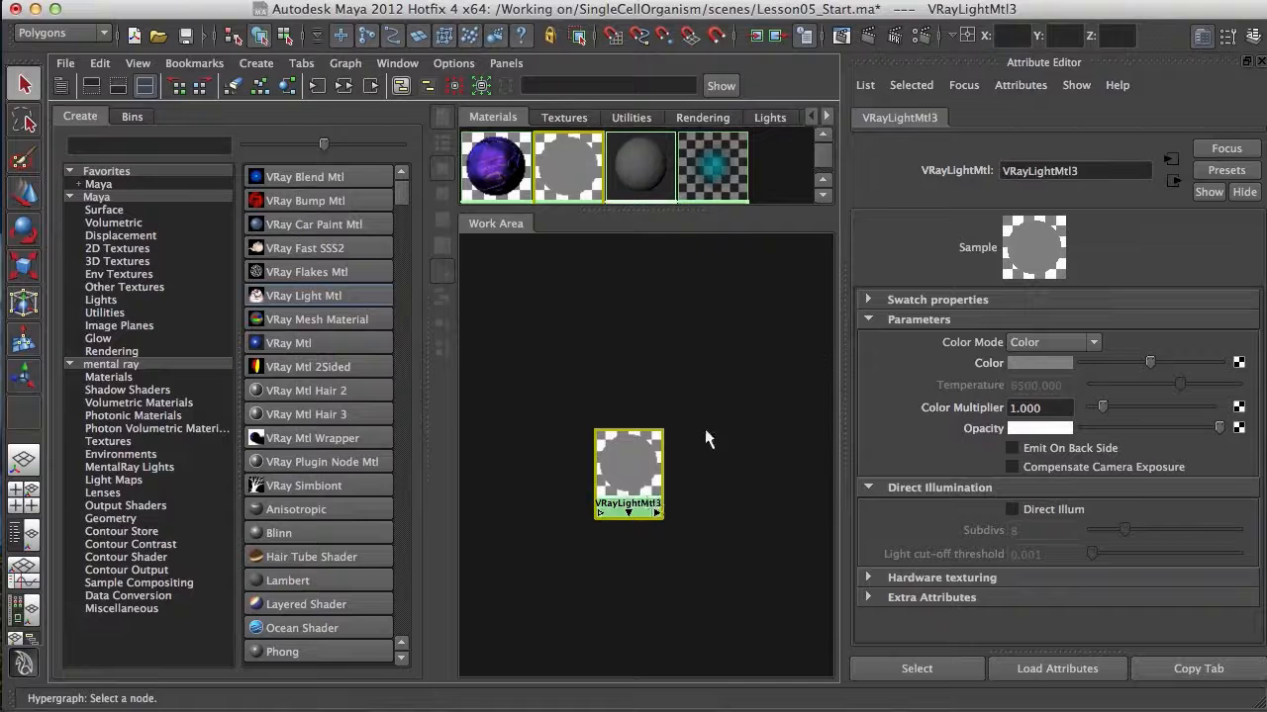
middle_click_drag(611, 525, 740, 339, "alt")
right_click_drag(662, 567, 683, 457, "alt")
middle_click_drag(574, 485, 802, 445, "alt")
middle_click_drag(679, 516, 644, 528, "alt")
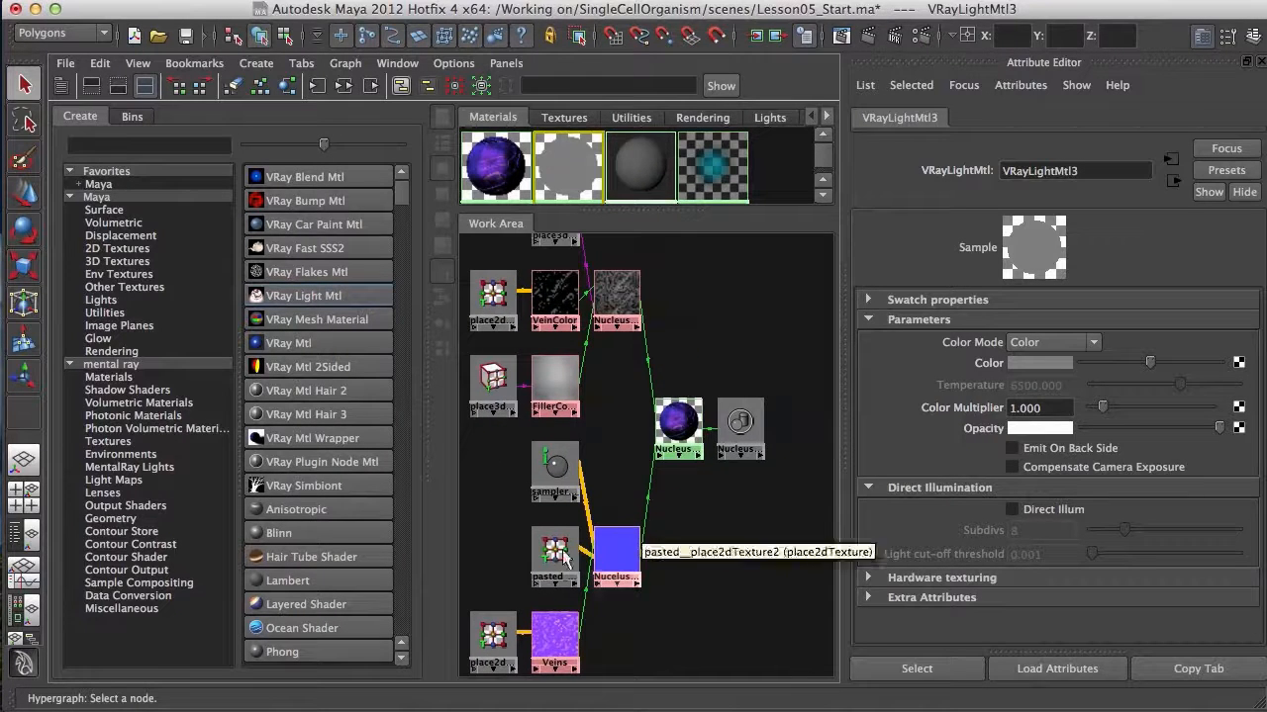
left_click(613, 555)
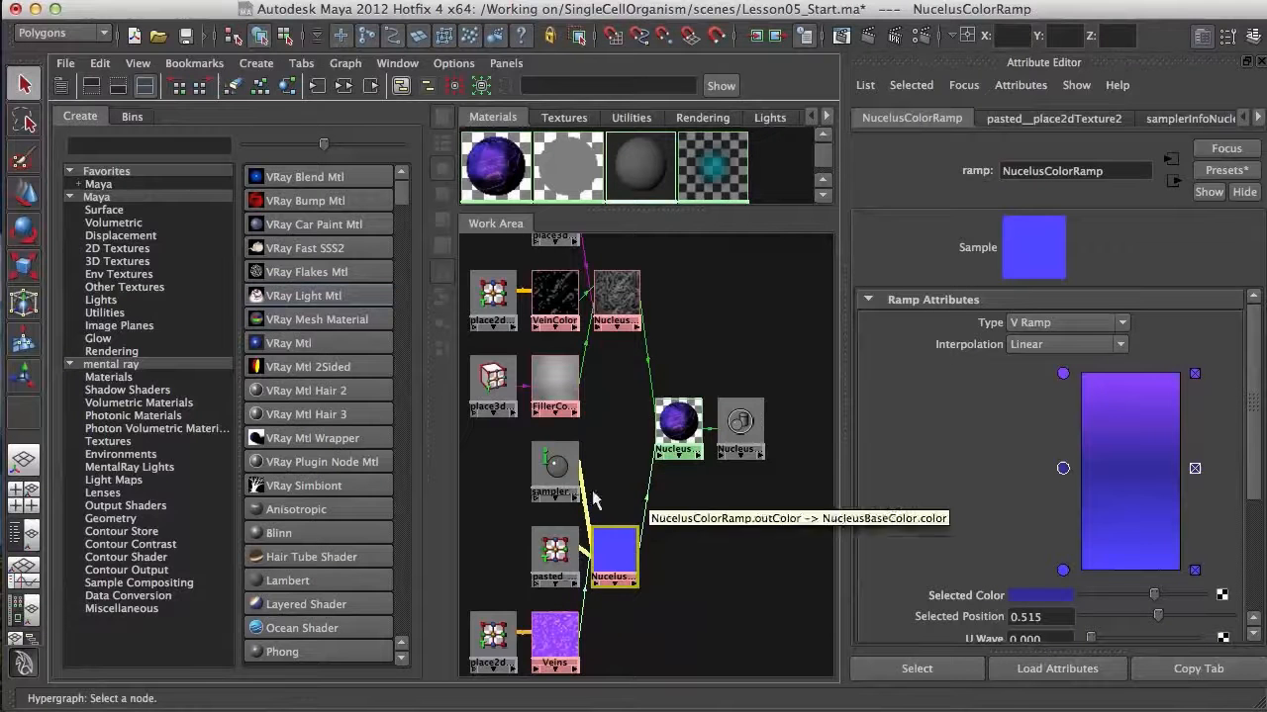
middle_click_drag(695, 424, 414, 622, "alt")
middle_click_drag(699, 392, 719, 332, "alt")
right_click_drag(718, 332, 788, 594, "alt")
middle_click_drag(738, 475, 762, 486, "alt")
Map a Ramp texture to the Color attribute of VRayLightMtl3.
left_click(685, 455)
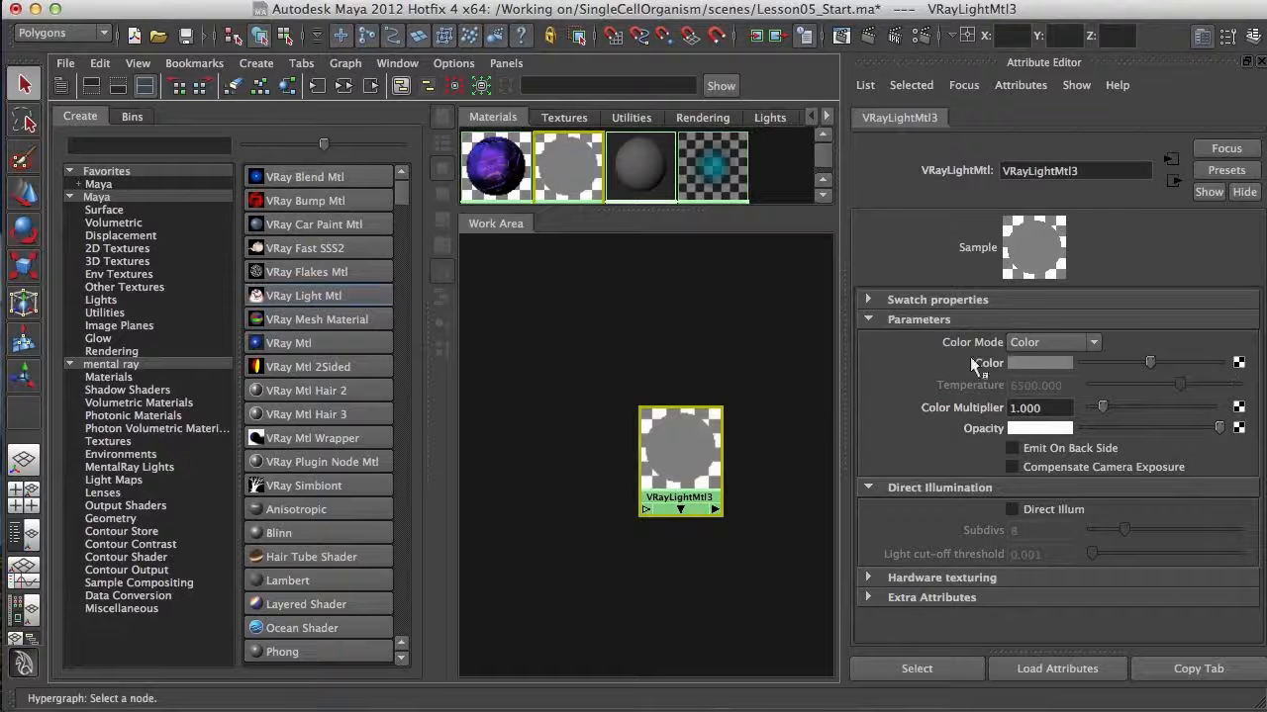
left_click(1235, 387)
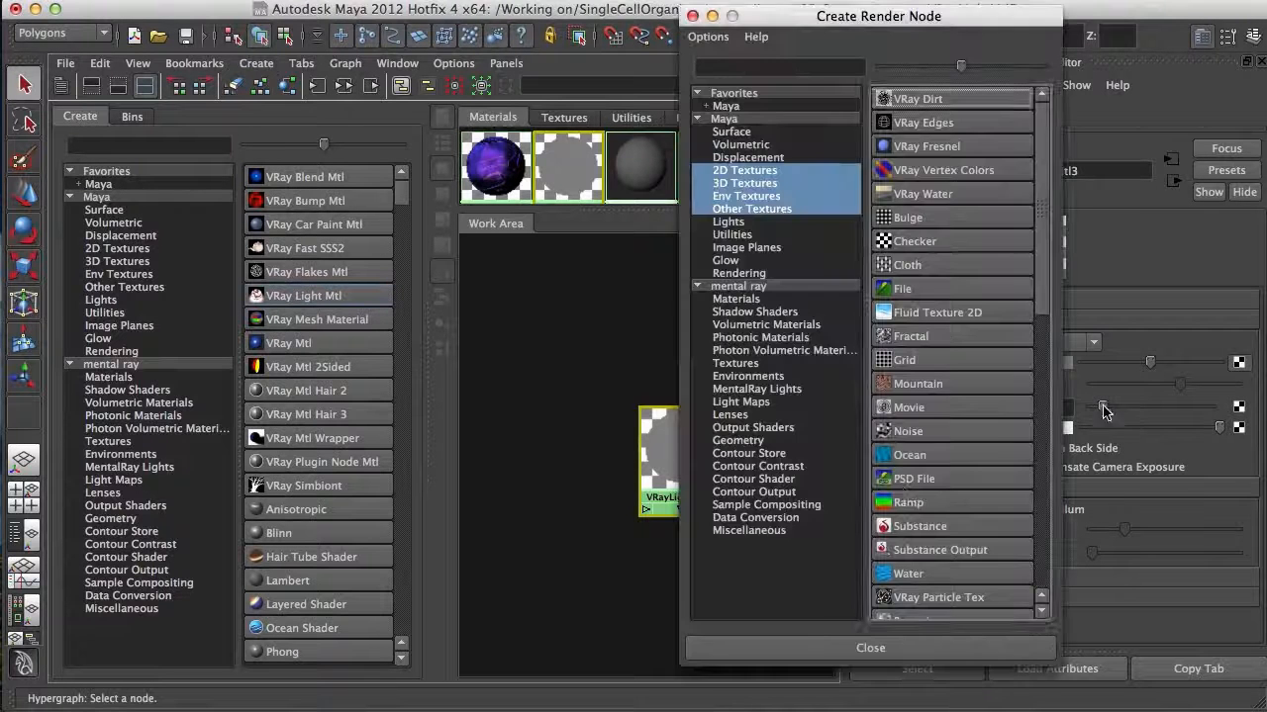
left_click(908, 503)
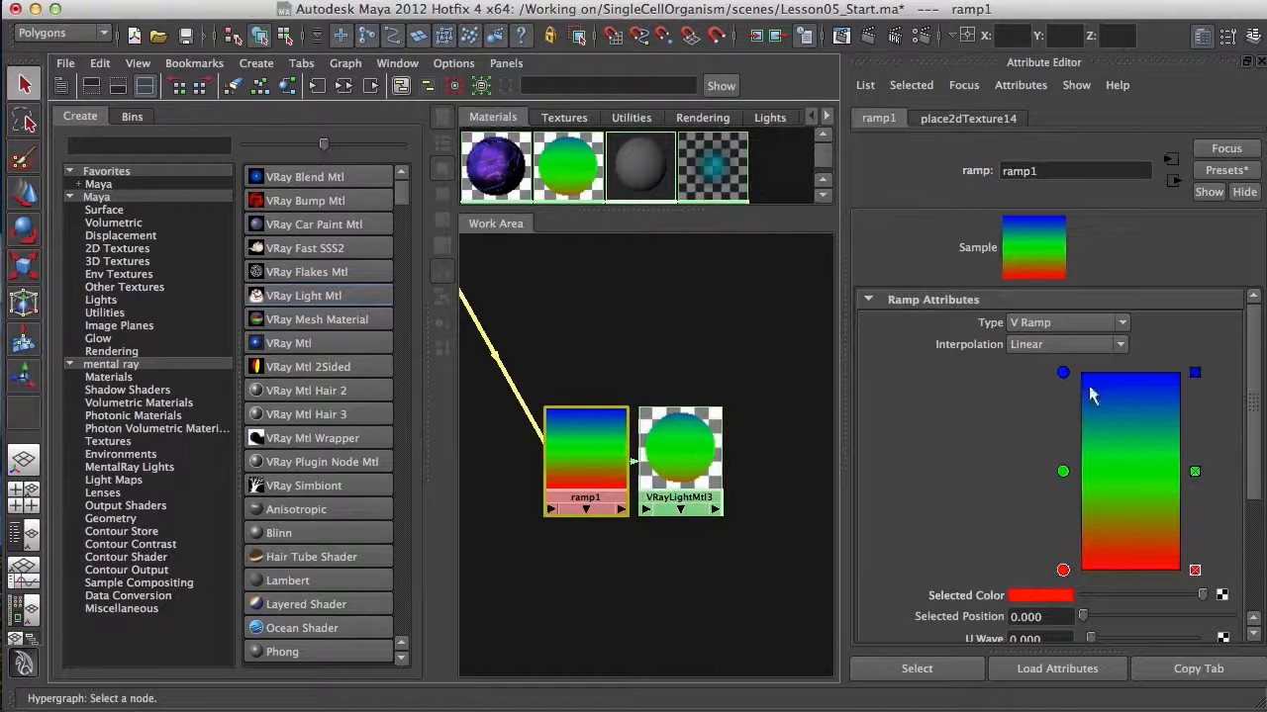
Move the ramp's green marker up to about position 0.8 and the red marker to about 0.54.
left_click_drag(1062, 475, 1062, 421)
left_click_drag(1064, 571, 1063, 471)
left_click_drag(1065, 418, 1063, 416)
left_click(1063, 372)
left_click_drag(1063, 471, 1062, 466)
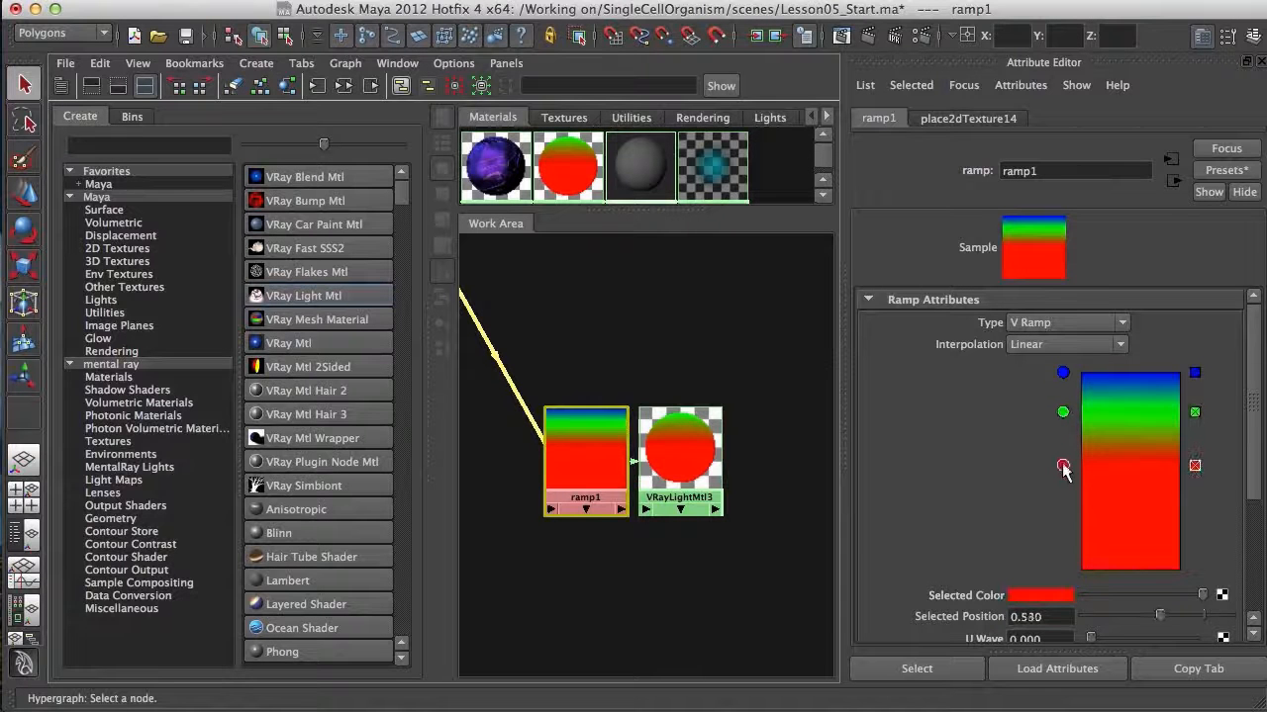
Set the lowest ramp marker's color to purple with hue 278, saturation 0.772 and value 0.928.
left_click(1062, 374)
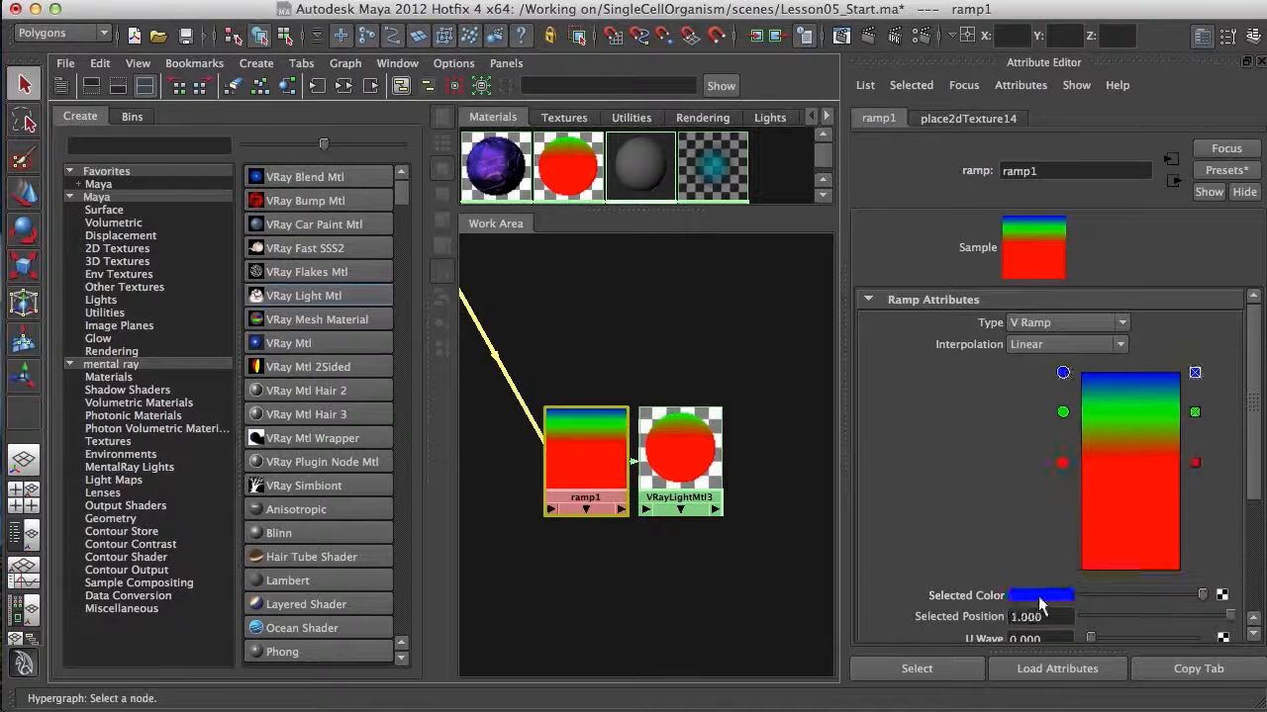
left_click(1038, 595)
left_click(1063, 462)
left_click(1036, 596)
left_click_drag(1046, 633, 1068, 656)
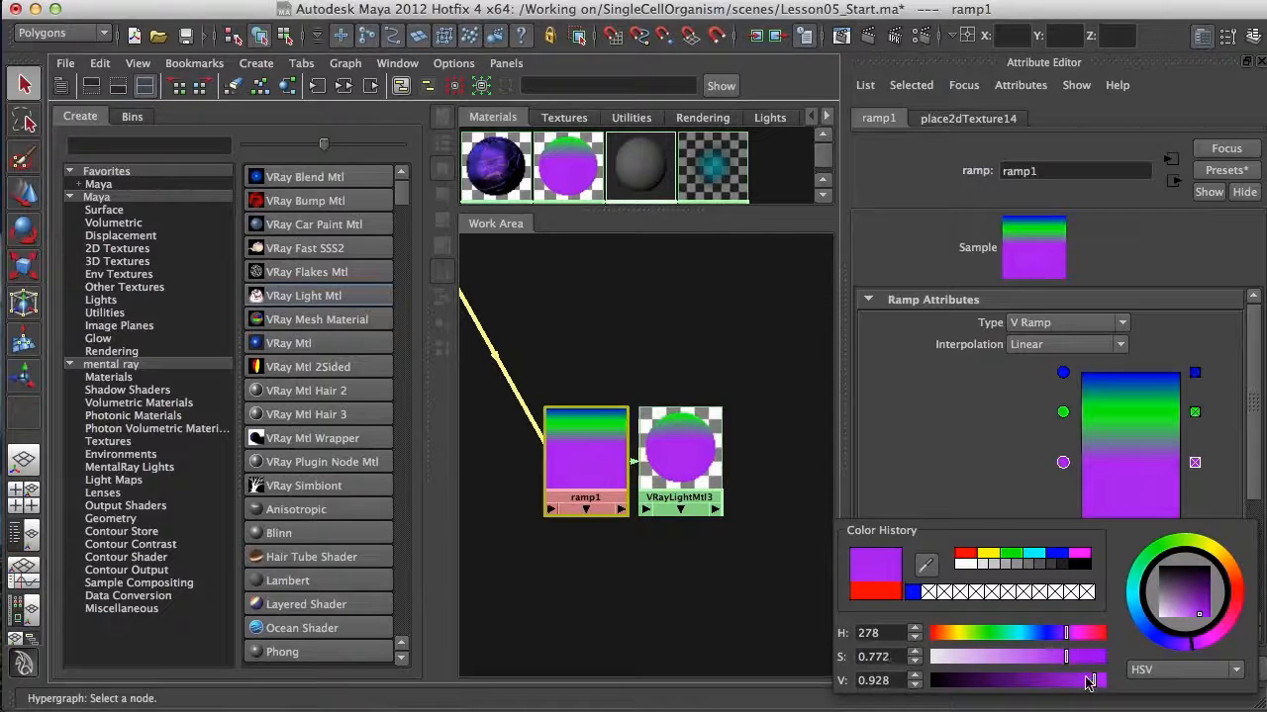
Recolor the ramp's middle marker, first to light purple and finally to a bright pink.
left_click(1066, 417)
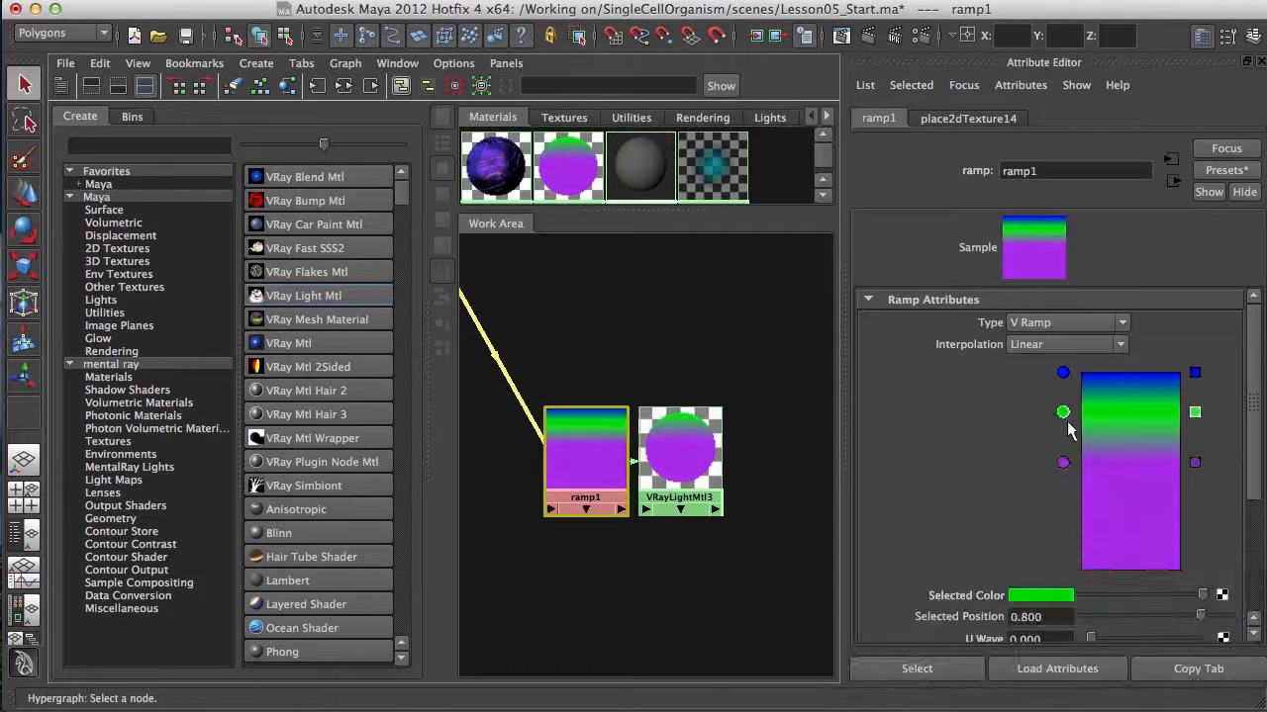
left_click(1049, 597)
left_click_drag(1057, 642, 1031, 666)
left_click_drag(1103, 692, 1118, 690)
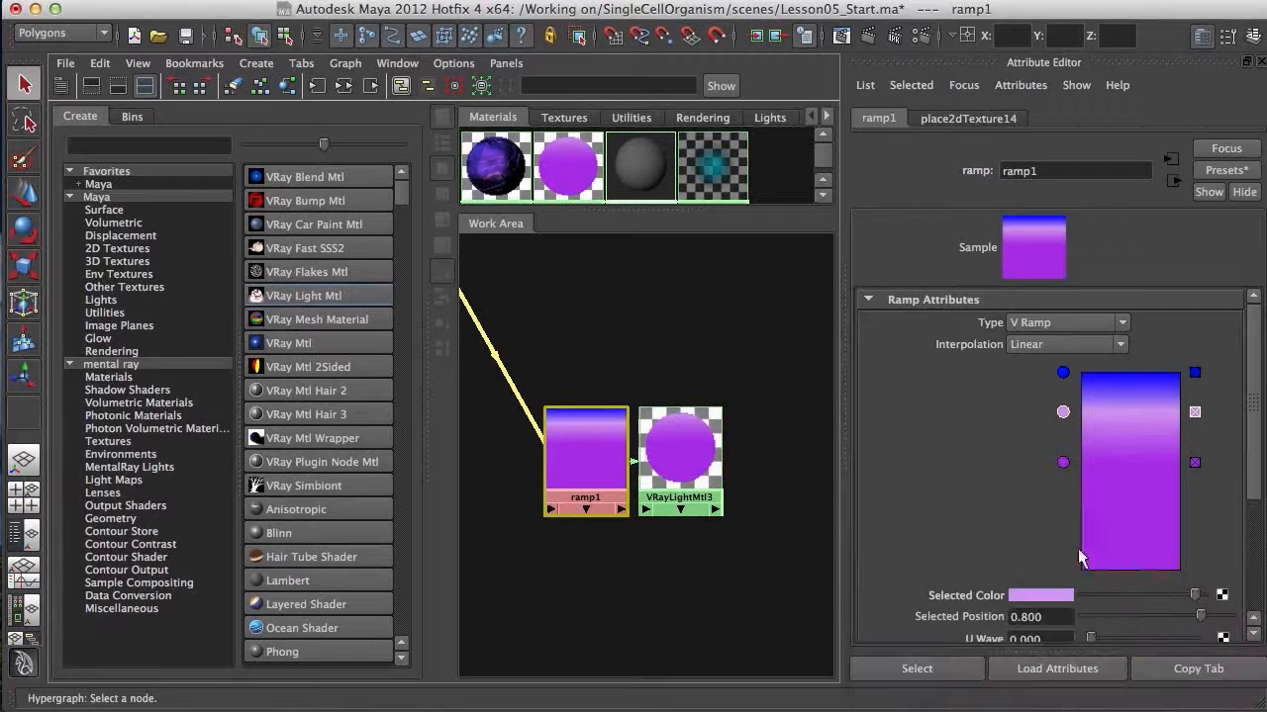
left_click(1062, 598)
left_click_drag(1039, 665, 1096, 643)
Set the topmost ramp marker's color to pale lavender with hue 278, saturation 0.150 and value 1.000.
left_click(1063, 372)
left_click(1042, 595)
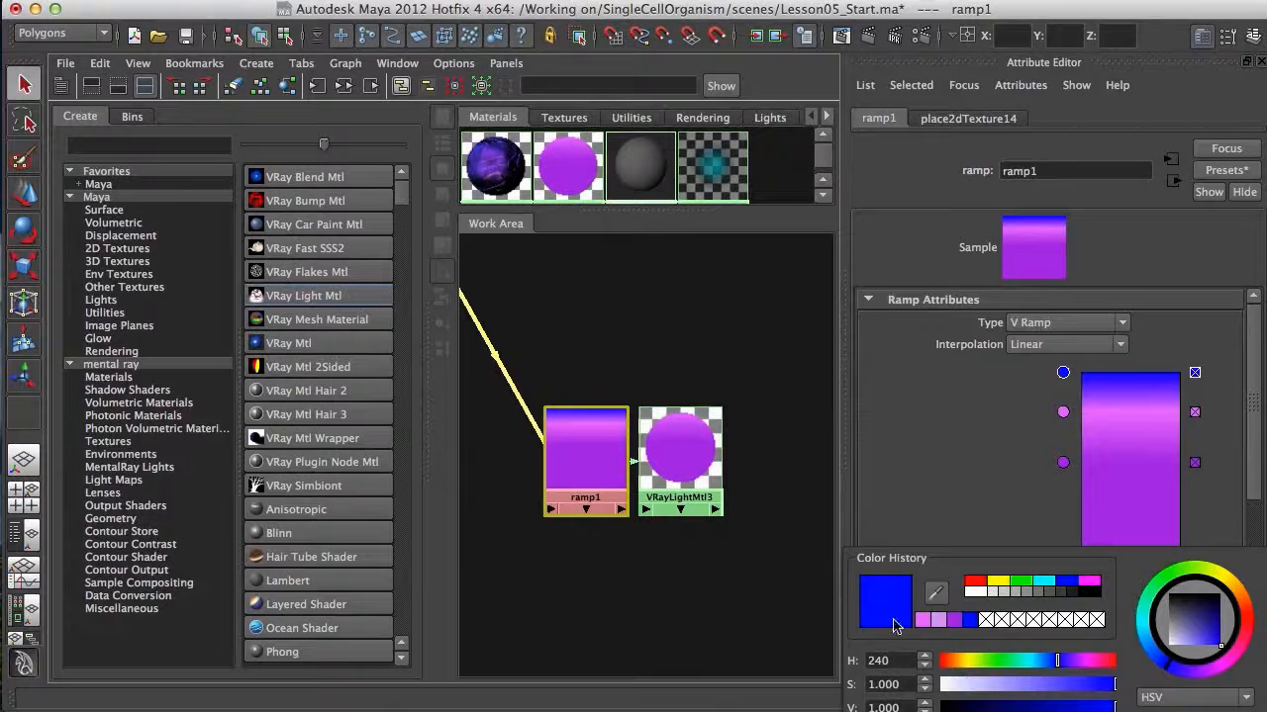
left_click(942, 621)
left_click_drag(998, 687, 967, 687)
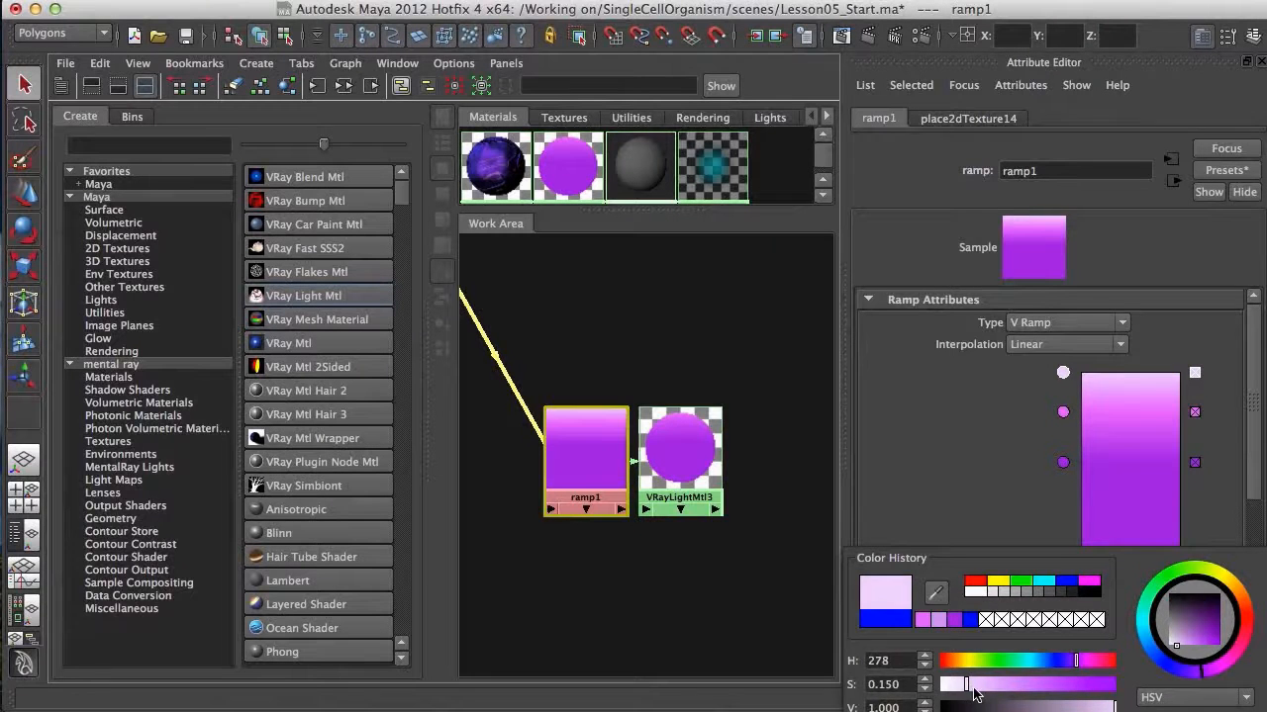
Shift the pink marker slightly higher on the ramp and raise the purple marker to about position 0.635.
left_click_drag(1064, 411, 1065, 402)
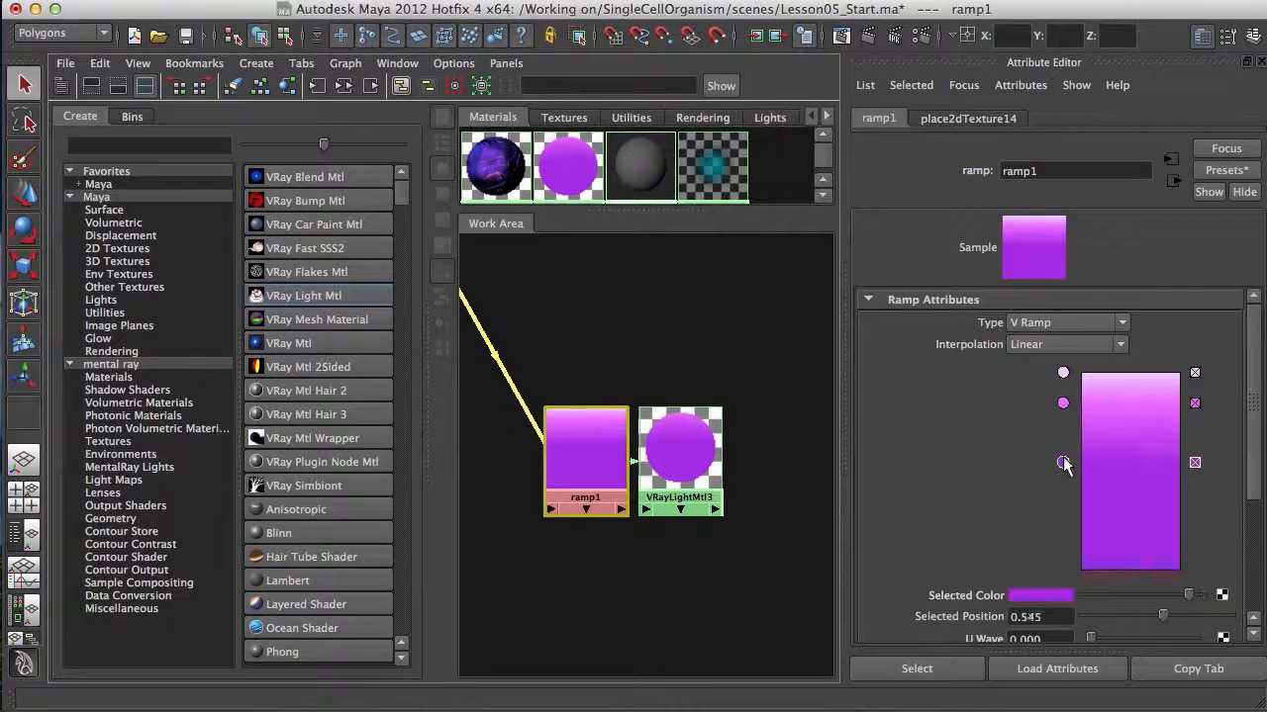
left_click_drag(1064, 461, 1063, 443)
left_click(1063, 404)
left_click(1065, 445)
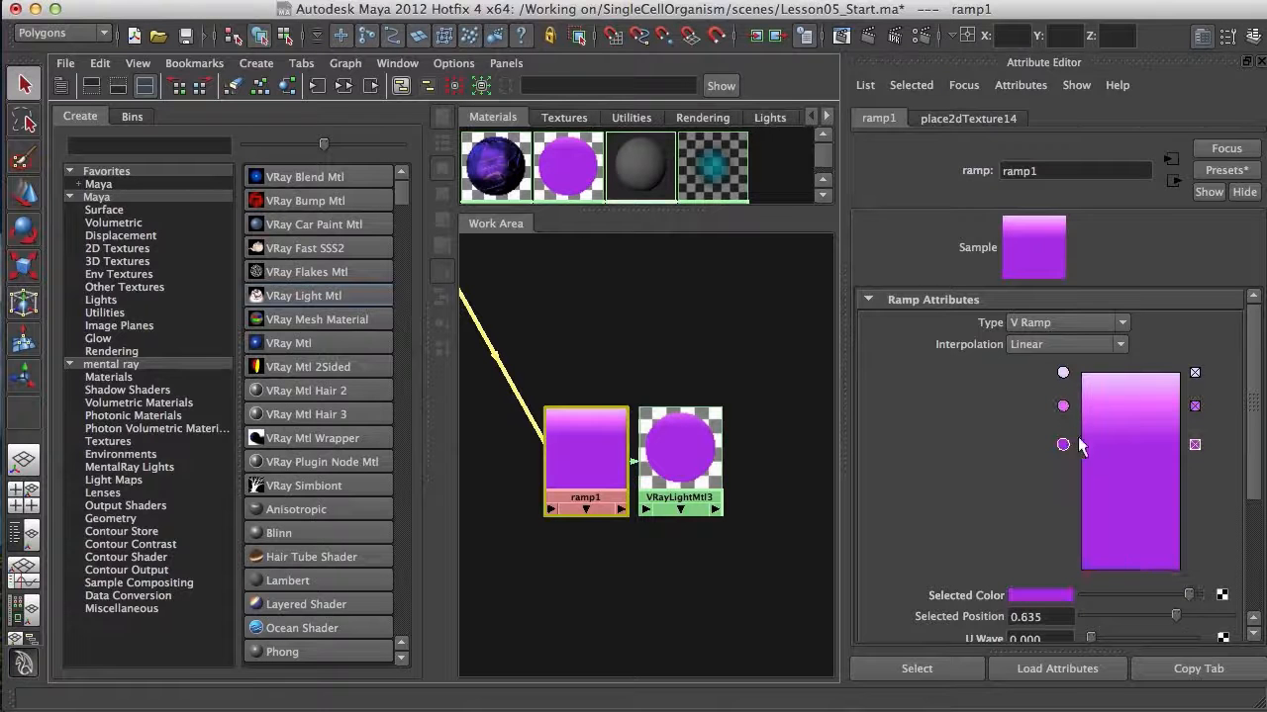
Mute the lowest ramp marker to violet (hue 265, saturation 0.599, value 0.701) and nudge its position to 0.640.
left_click(1047, 596)
mouse_move(1086, 674)
left_mouse_down()
mouse_move(1073, 674)
mouse_move(1087, 696)
left_mouse_up()
left_click_drag(1071, 673, 1060, 673)
left_click_drag(1086, 696, 1073, 696)
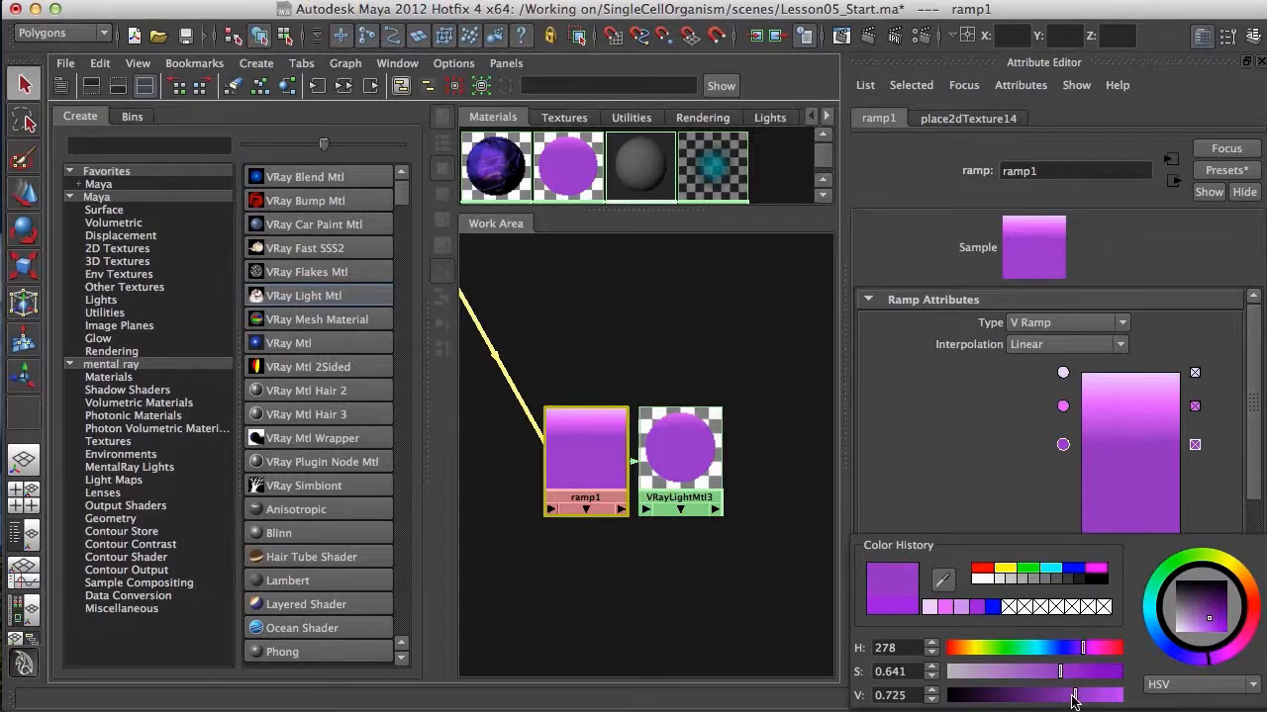
left_click(1063, 445)
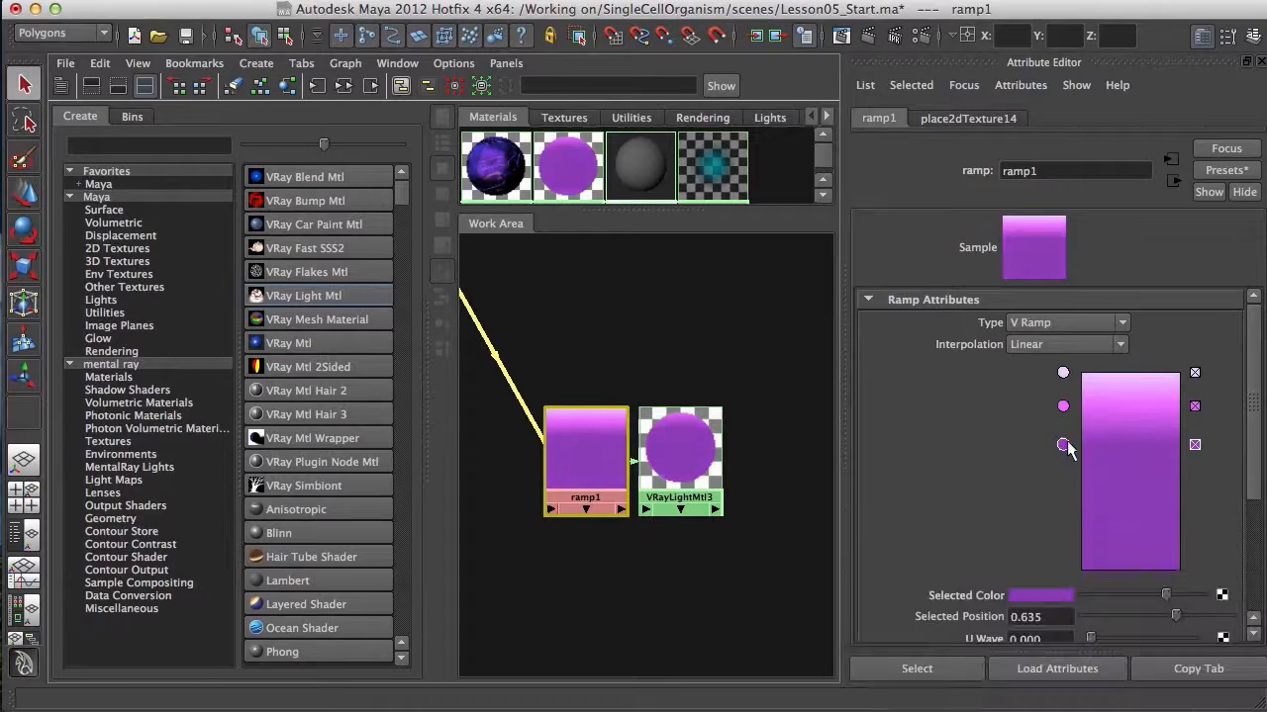
left_click(1051, 595)
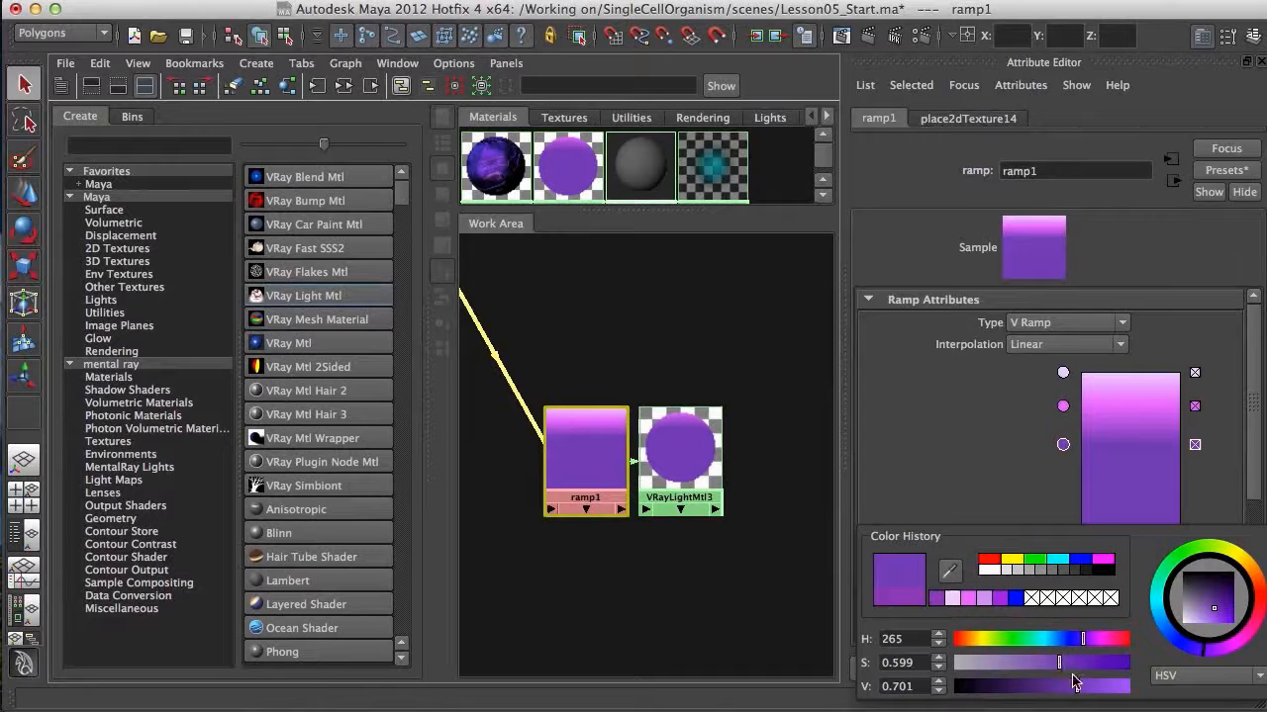
left_click_drag(1063, 407, 1062, 443)
left_click(1062, 442)
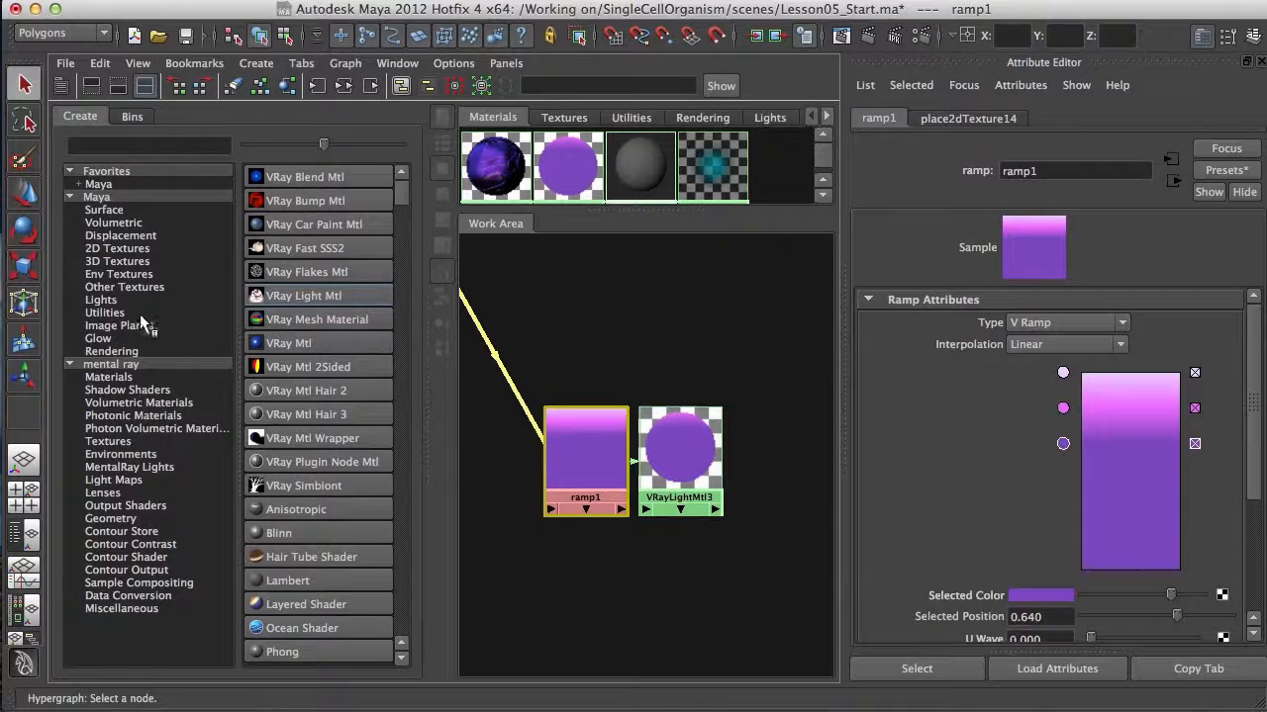
Create a Sampler Info utility node beside ramp1 in the work area.
left_click(104, 313)
left_click_drag(400, 198, 397, 518)
middle_click_drag(319, 542, 670, 483)
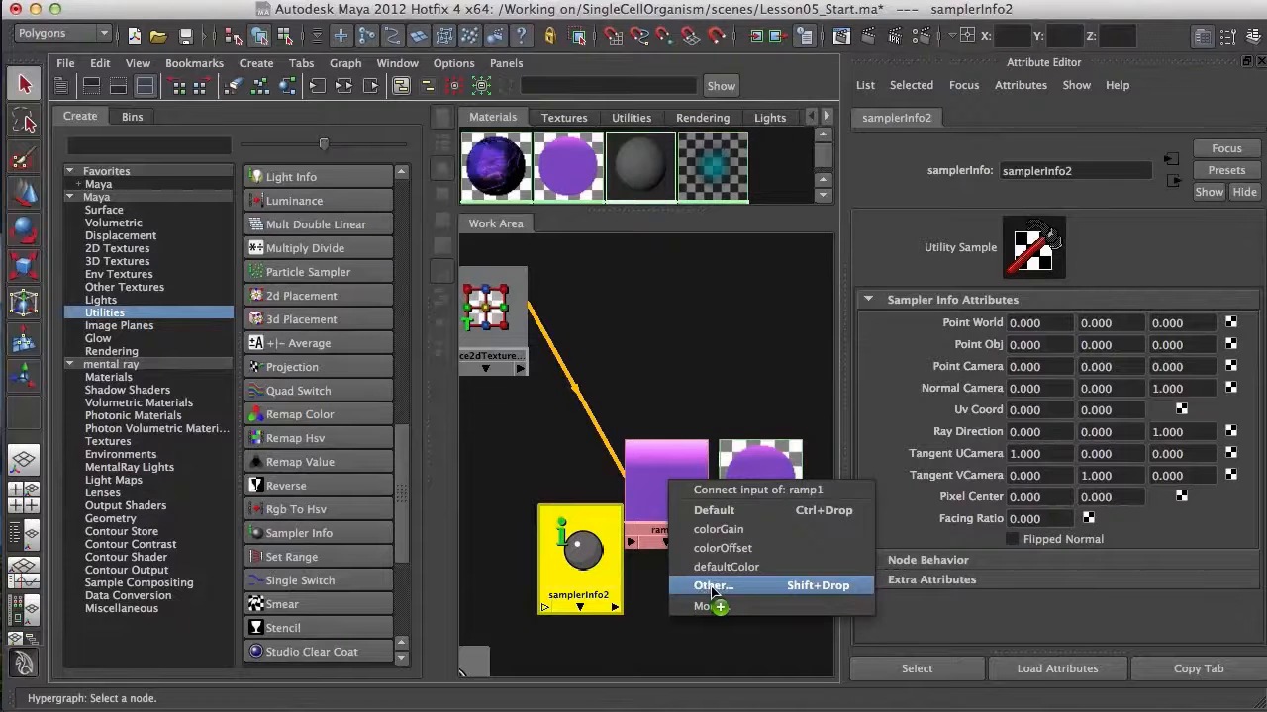
Connect the sampler info node's facingRatio output to both uCoord and vCoord of ramp1.
left_click(711, 586)
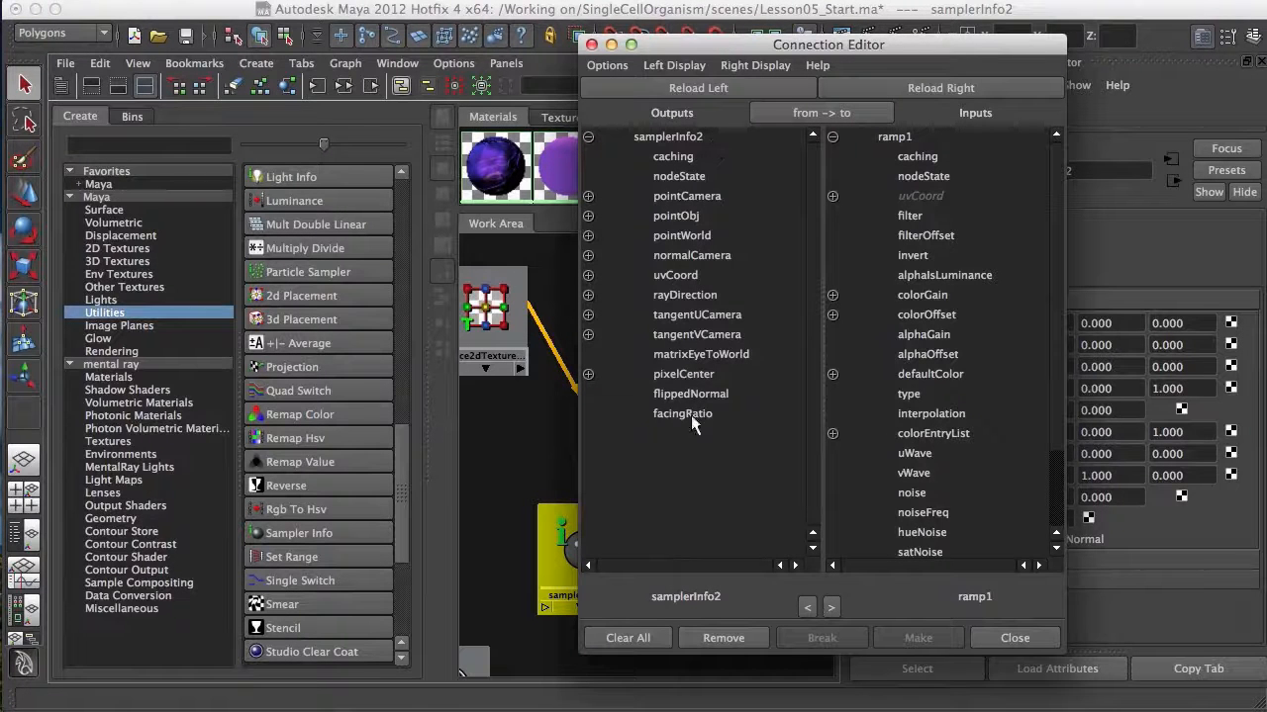
left_click(688, 415)
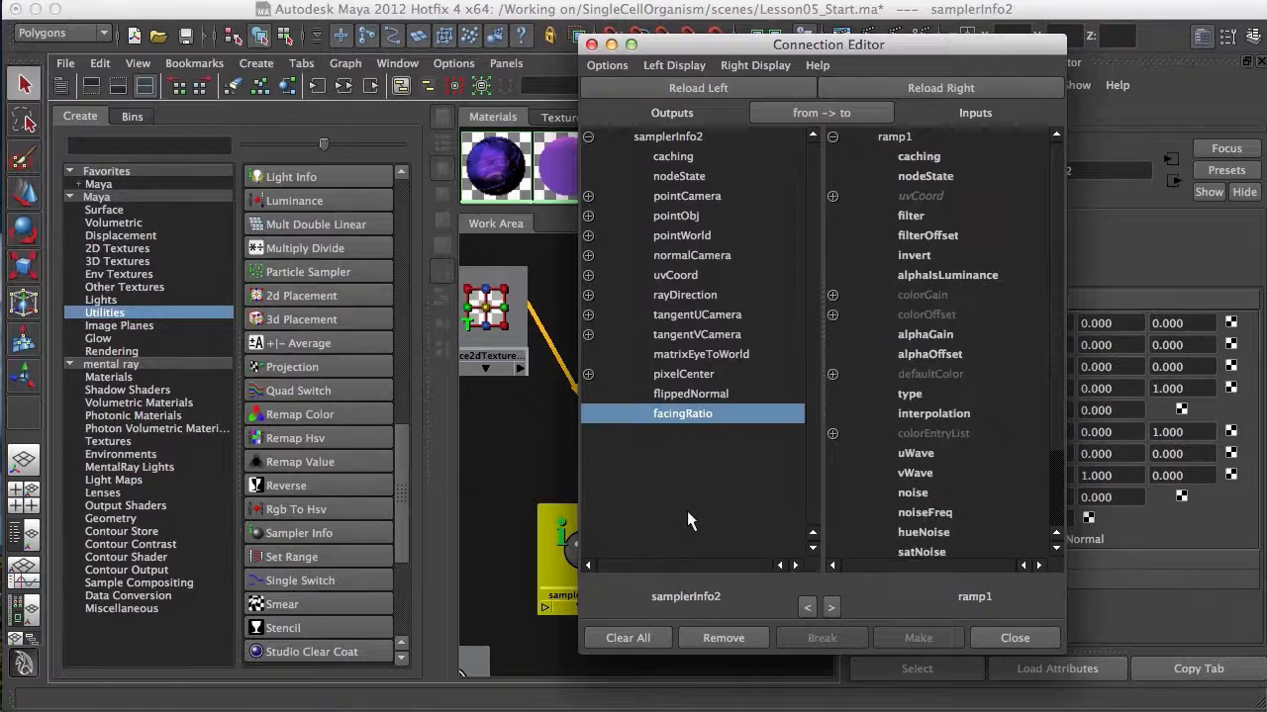
left_click(832, 197)
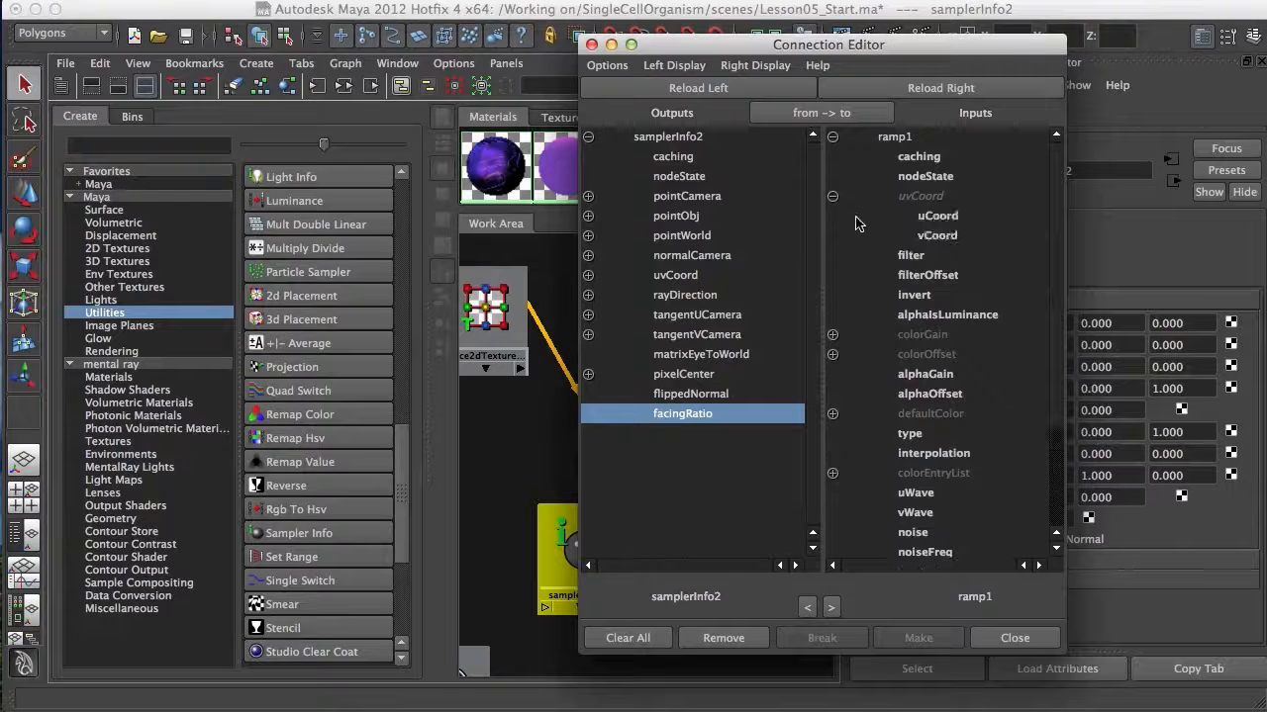
left_click(945, 216)
left_click(950, 235)
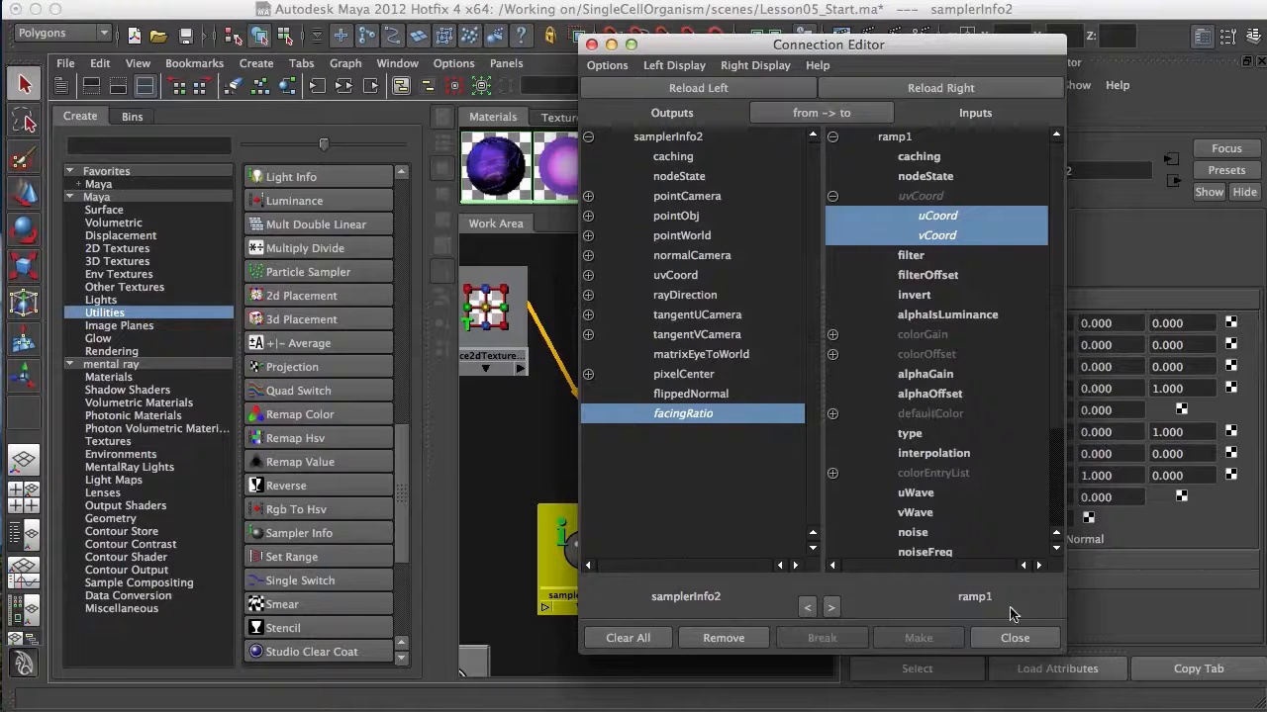
left_click(1042, 645)
Arrange the ramp's 2D placement node and the sampler info node close beside ramp1 in the work area.
middle_click_drag(734, 498, 652, 479, "alt")
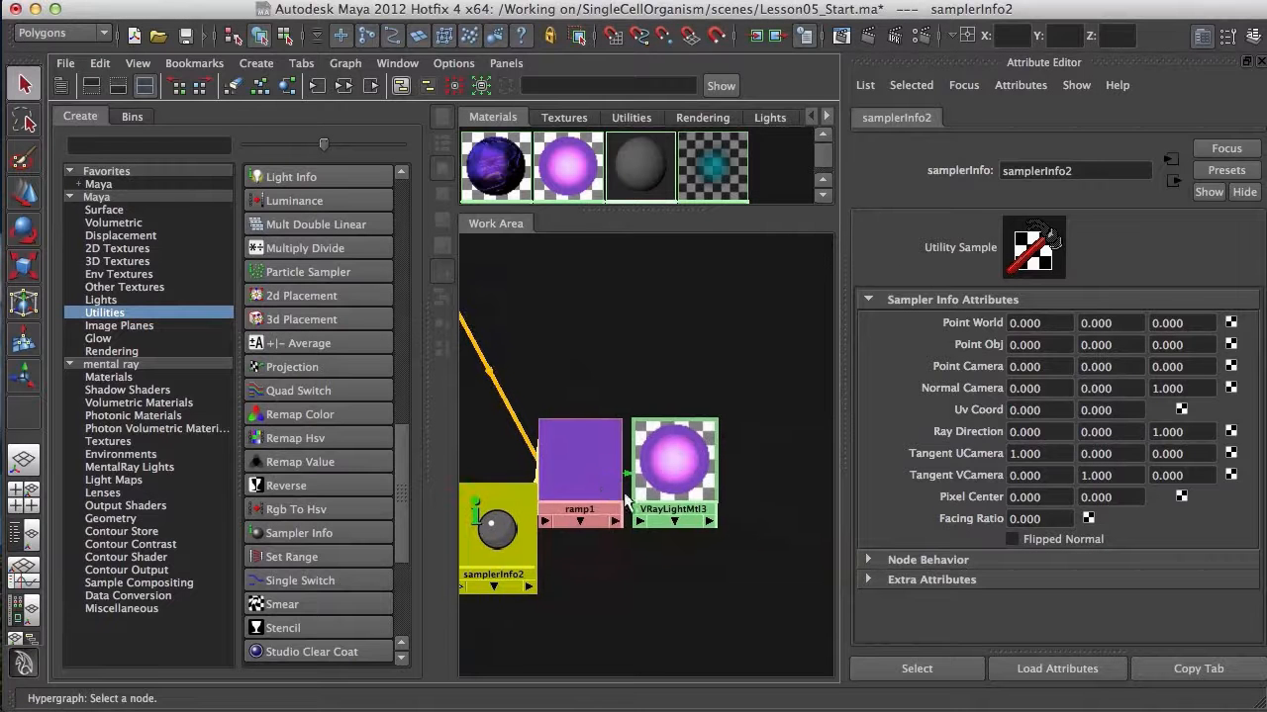
middle_click_drag(737, 441, 753, 418, "alt")
right_click_drag(753, 418, 683, 478, "alt")
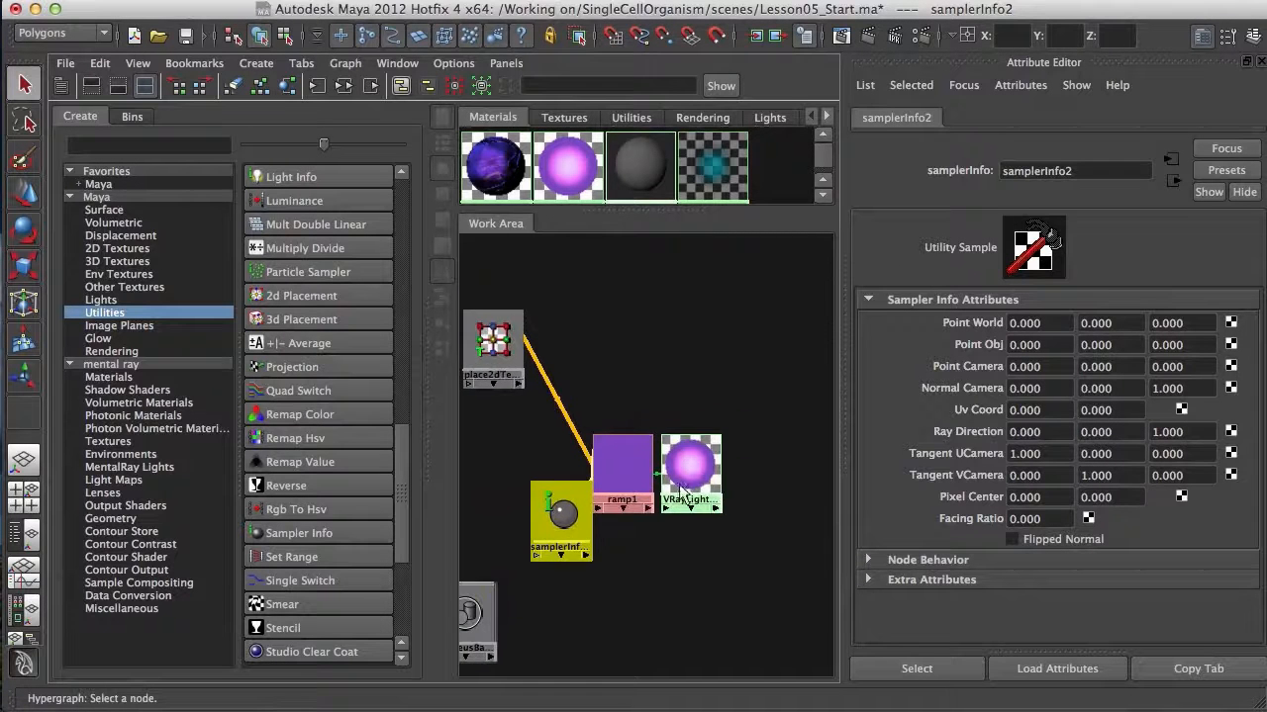
middle_click_drag(684, 479, 752, 352, "alt")
middle_click_drag(686, 434, 772, 340, "alt")
middle_click_drag(565, 562, 776, 423, "alt")
middle_click_drag(728, 377, 657, 508, "alt")
middle_click_drag(742, 238, 565, 467, "alt")
middle_click_drag(634, 445, 507, 454, "alt")
left_click_drag(515, 340, 572, 379)
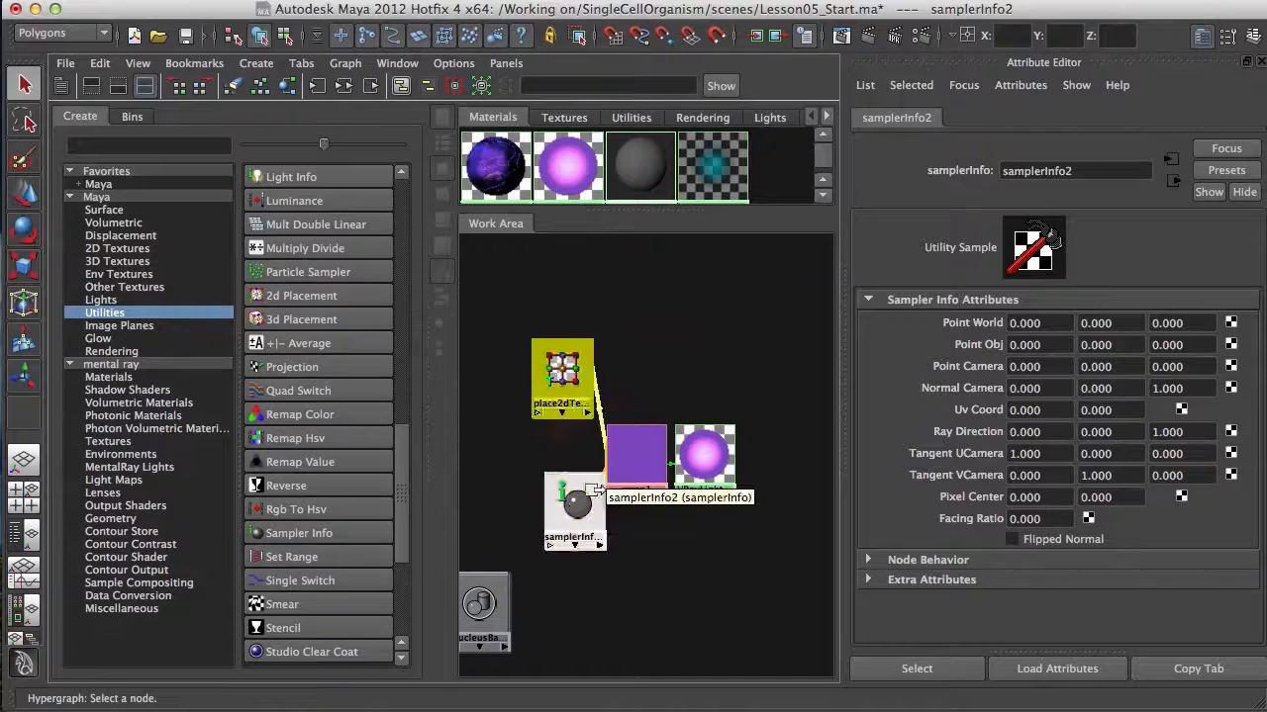
left_click_drag(598, 498, 581, 465)
middle_click_drag(559, 417, 614, 405, "alt")
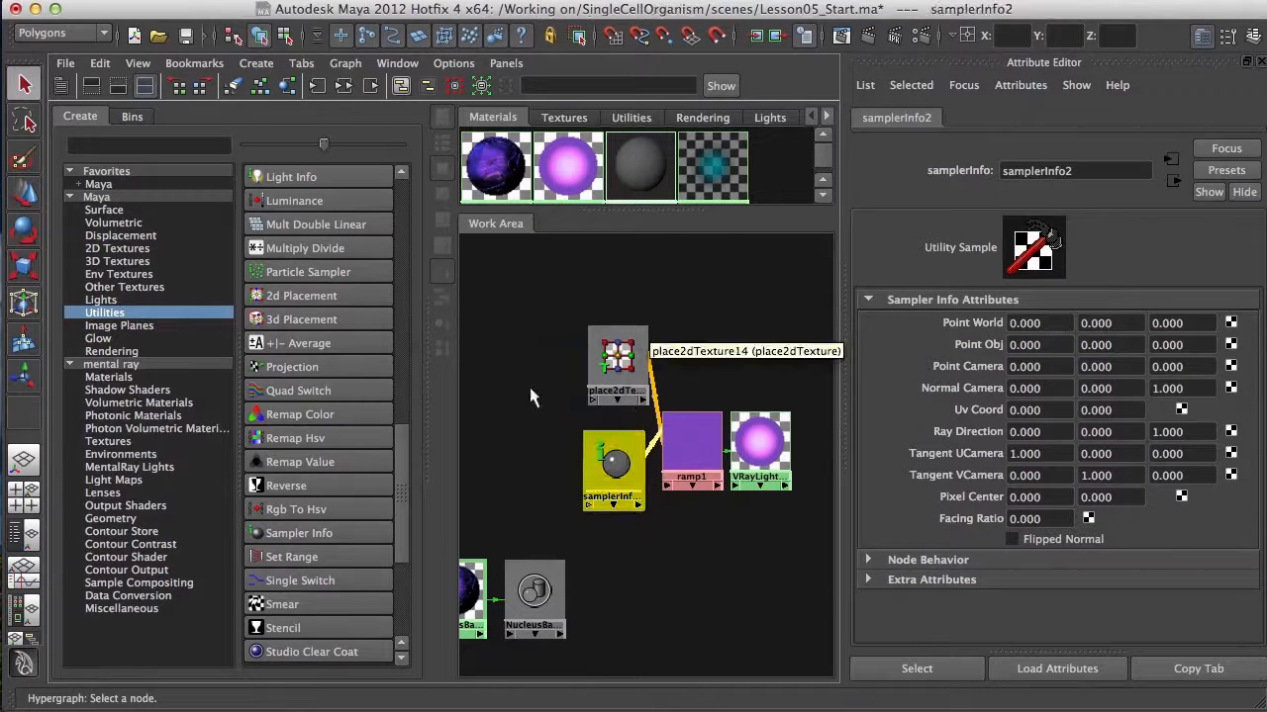
Create a VRay Blend Mtl surface material.
left_click_drag(410, 449, 397, 190)
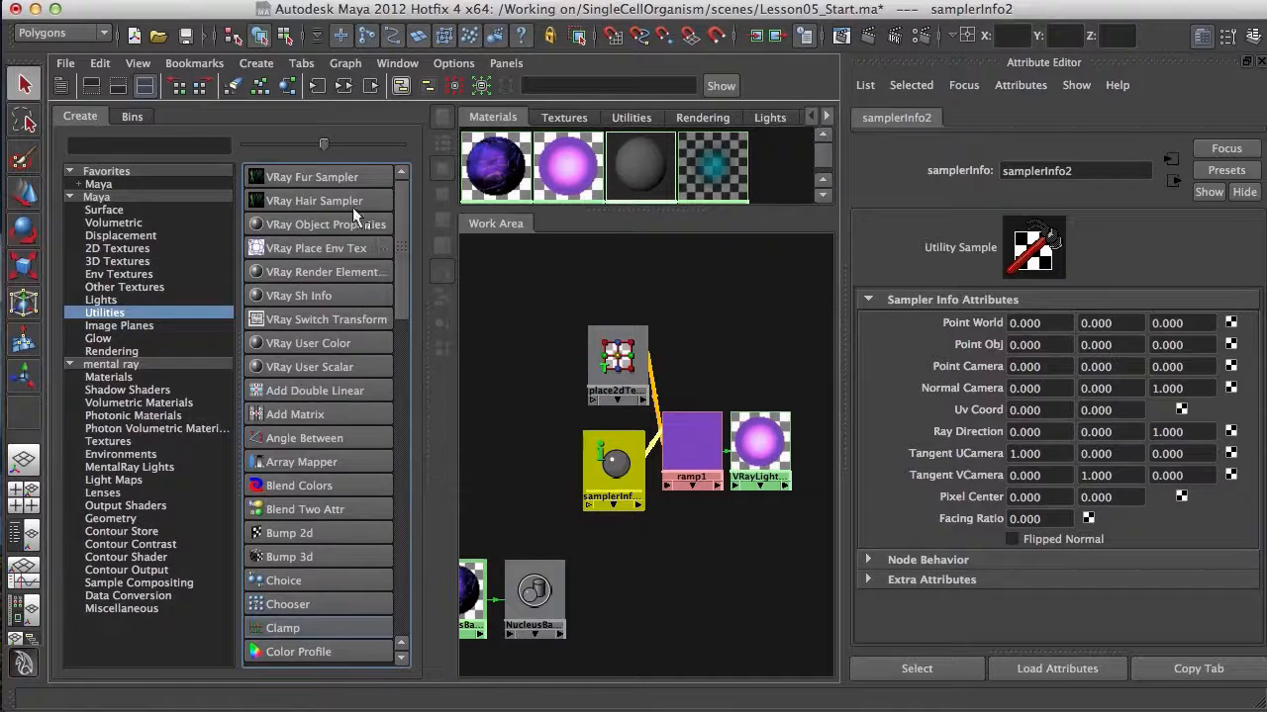
left_click(147, 210)
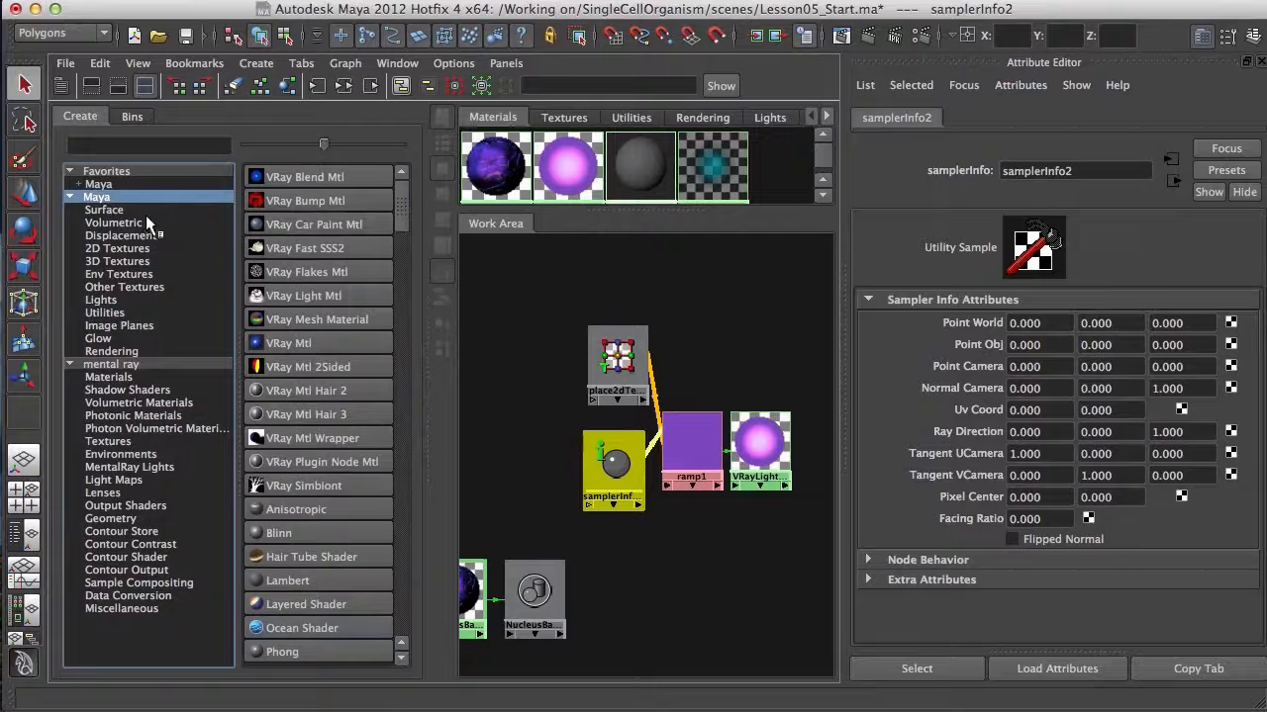
left_click(320, 177)
middle_click_drag(634, 582, 639, 505, "alt")
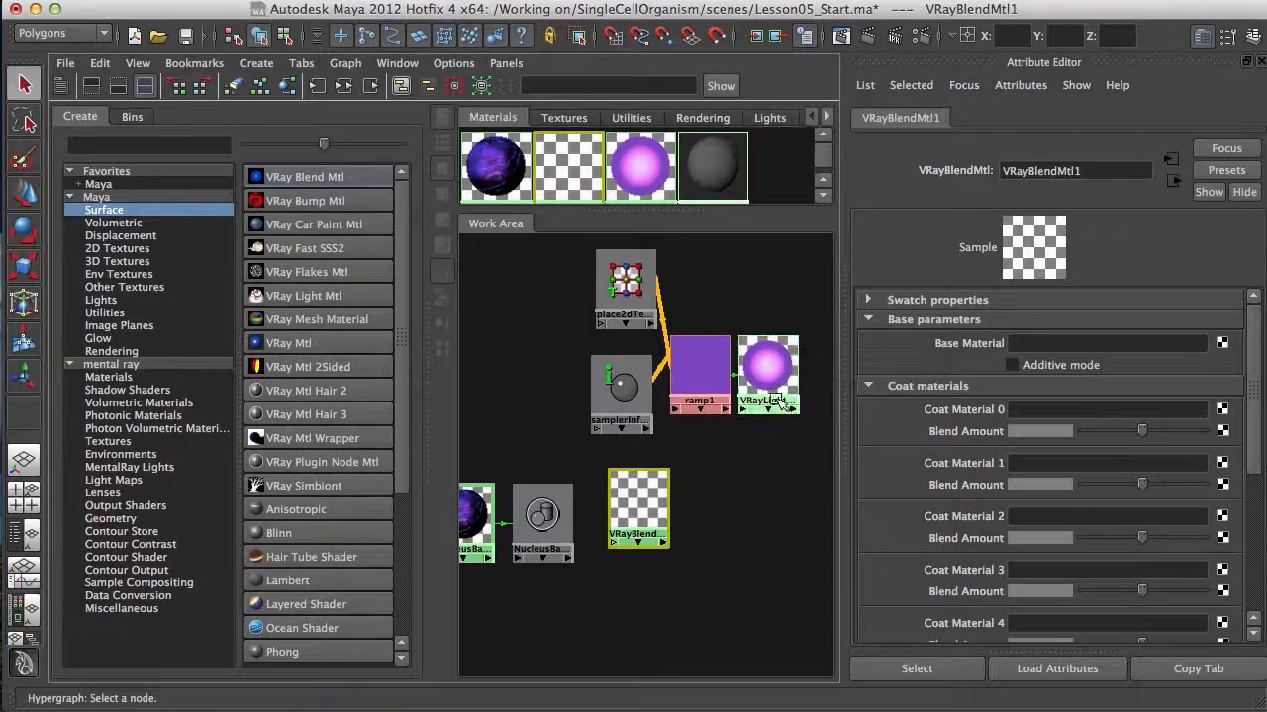
Move the light material and its ramp, placement and sampler info nodes together above the nucleus shading group.
middle_click_drag(620, 492, 691, 461, "alt")
scroll(691, 474, "down", 2)
left_click_drag(759, 338, 625, 449)
left_click_drag(666, 403, 599, 371)
left_click(626, 571)
middle_click_drag(565, 485, 574, 498)
left_click(694, 430)
Rename the VRay blend material node to NucleusBlens.
left_click(675, 479)
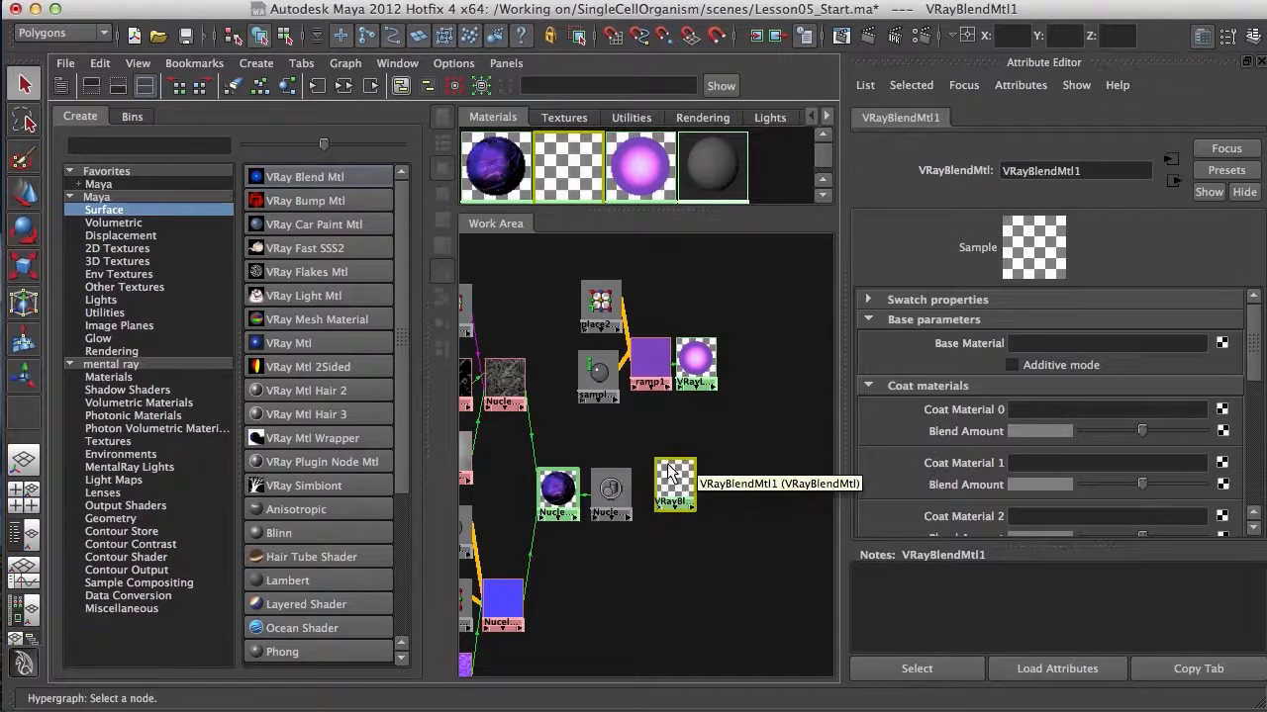
double_click(672, 501, "ctrl")
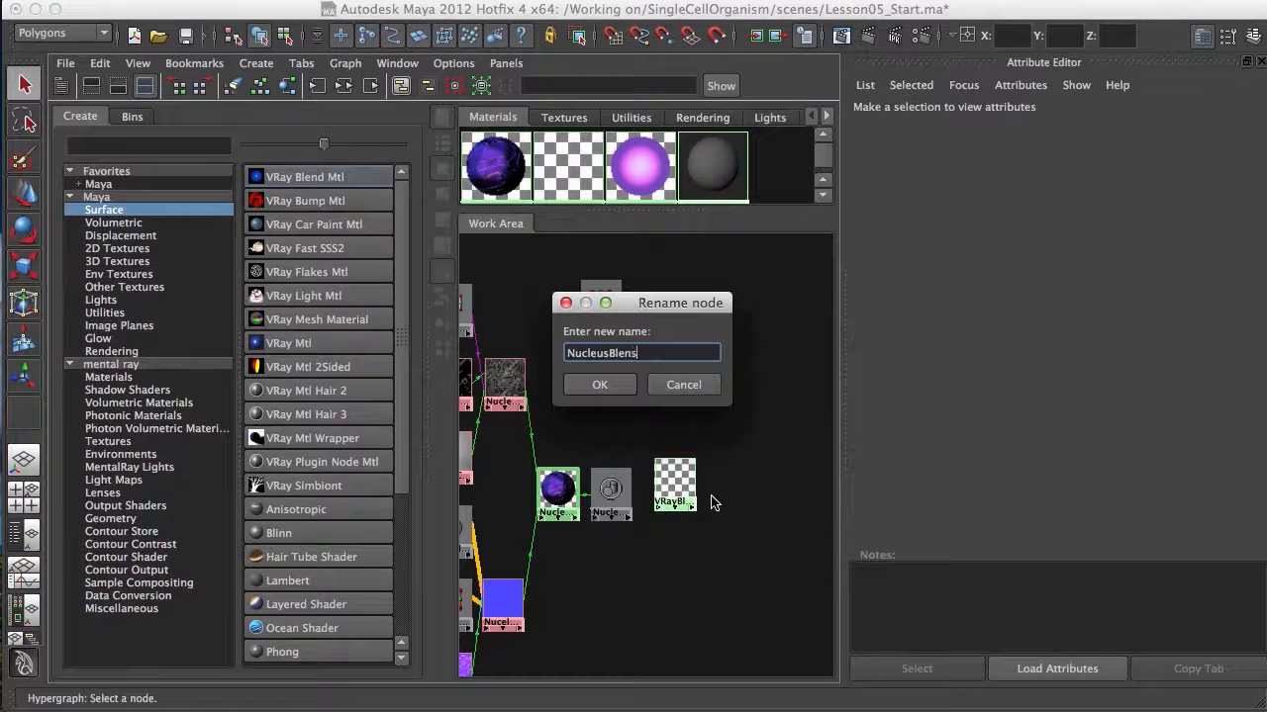
type("NucleusBlens")
key("Return")
middle_click_drag(715, 395, 730, 405, "alt")
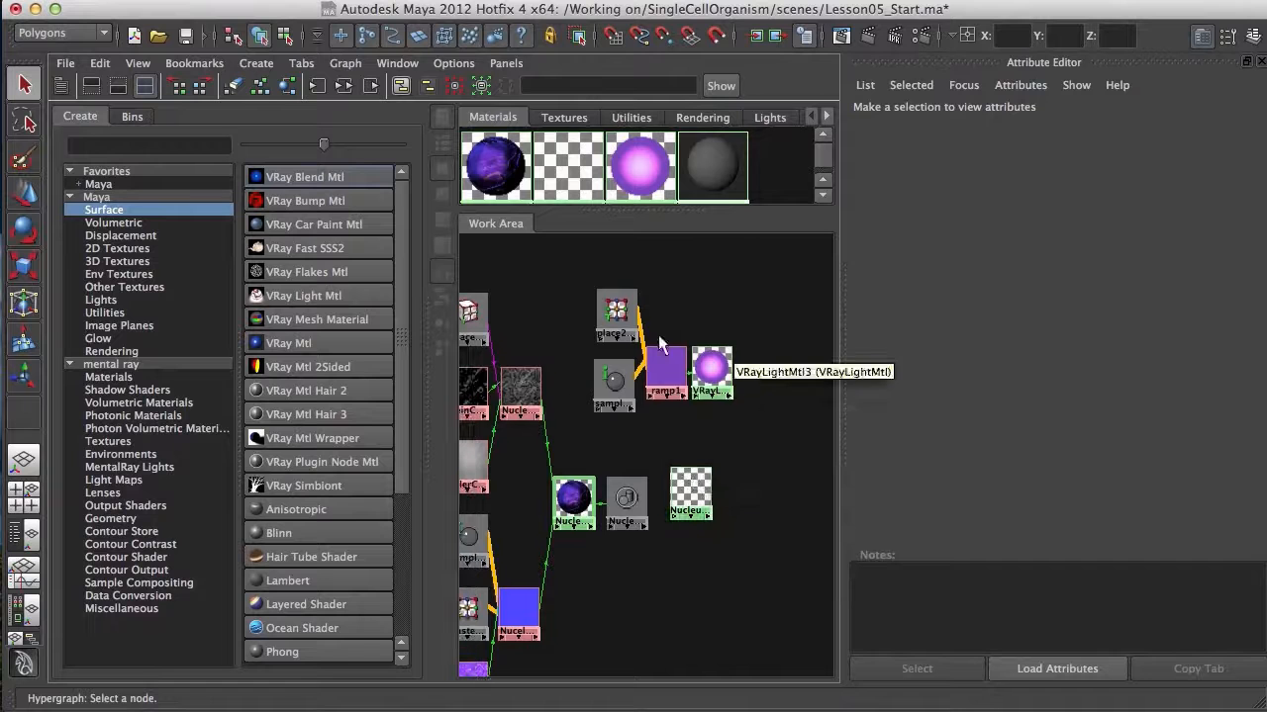
Connect the NucleusBaseColor shader as the Base Material of NucleusBlend and reposition the blend node beside the nucleus shading group.
left_click_drag(709, 479, 722, 468)
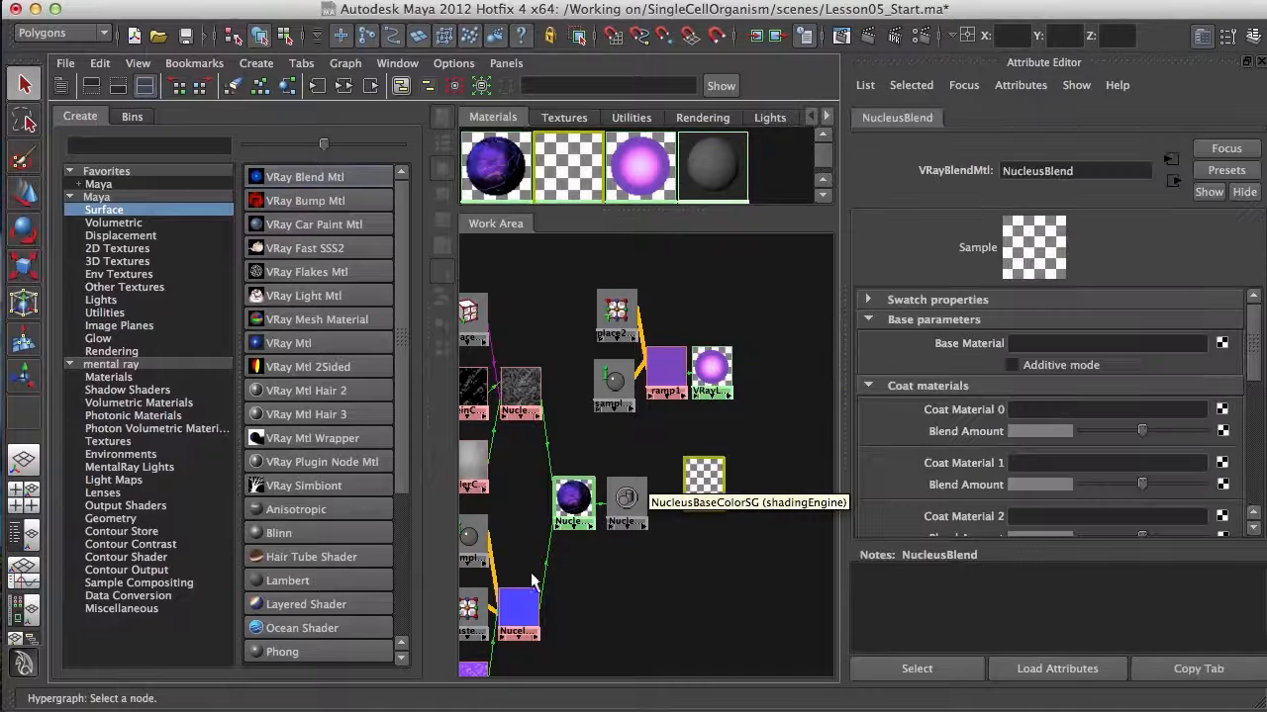
middle_click_drag(576, 501, 973, 345)
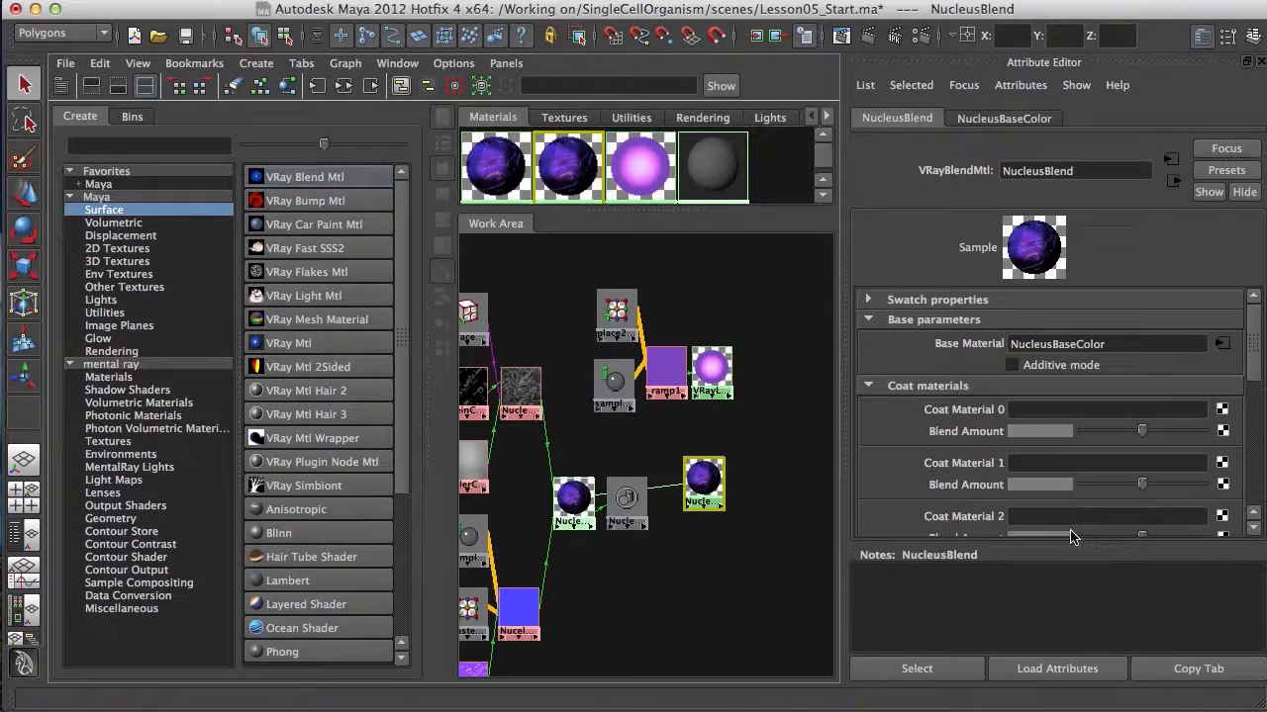
left_click_drag(1075, 544, 1069, 623)
middle_click_drag(737, 456, 677, 462, "alt")
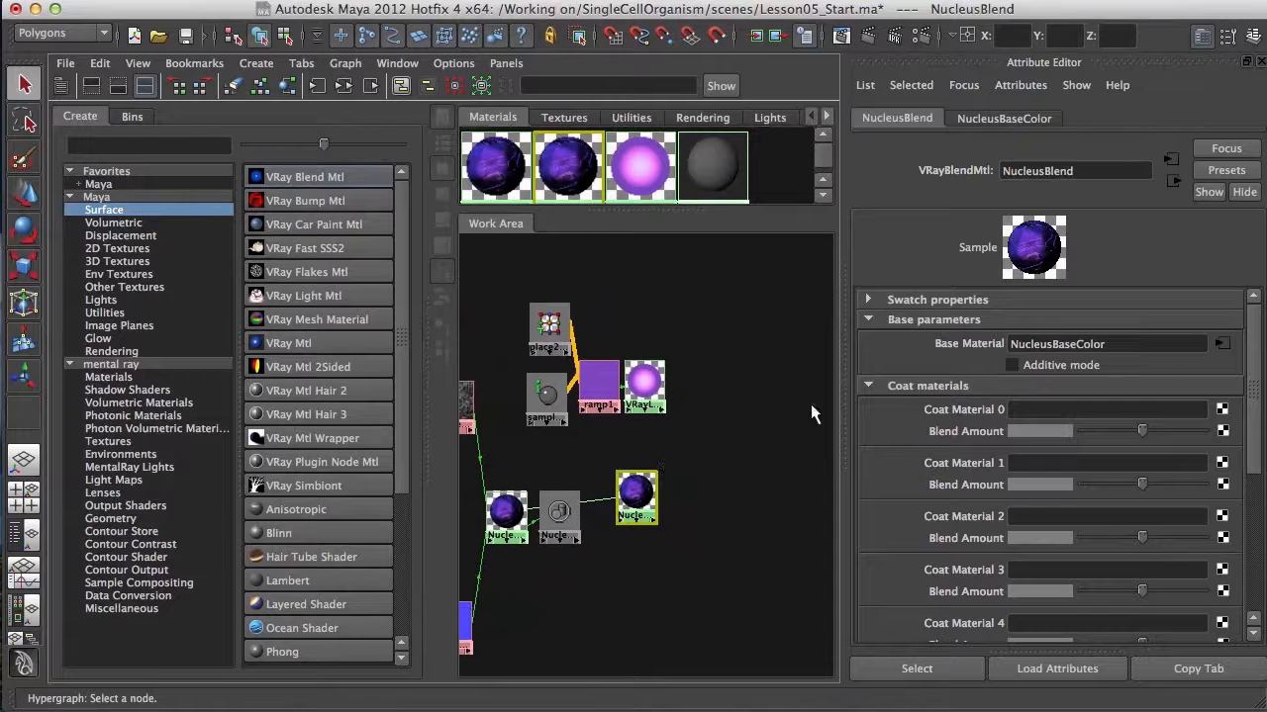
left_click(688, 484)
left_click(637, 498)
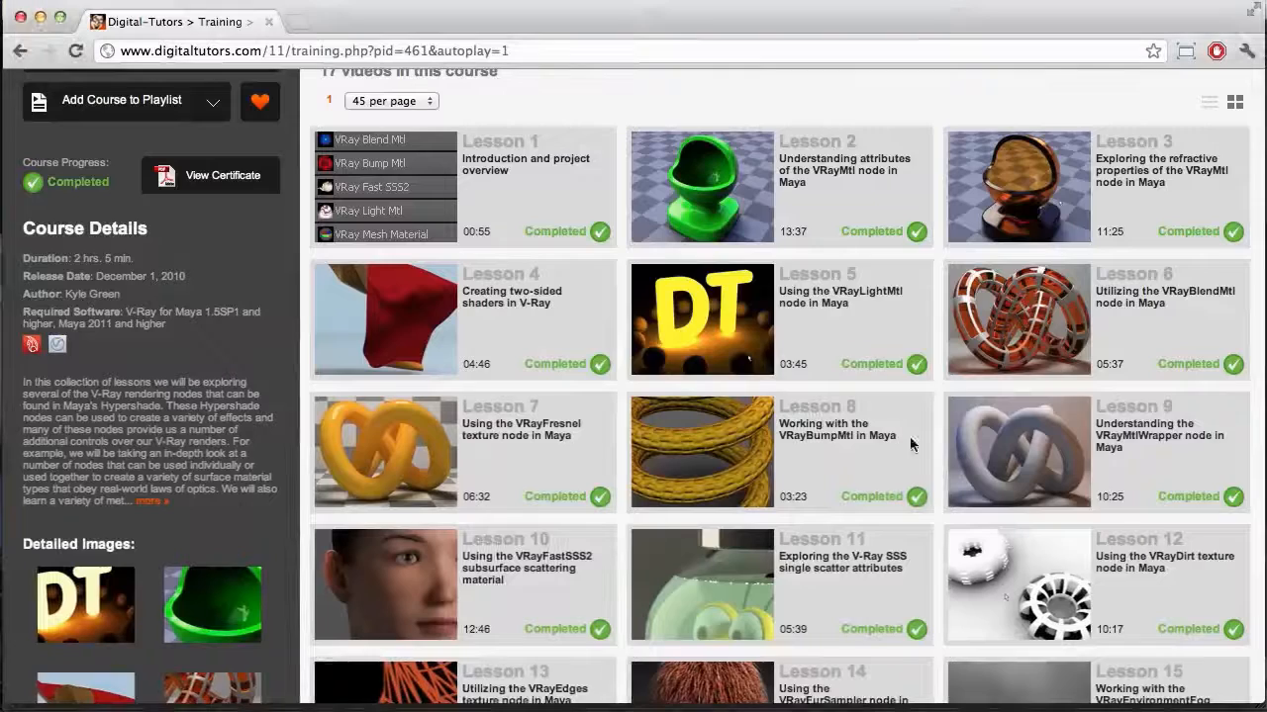
Look through the lesson list of the V-Ray Hypershade Nodes in Maya course in the browser, then return to Maya.
scroll(636, 391, "up", 10)
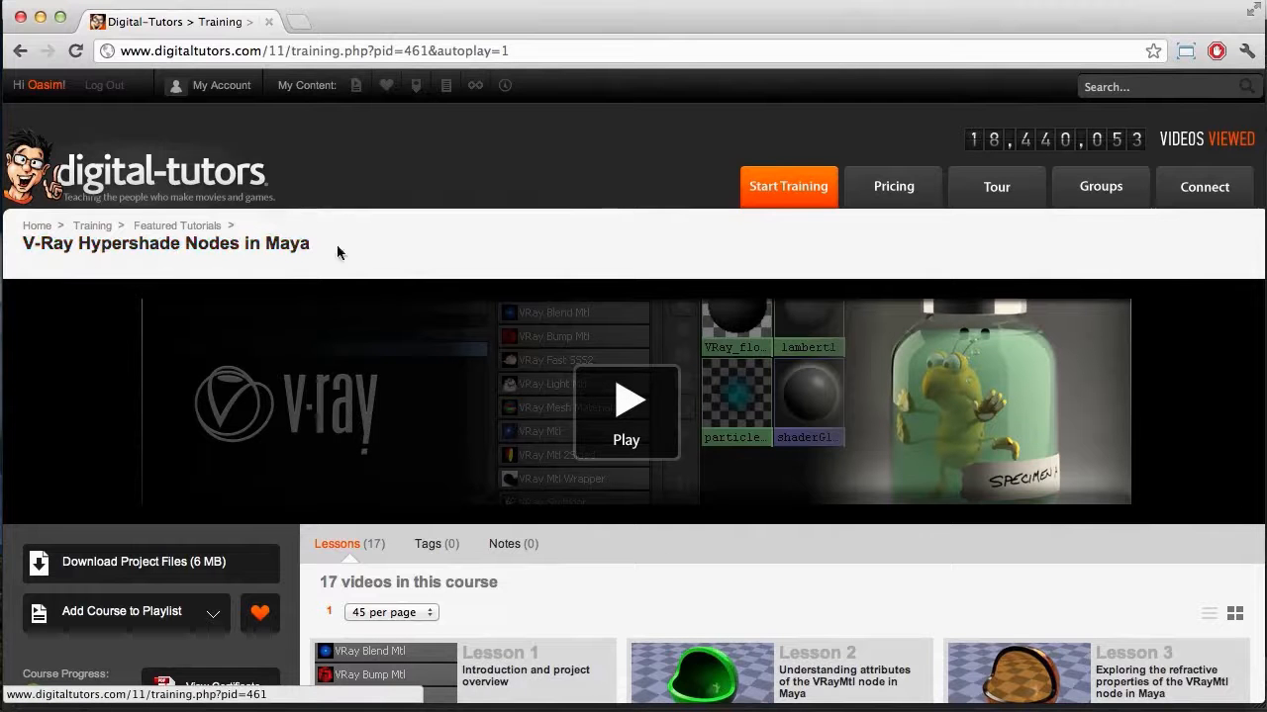
scroll(941, 478, "down", 5)
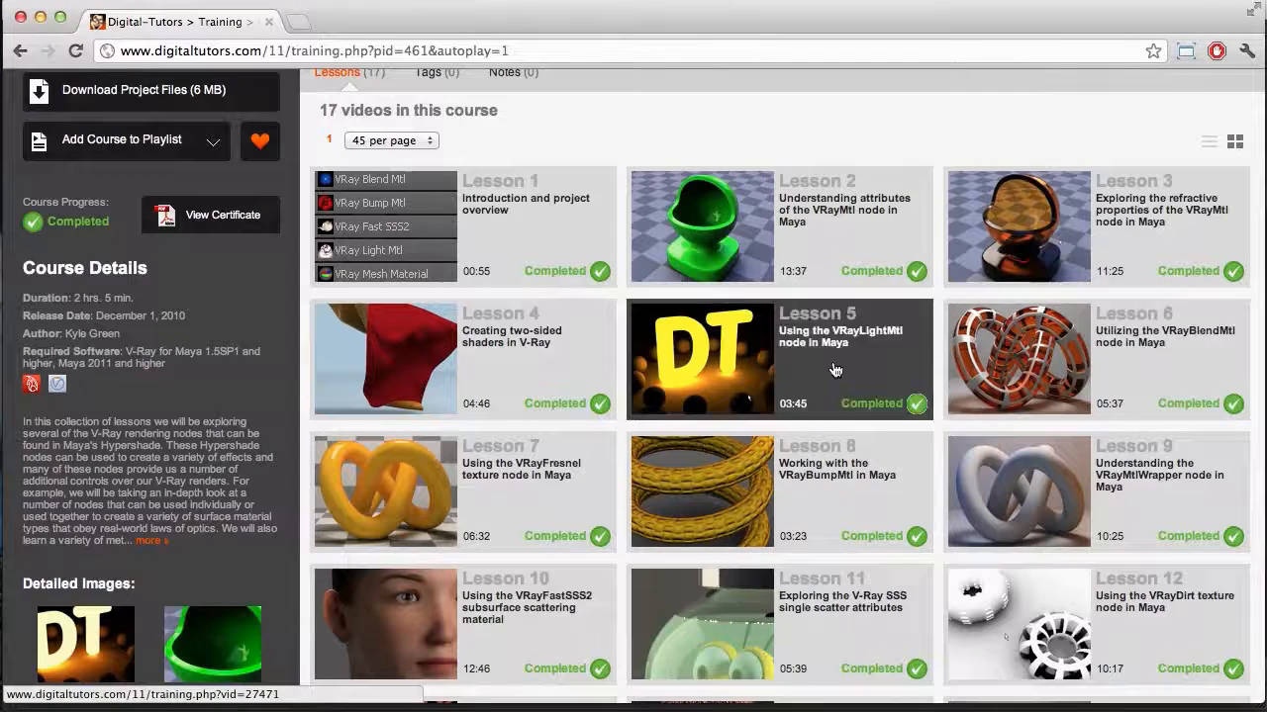
scroll(786, 456, "down", 5)
scroll(786, 456, "down", 2)
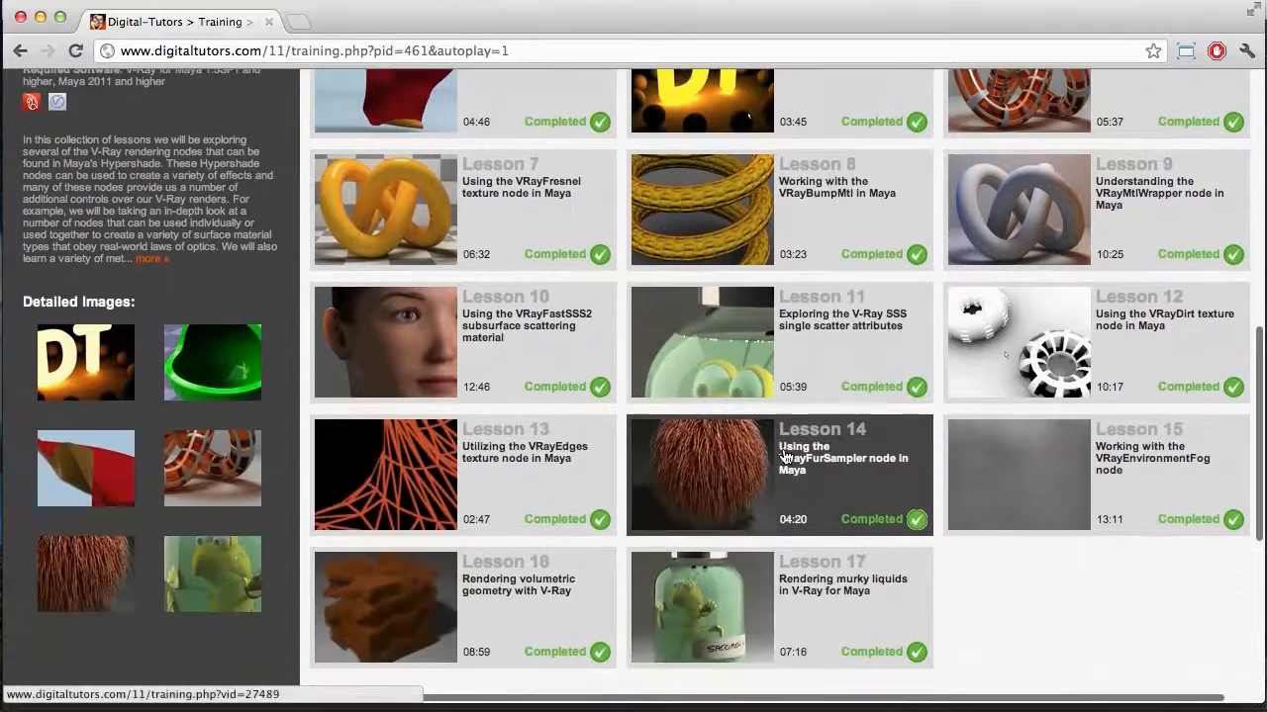
scroll(997, 318, "up", 2)
scroll(997, 319, "up", 5)
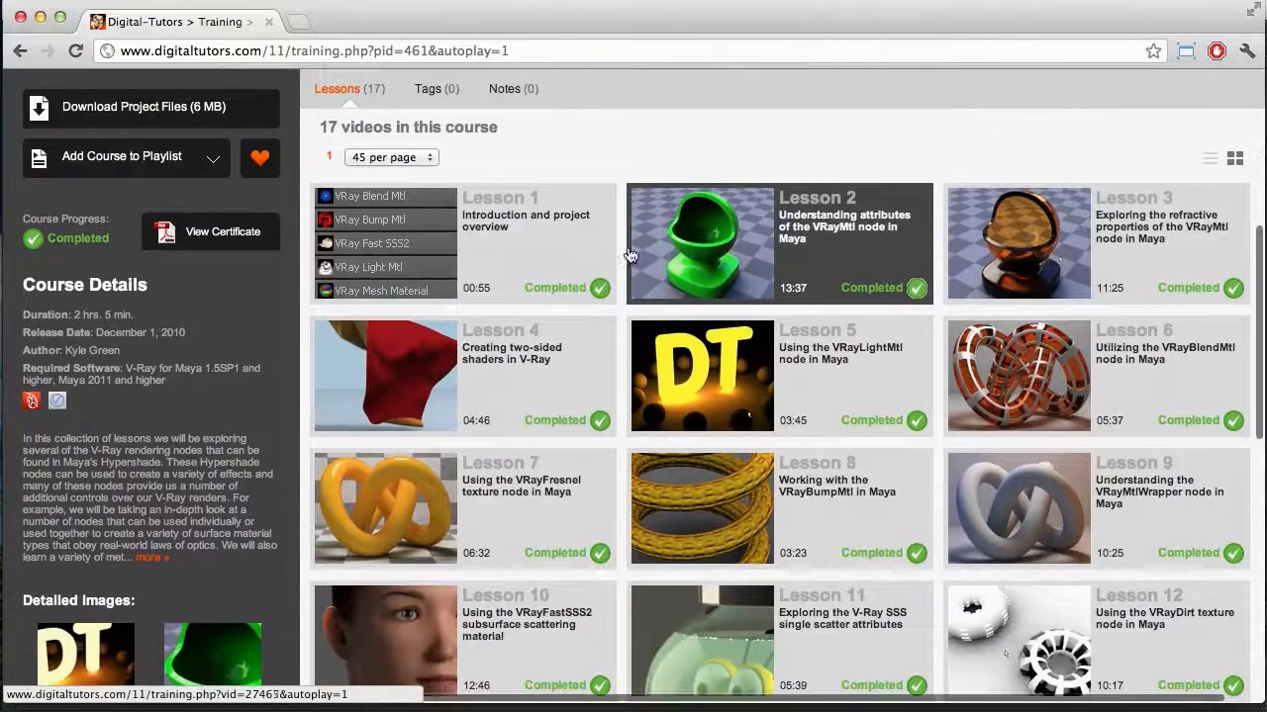
scroll(956, 376, "down", 5)
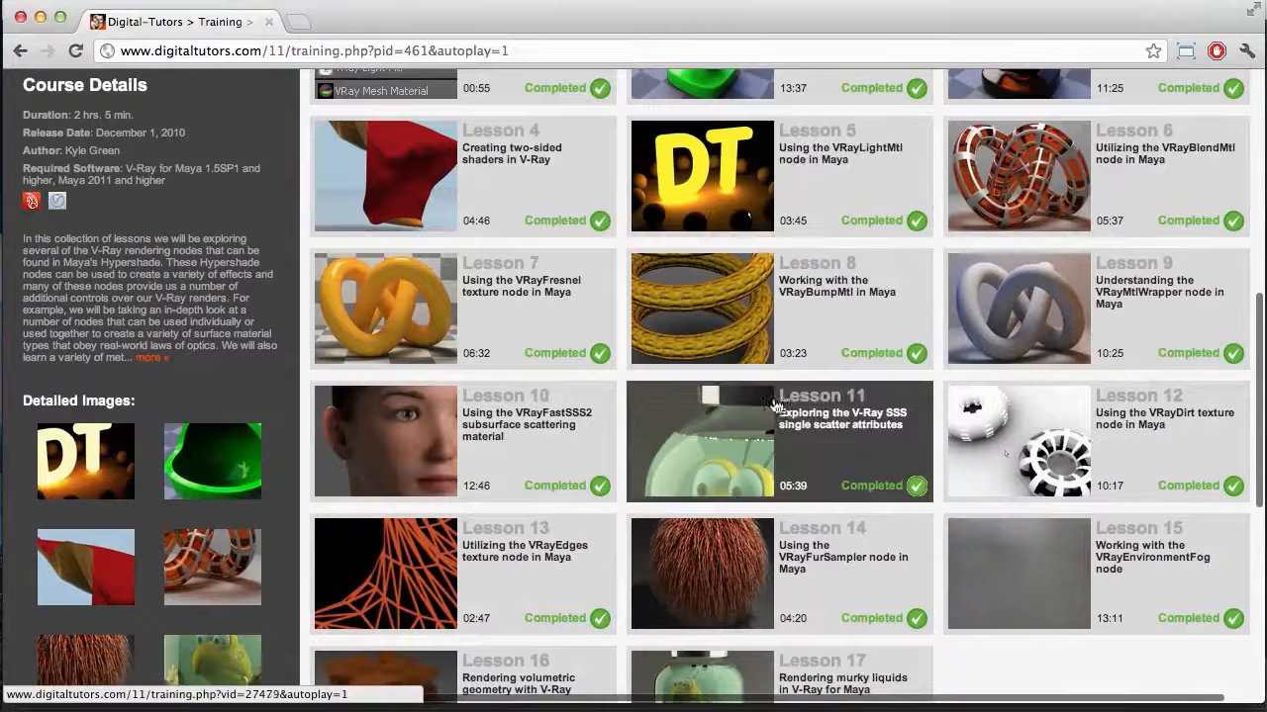
left_click(39, 19)
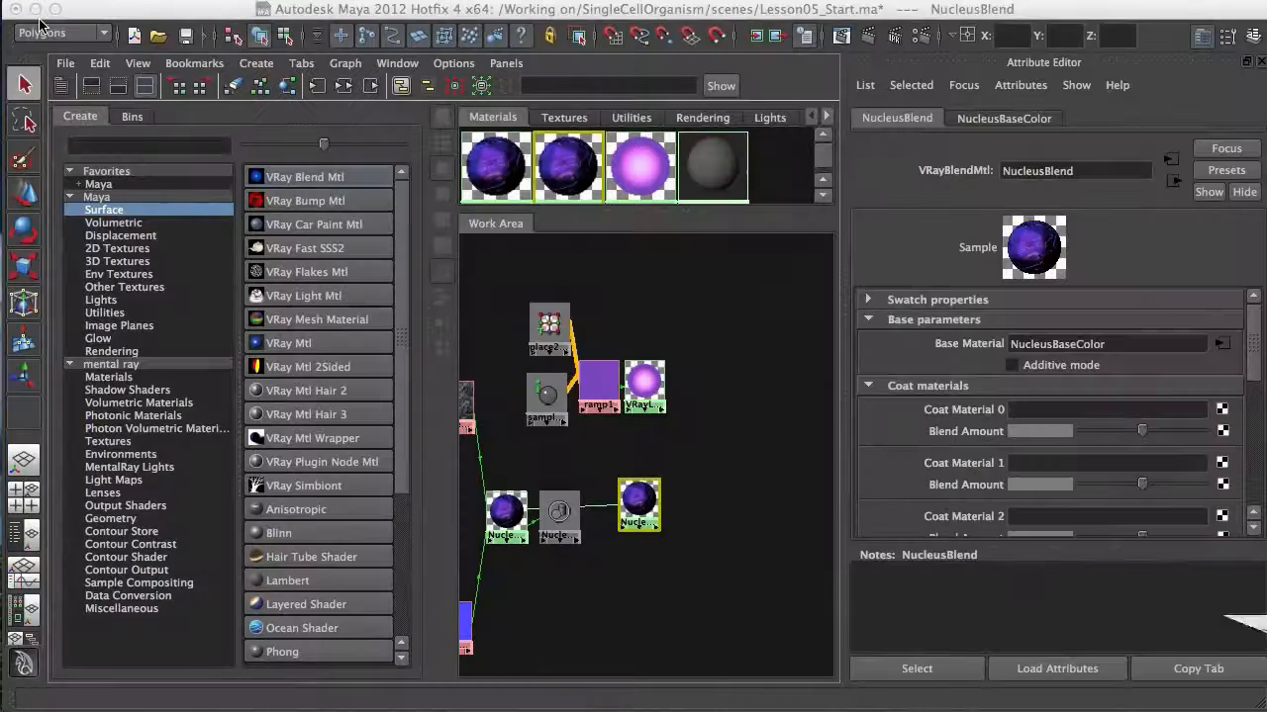
Connect VRayLightMtl3 as Coat Material 0 of NucleusBlend.
left_click(741, 486)
left_click(649, 407)
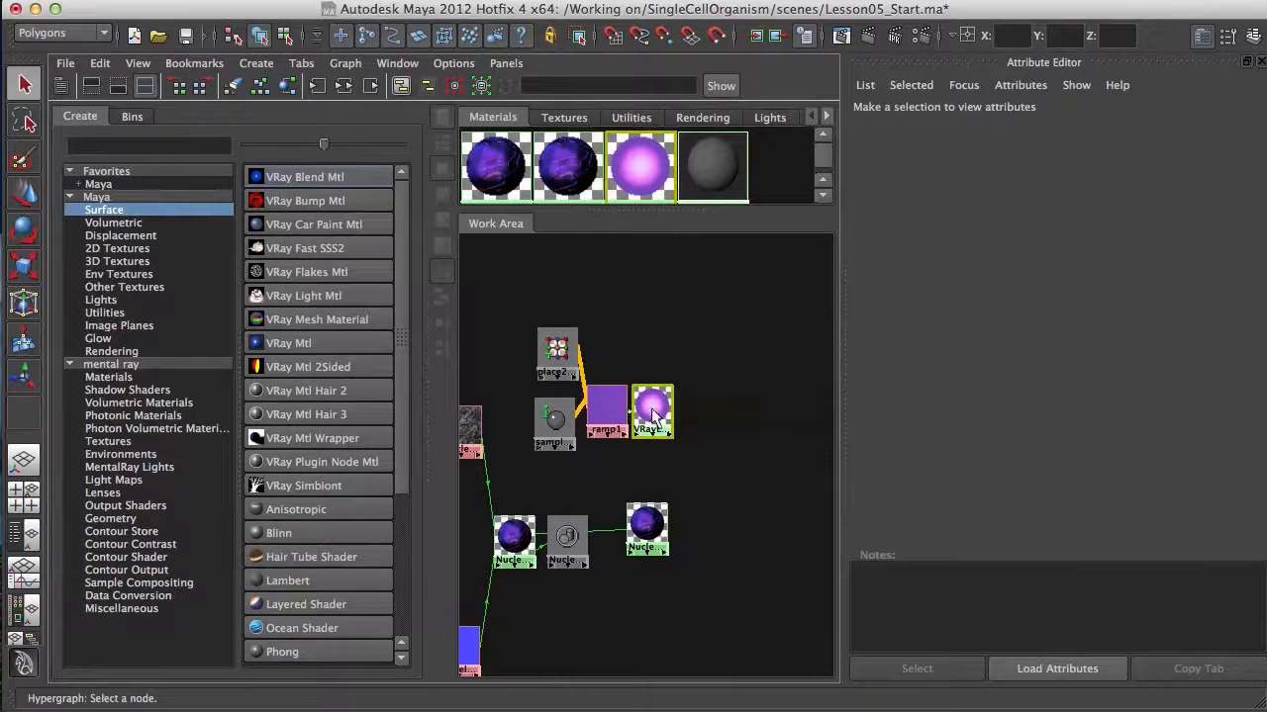
left_click(647, 525)
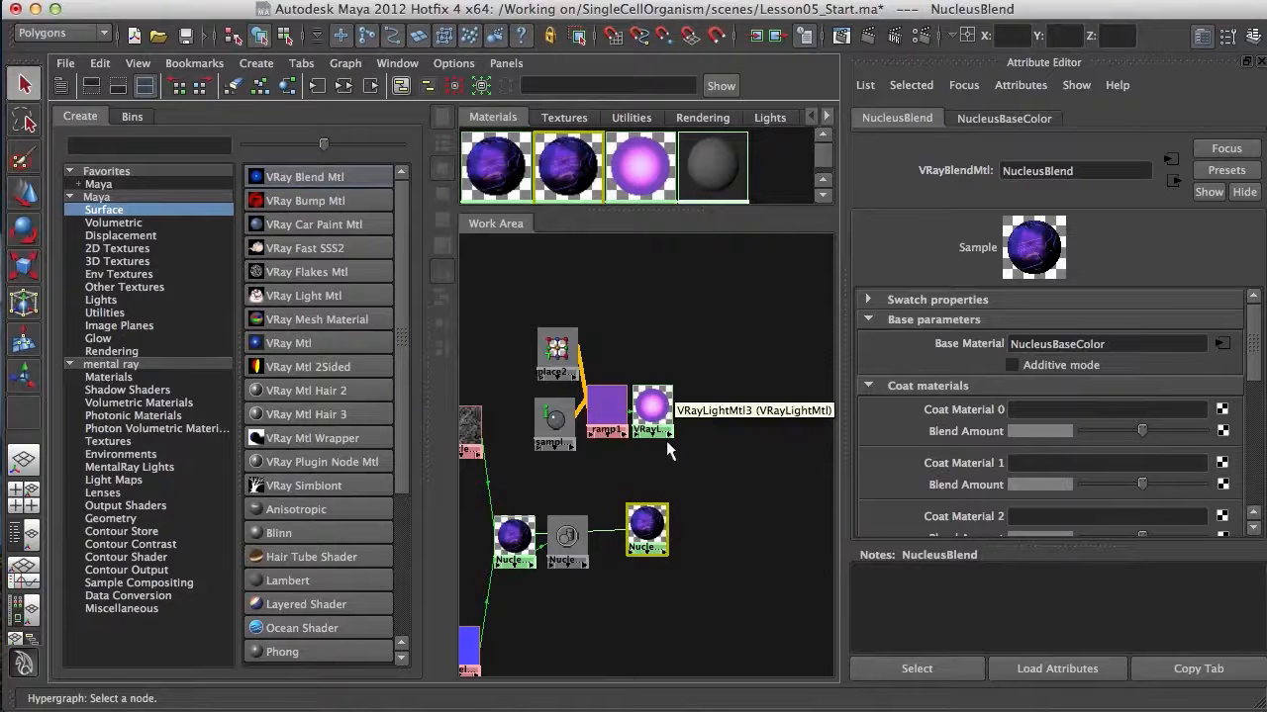
middle_click_drag(657, 404, 979, 412)
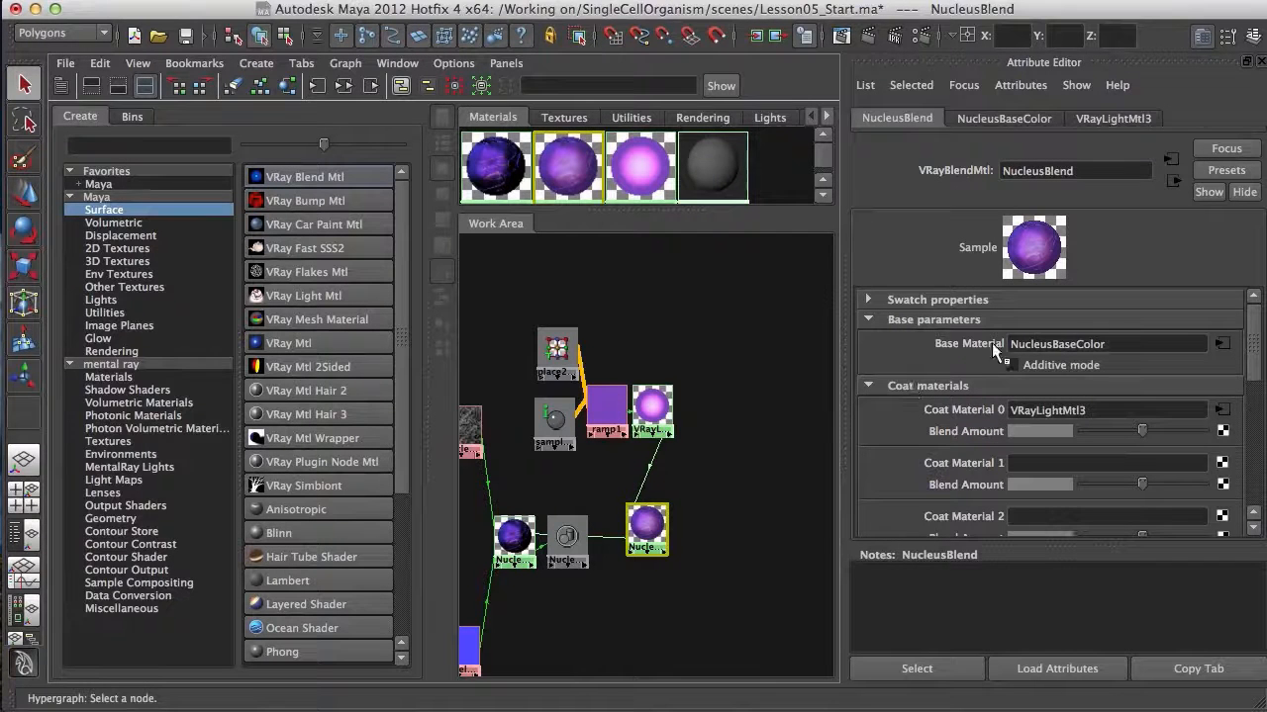
left_click_drag(1049, 542, 1049, 648)
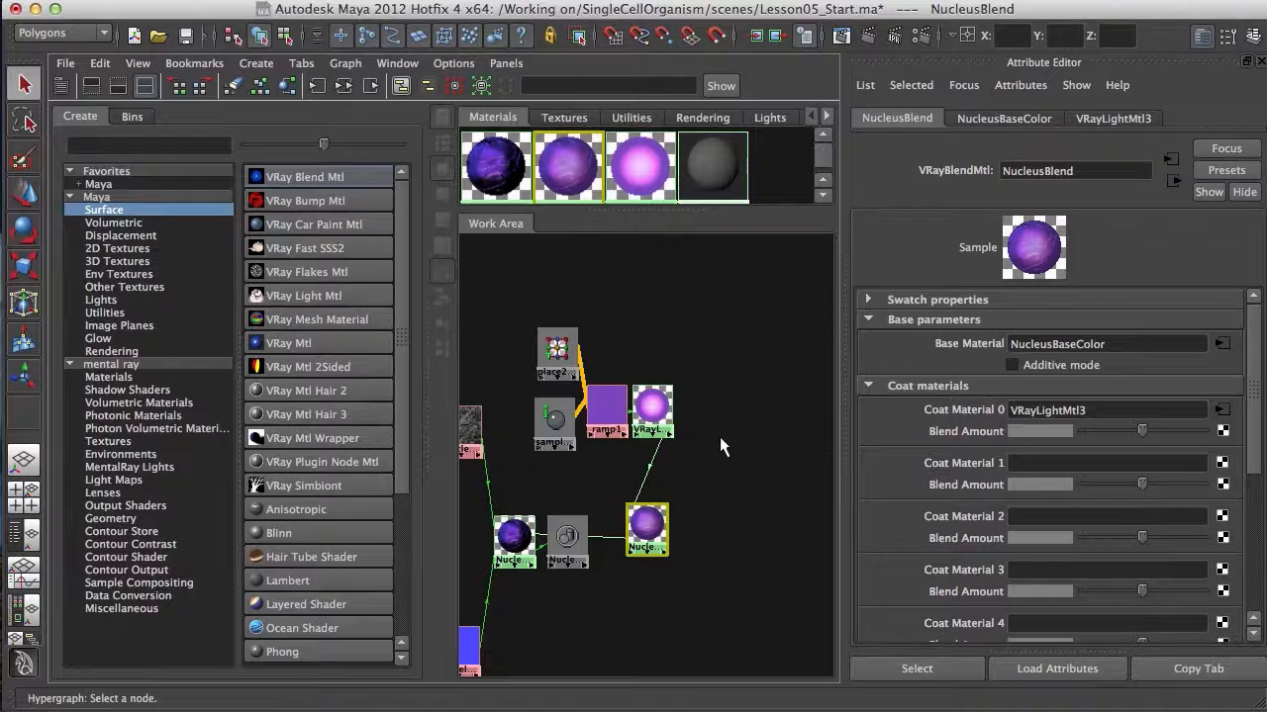
middle_click_drag(731, 417, 688, 410, "alt")
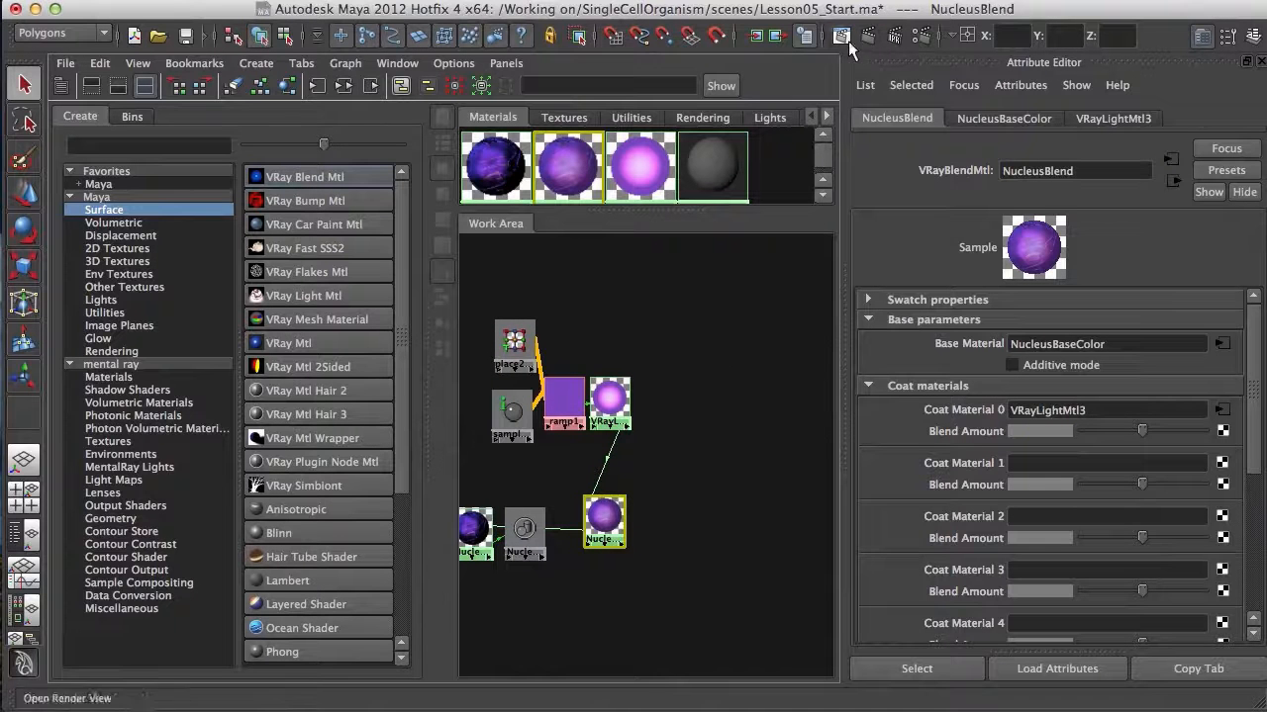
Render the nucleus from the perspective view with V-Ray and inspect its surface.
left_click(24, 460)
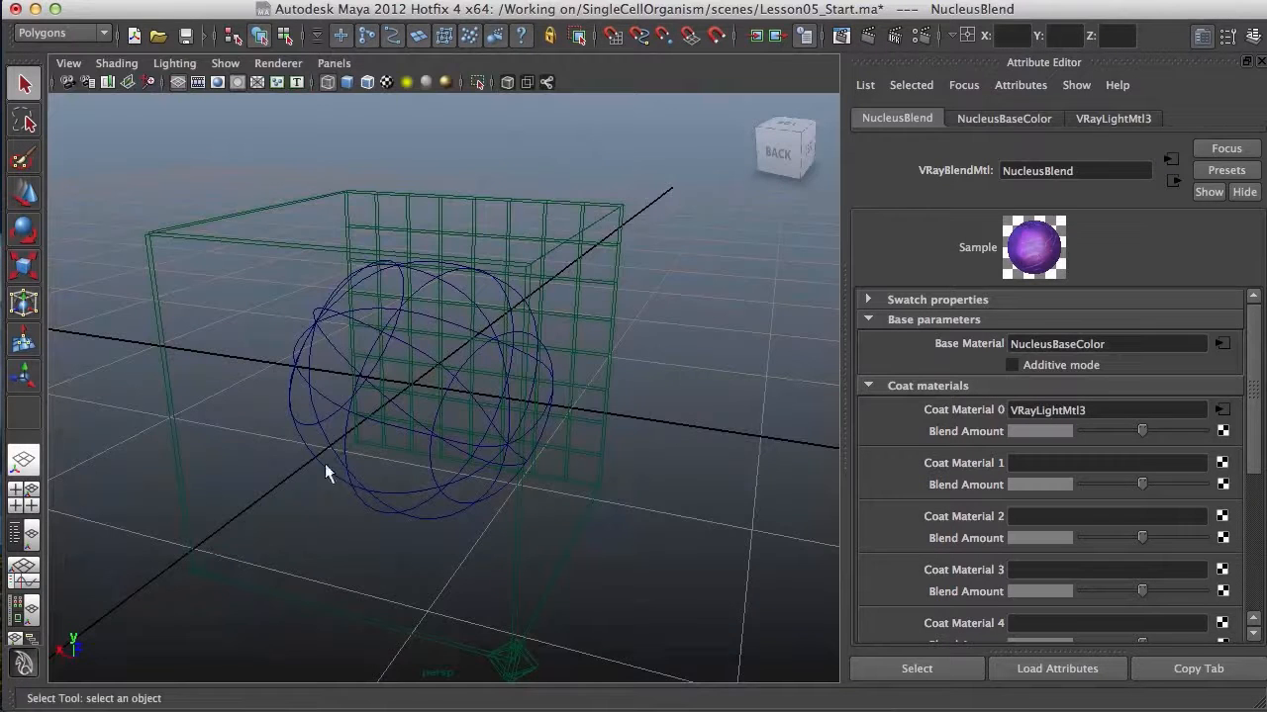
left_click_drag(639, 354, 727, 394, "alt")
left_click(862, 44)
left_click_drag(1164, 369, 688, 52)
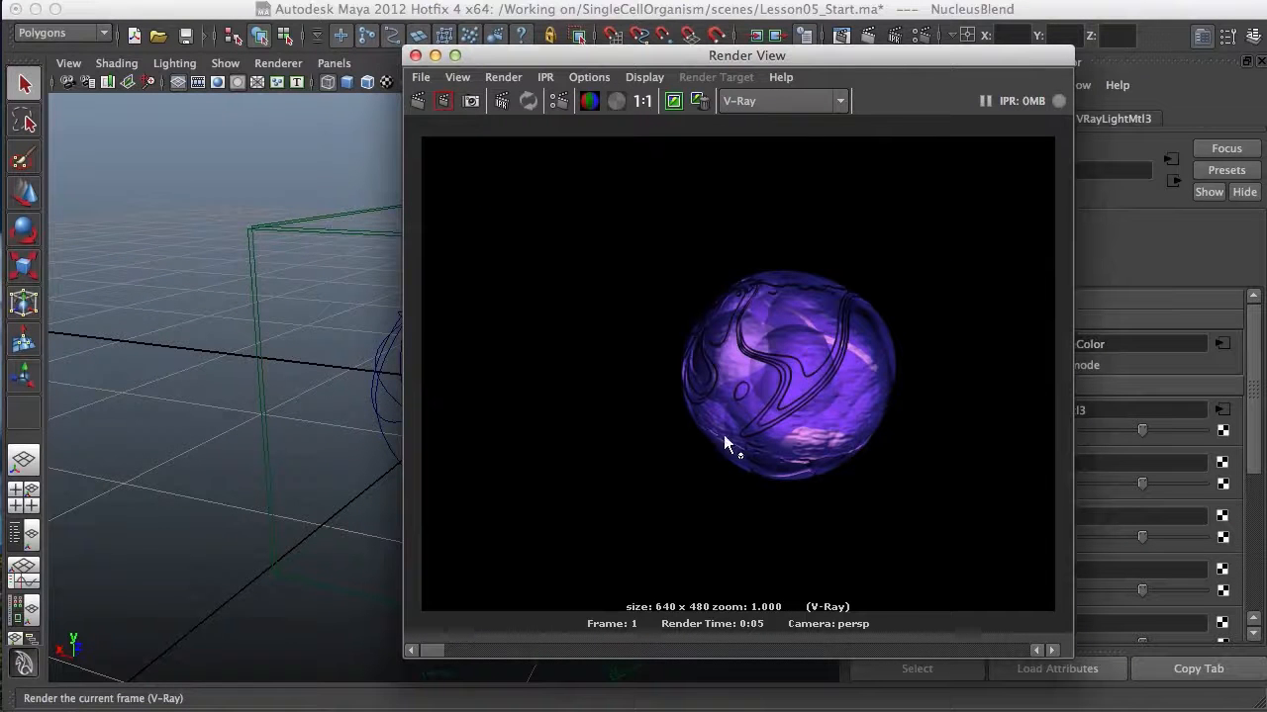
left_click(434, 54)
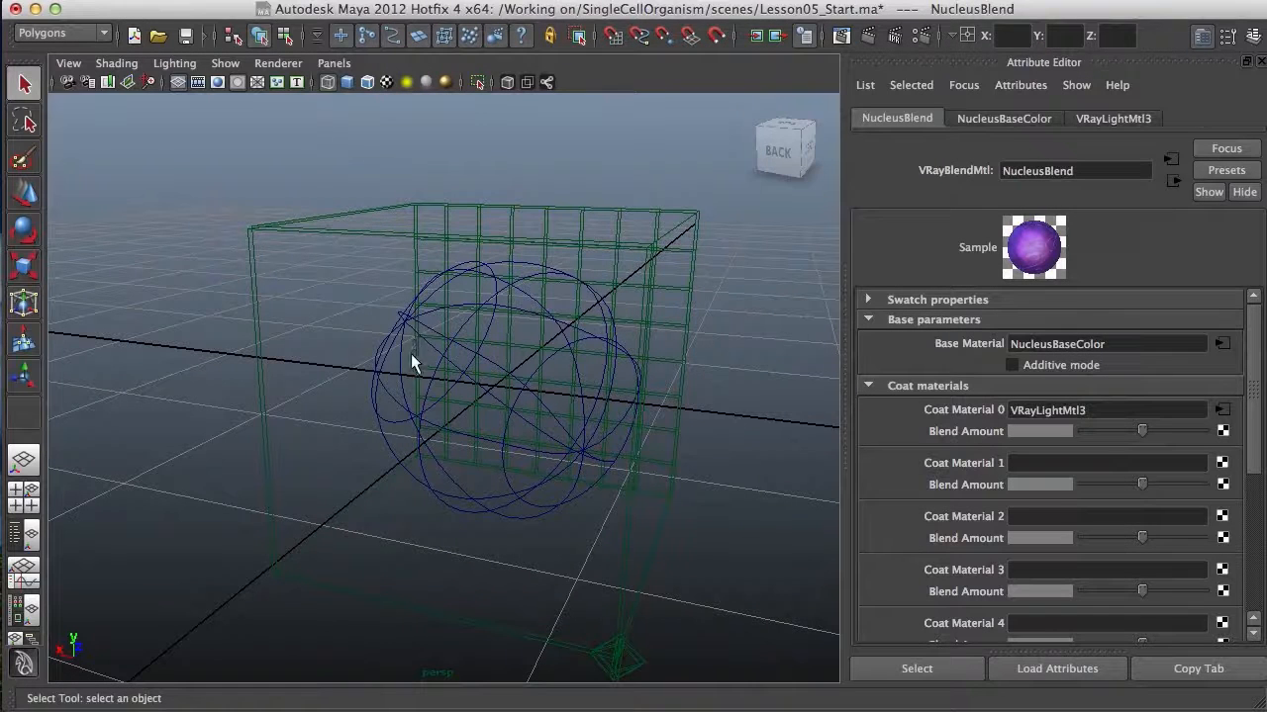
Show the Hypershade beside the perspective view and assign NucleusBlend to the Nucleus sphere.
left_click(23, 611)
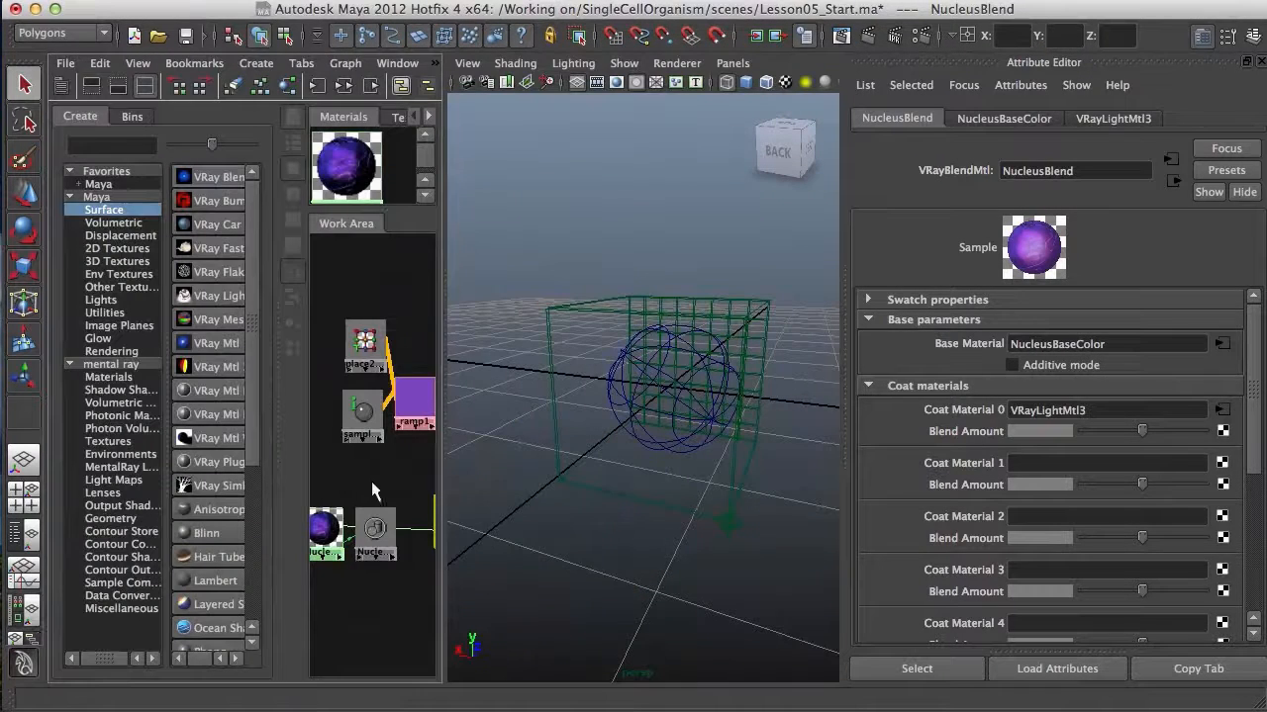
left_click_drag(447, 442, 620, 441)
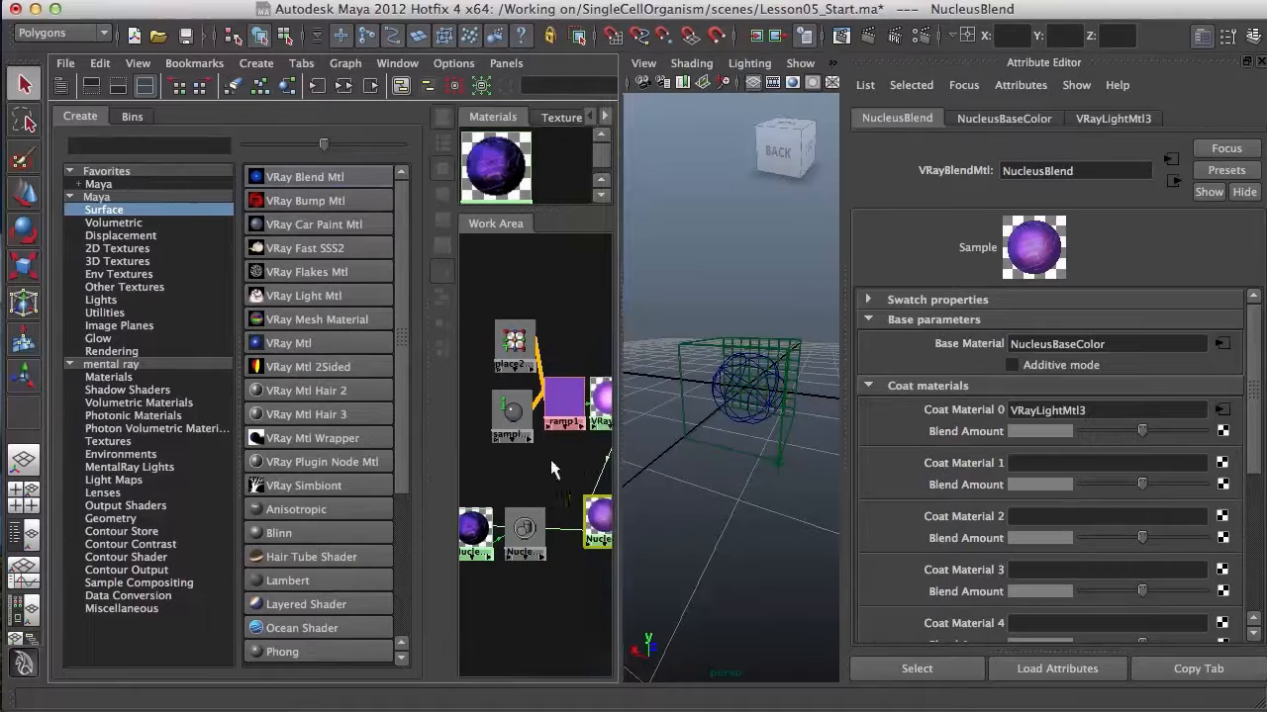
left_click(720, 423)
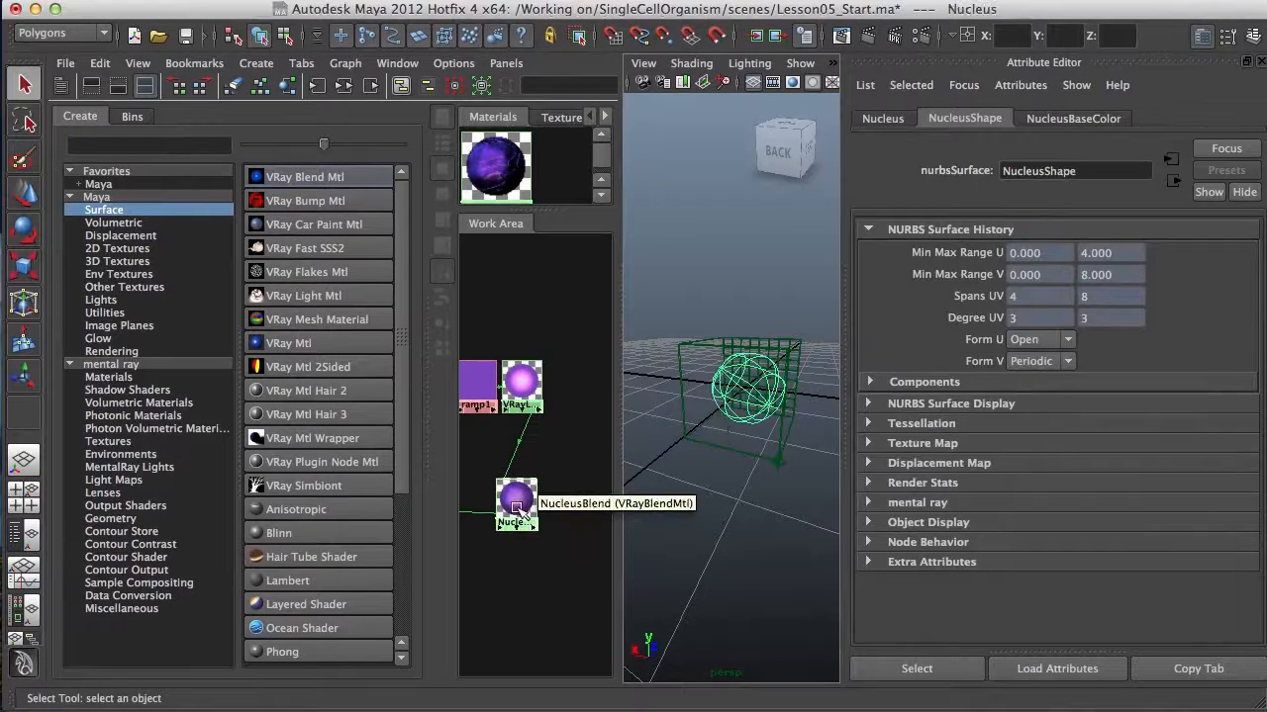
right_click_drag(516, 506, 505, 460)
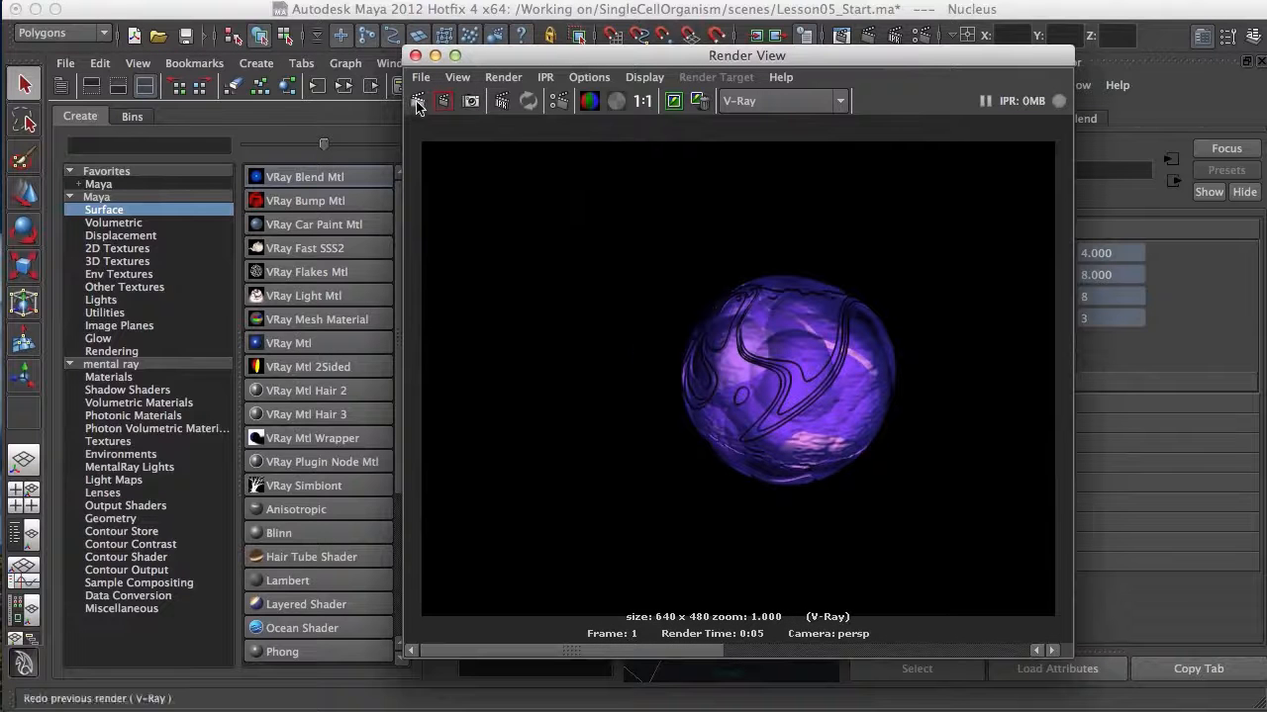
Rerender the nucleus with the blend material assigned and examine the glow over its surface.
left_click(417, 102)
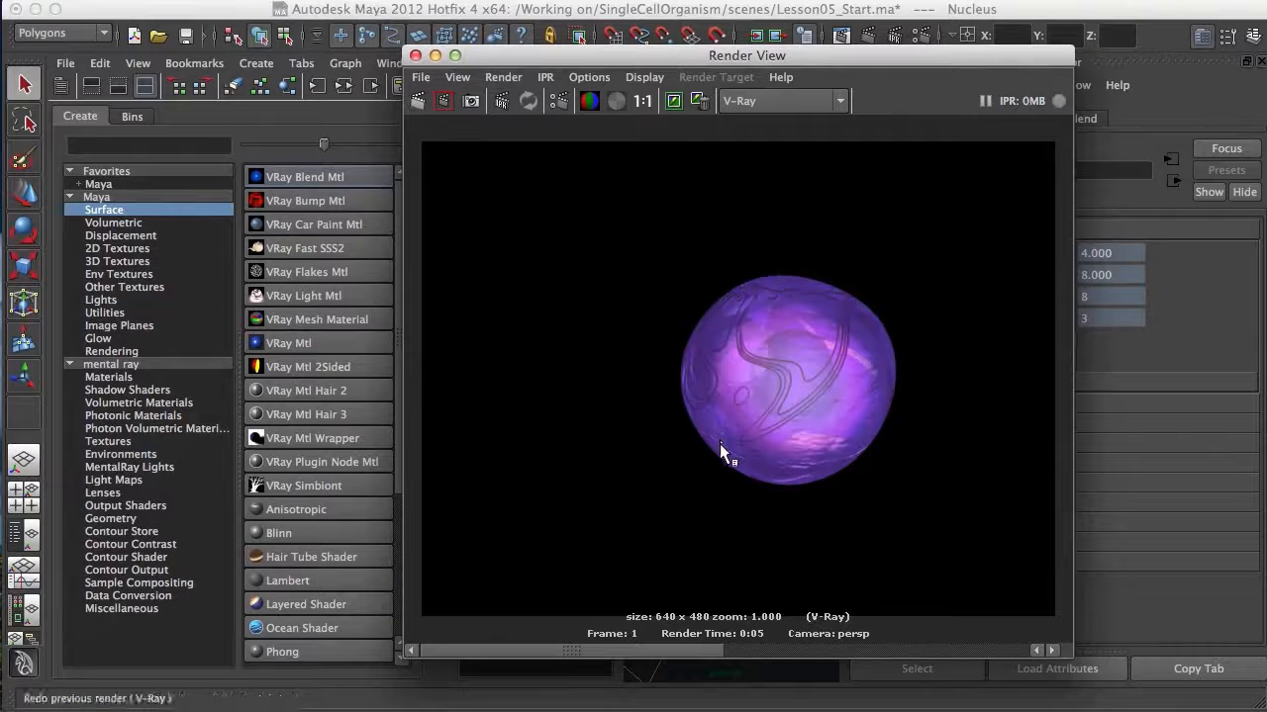
left_click_drag(680, 649, 588, 626)
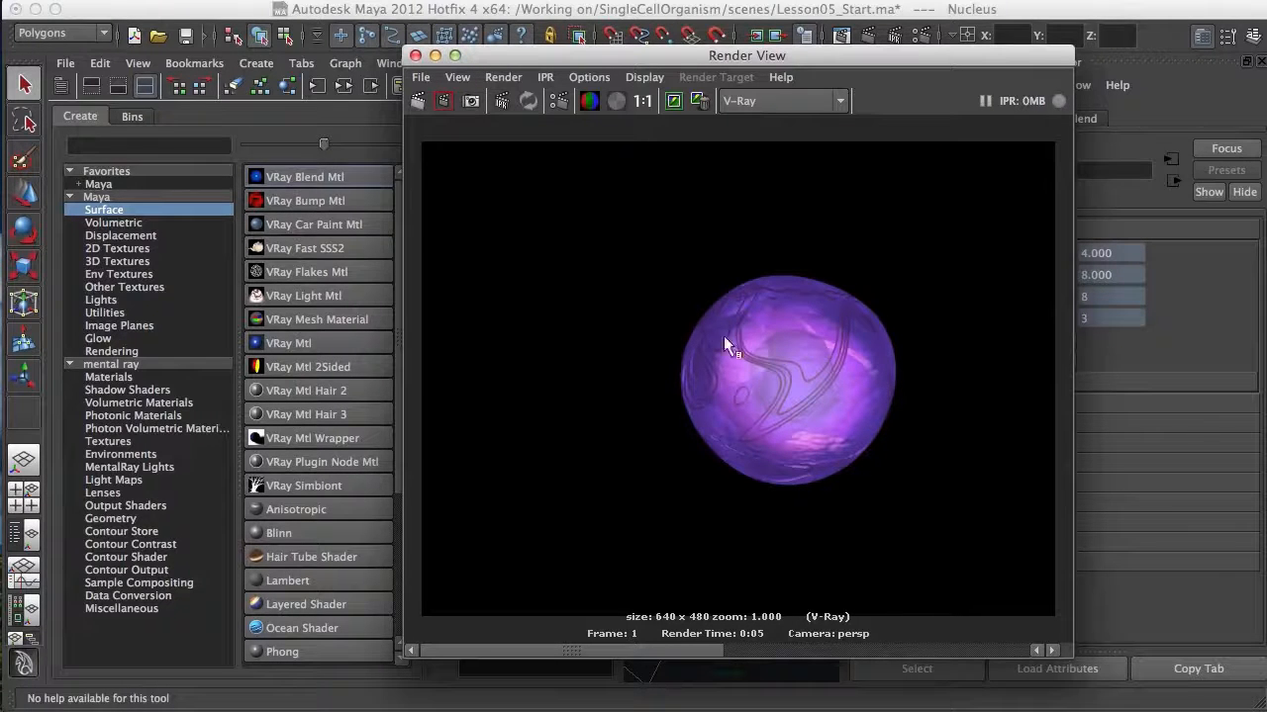
left_click(416, 54)
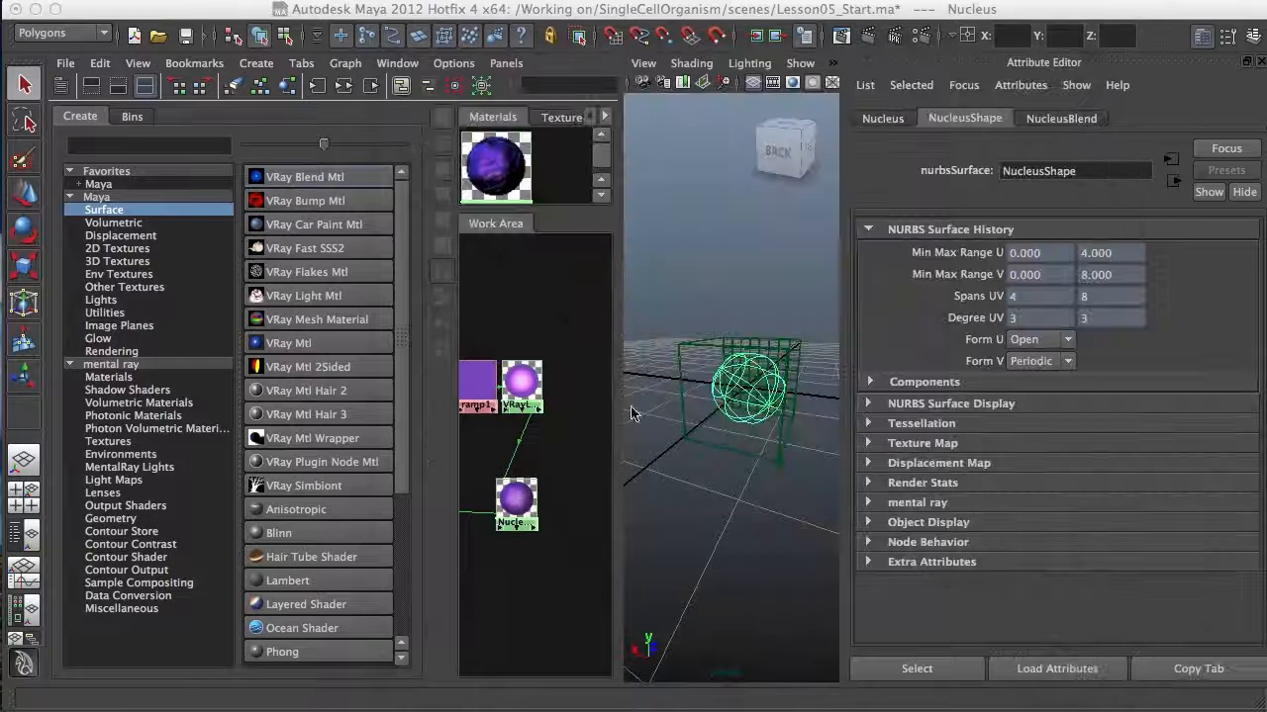
Try the Blend Amount of Coat Material 0 on NucleusBlend at full black and at full white.
left_click(514, 502)
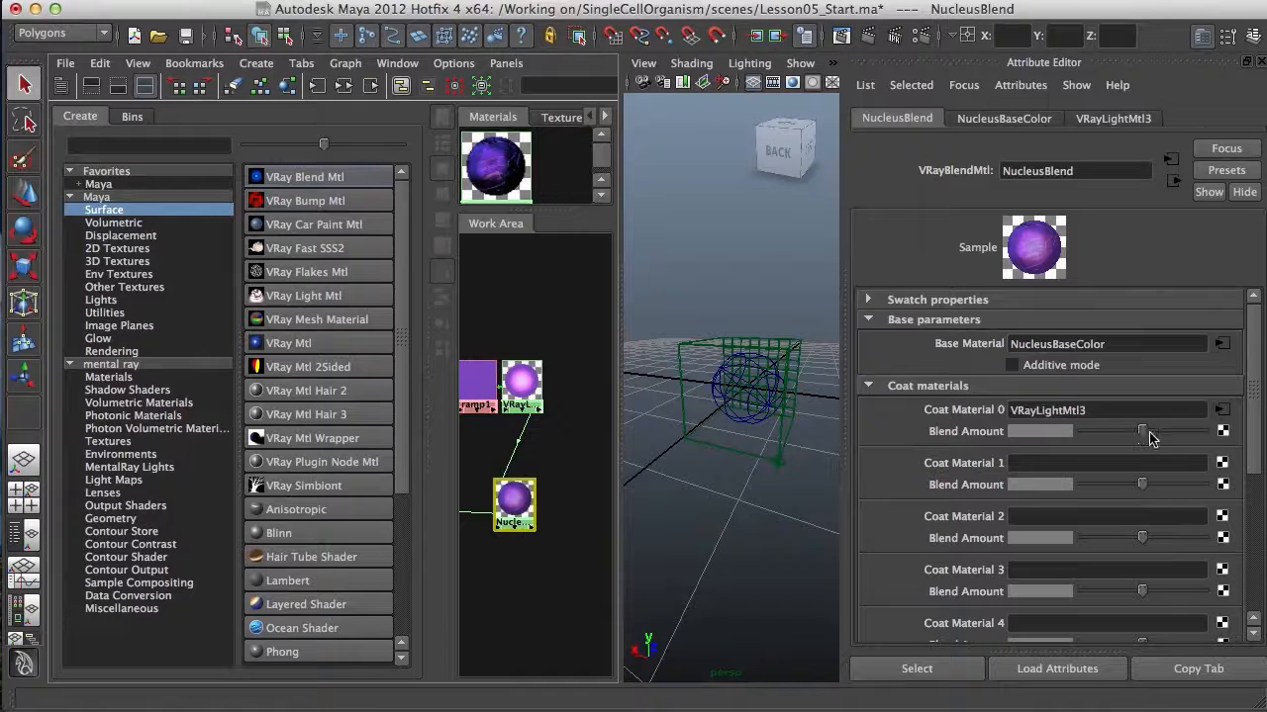
left_click_drag(1143, 431, 1067, 436)
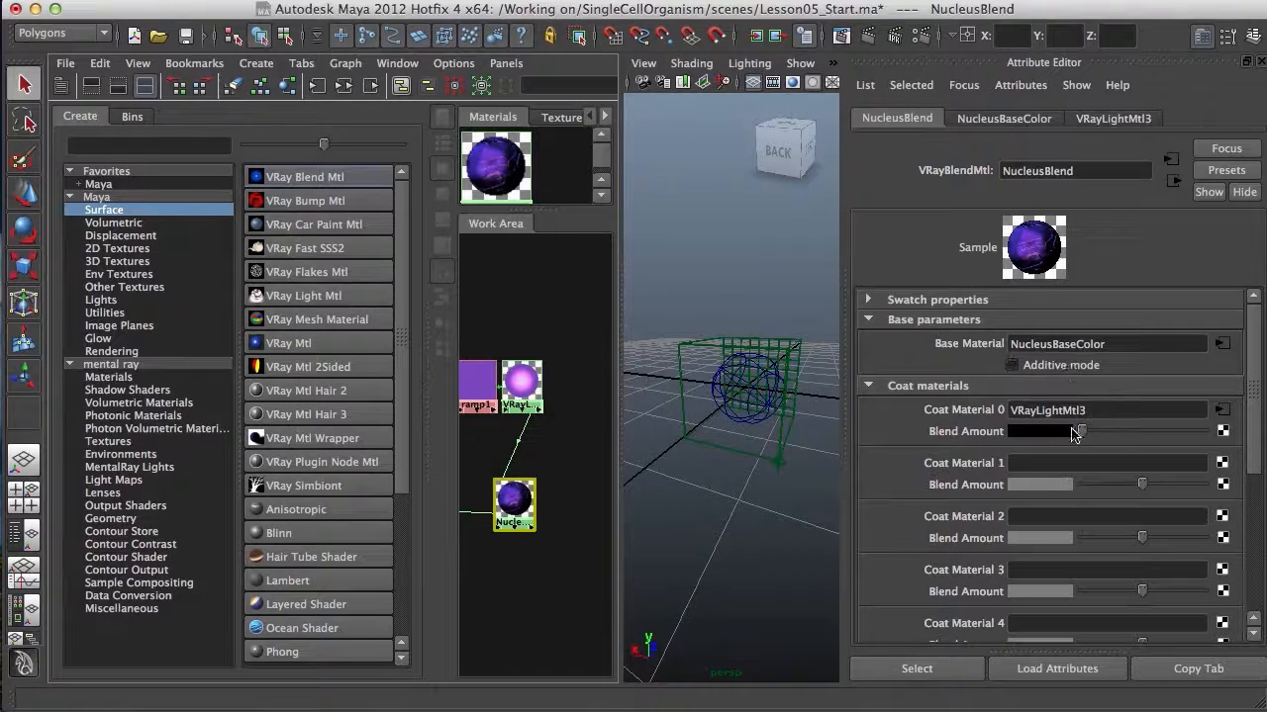
left_click_drag(1084, 432, 1203, 434)
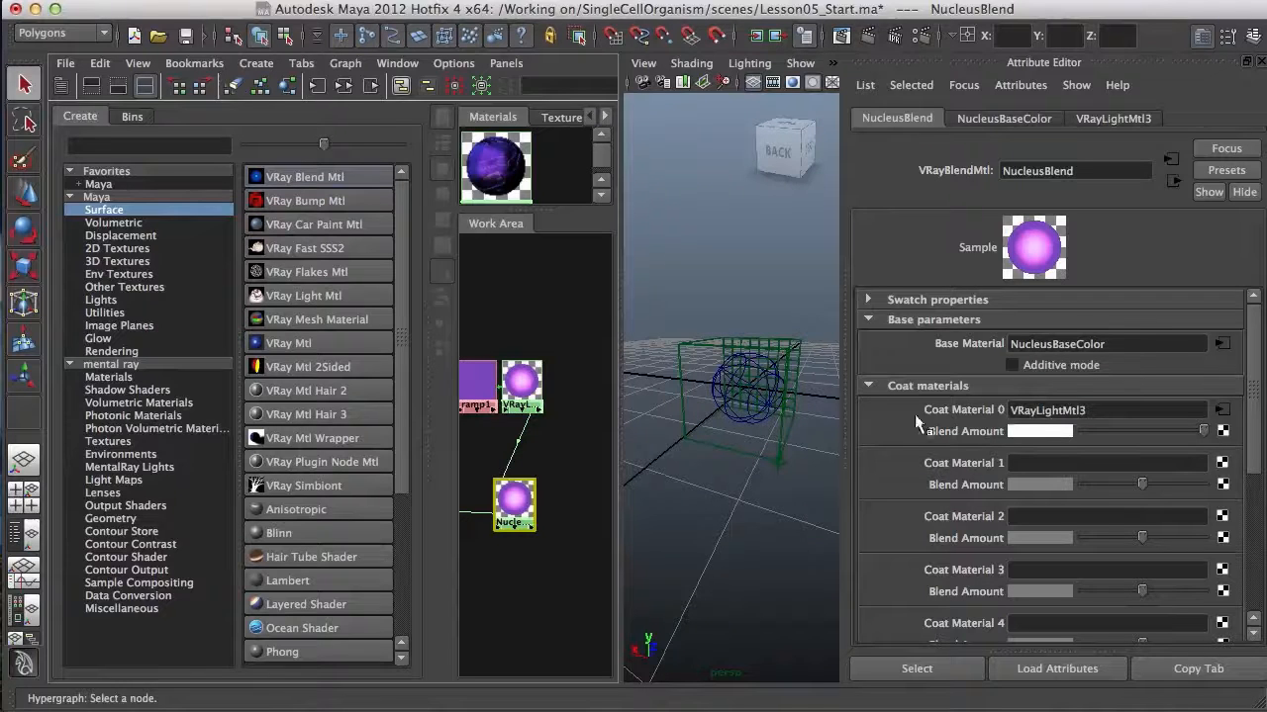
Map a Leather 3D texture to the Blend Amount of Coat Material 0 on NucleusBlend.
left_click(591, 442)
left_click(514, 504)
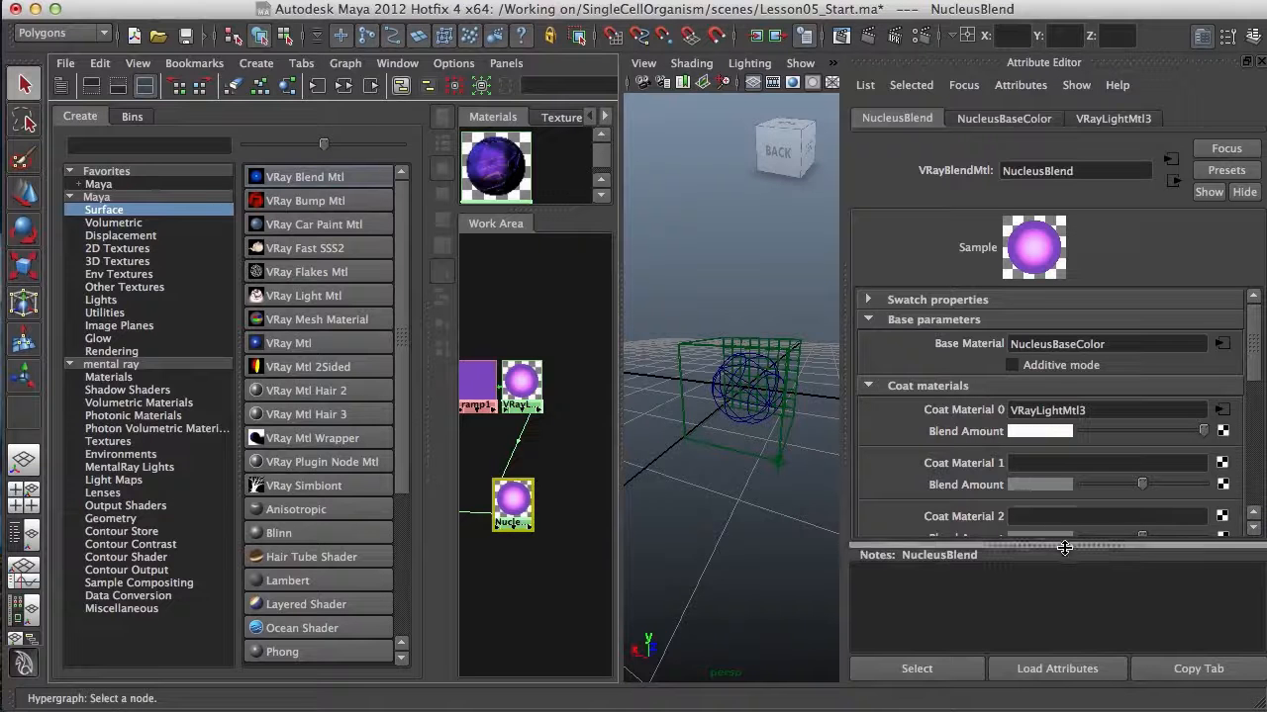
left_click_drag(1089, 559, 1071, 643)
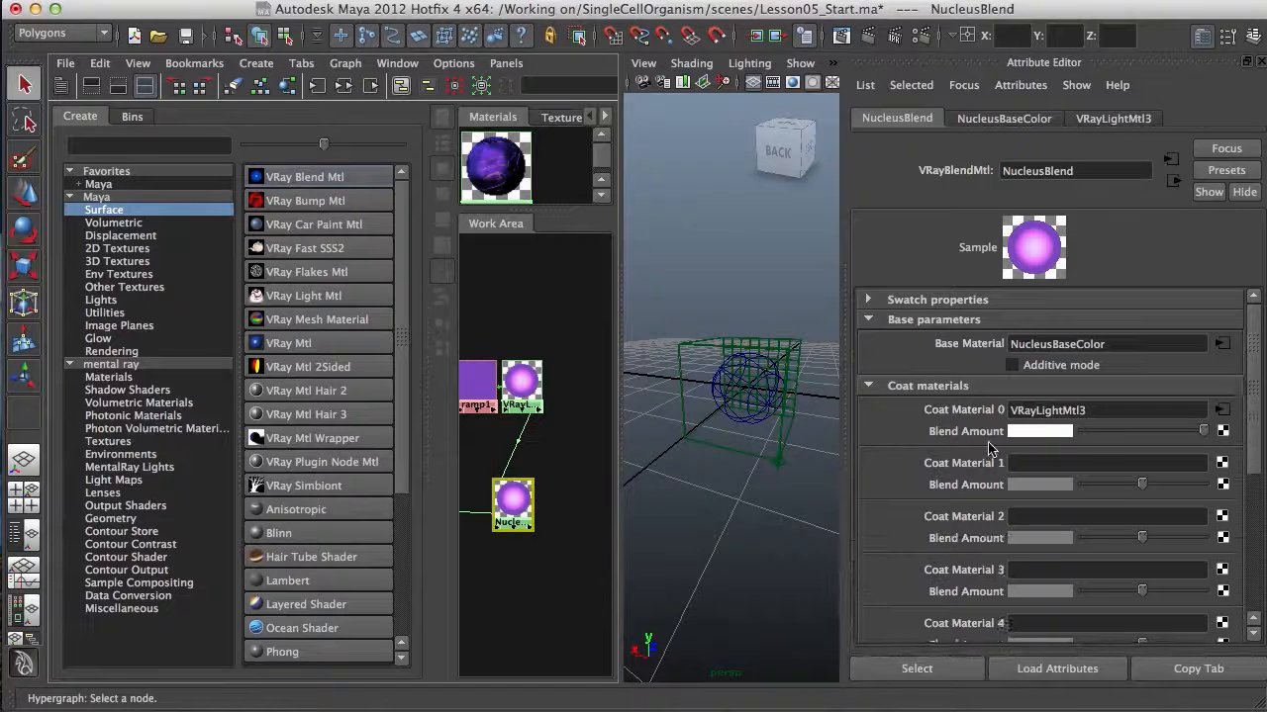
left_click(1222, 462)
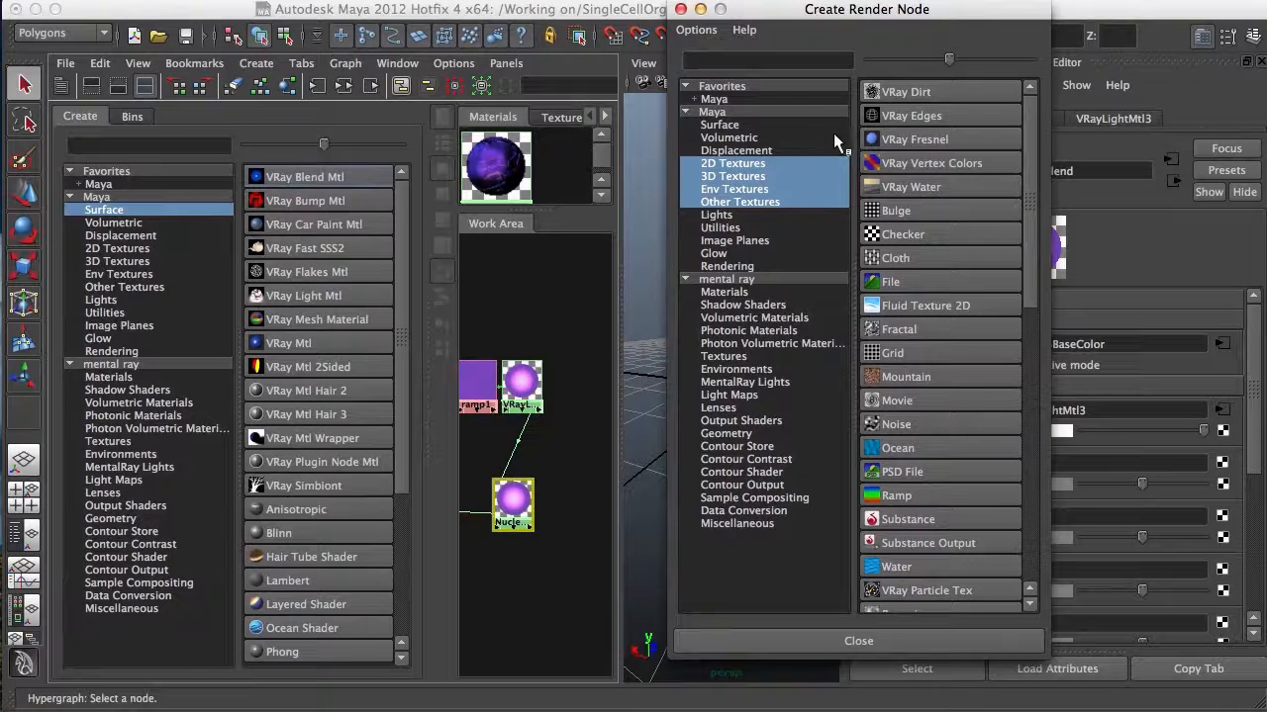
left_click(760, 178)
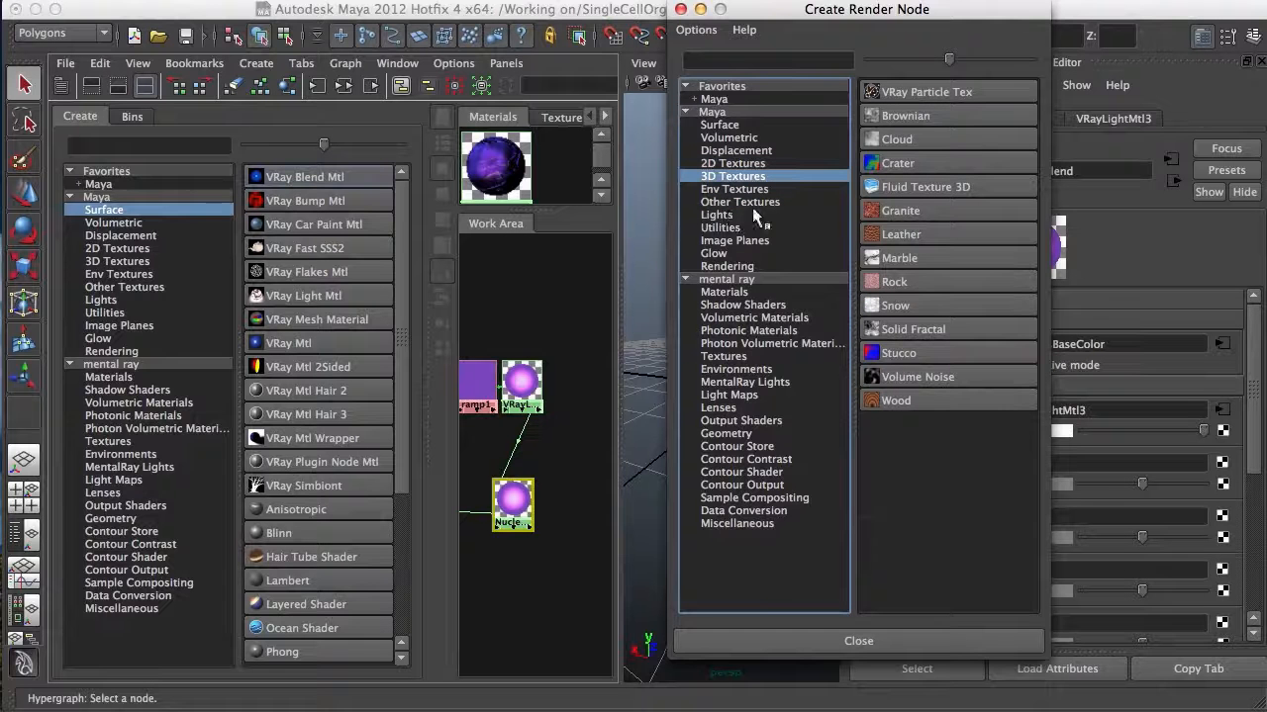
left_click(930, 237)
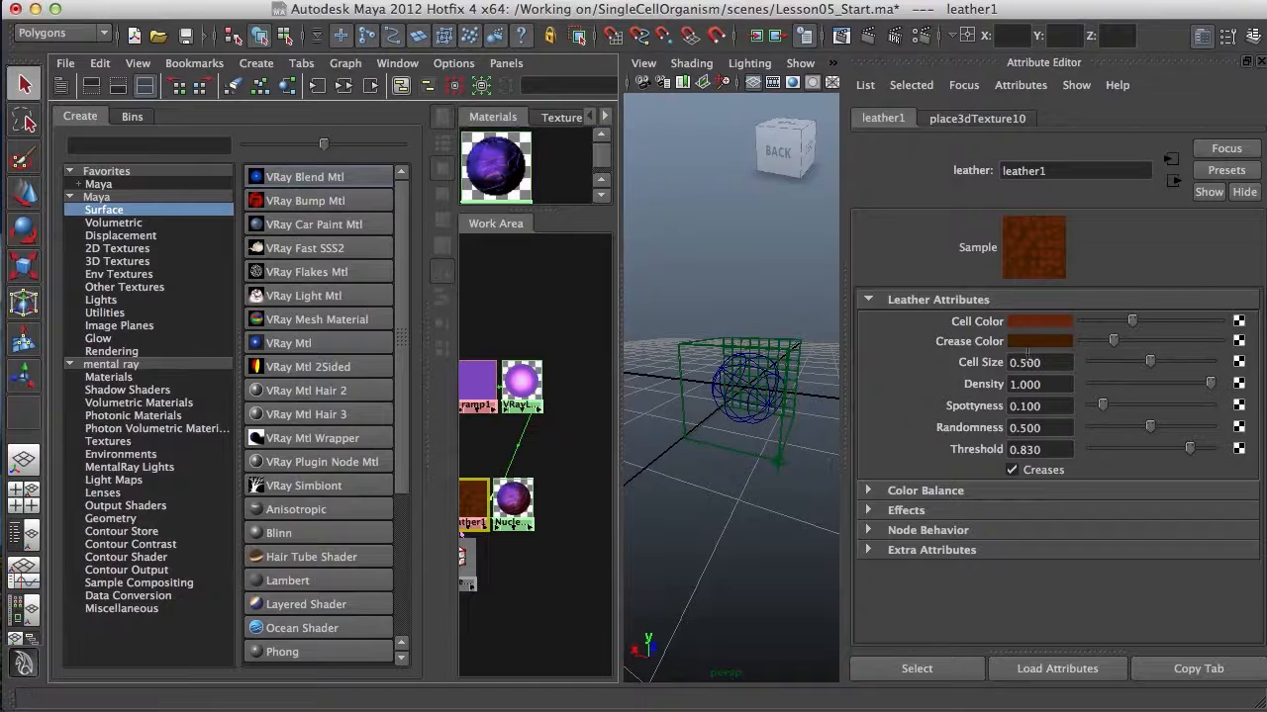
Return to the NucleusBlend attributes and expand the Hypershade to fill the whole viewing area.
left_click(515, 500)
key("space")
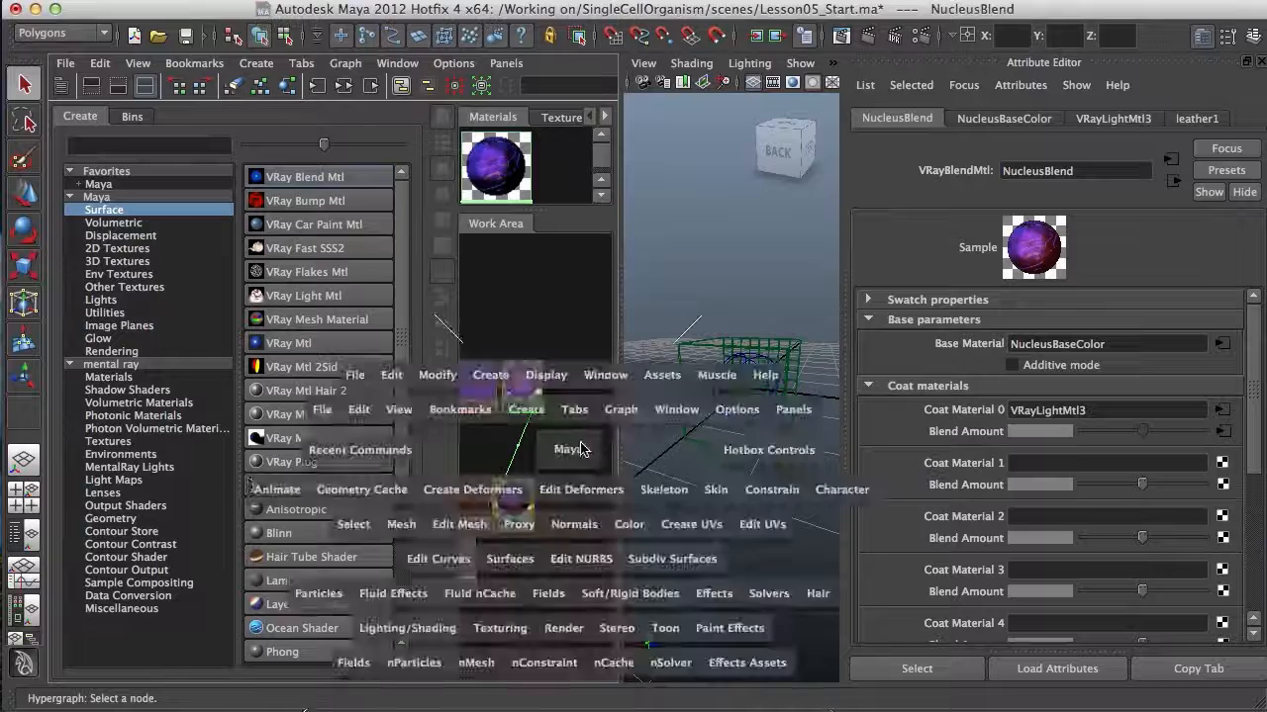
middle_click_drag(639, 455, 830, 379, "alt")
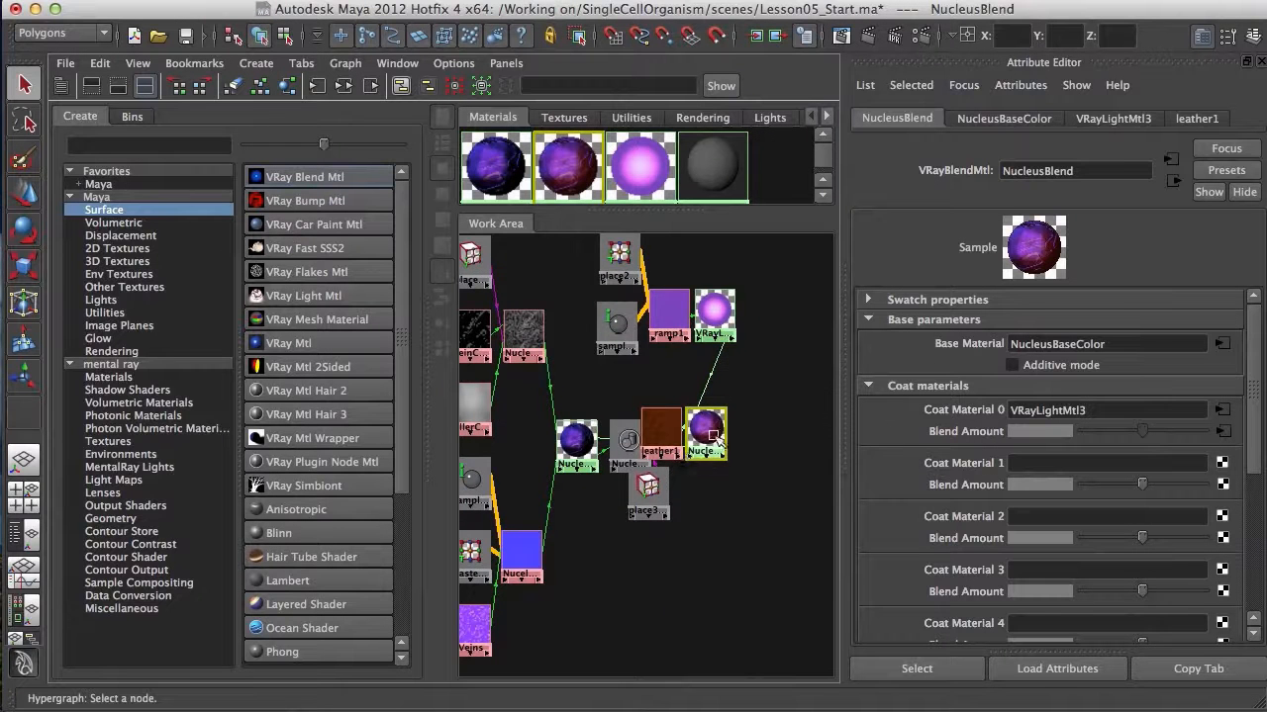
Rearrange the shader network in the work area and check how leather1 connects to the blend amount of NucleusBlend.
middle_click_drag(693, 433, 653, 520, "alt")
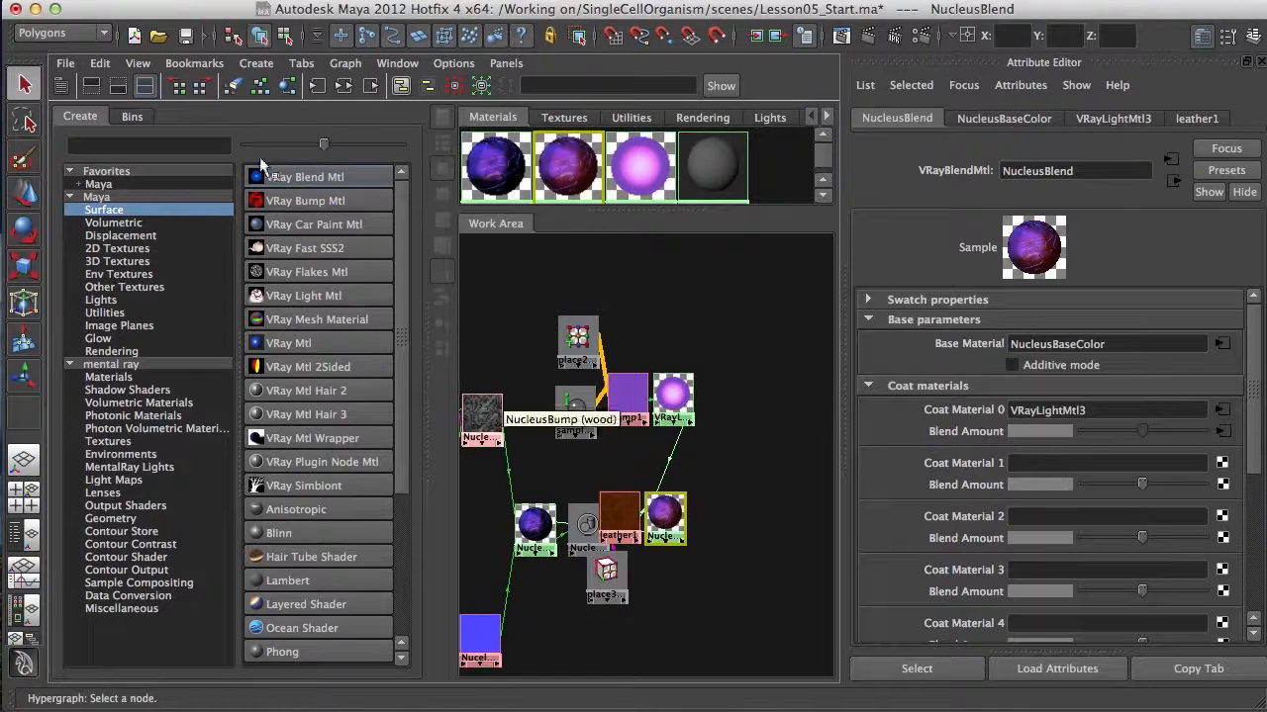
left_click(343, 87)
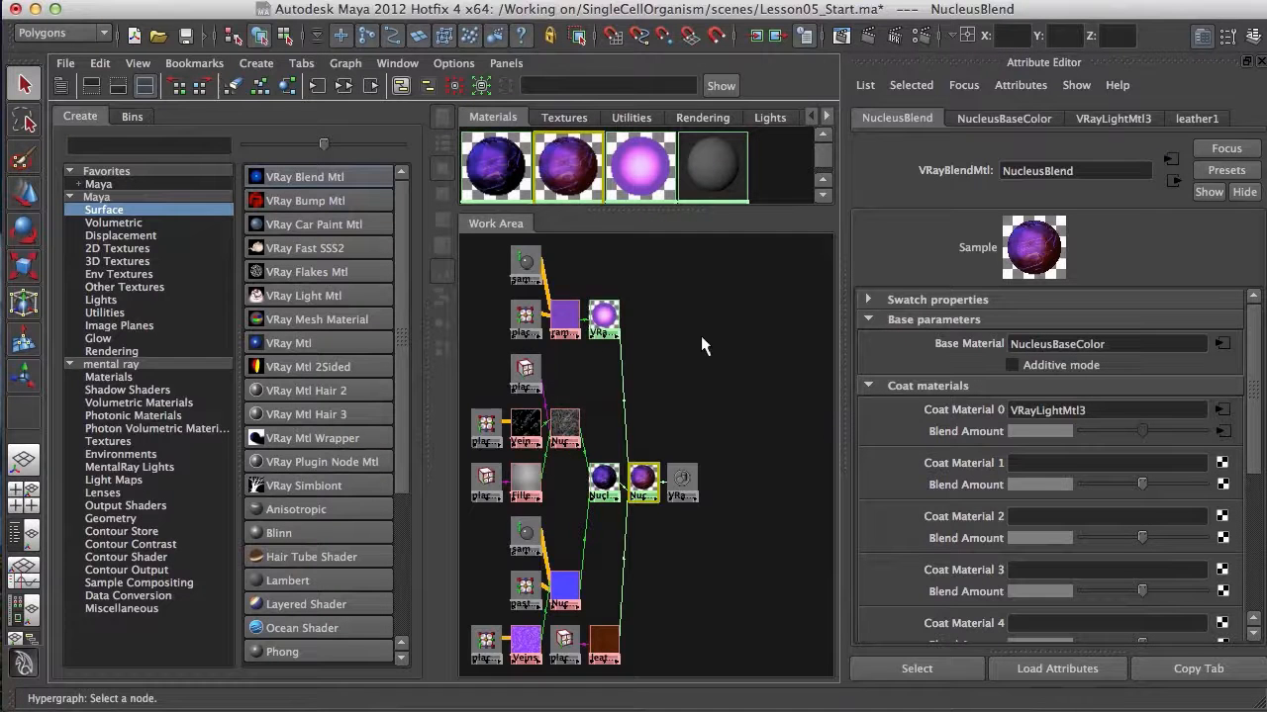
right_click_drag(691, 445, 823, 626, "alt")
middle_click_drag(691, 498, 776, 250, "alt")
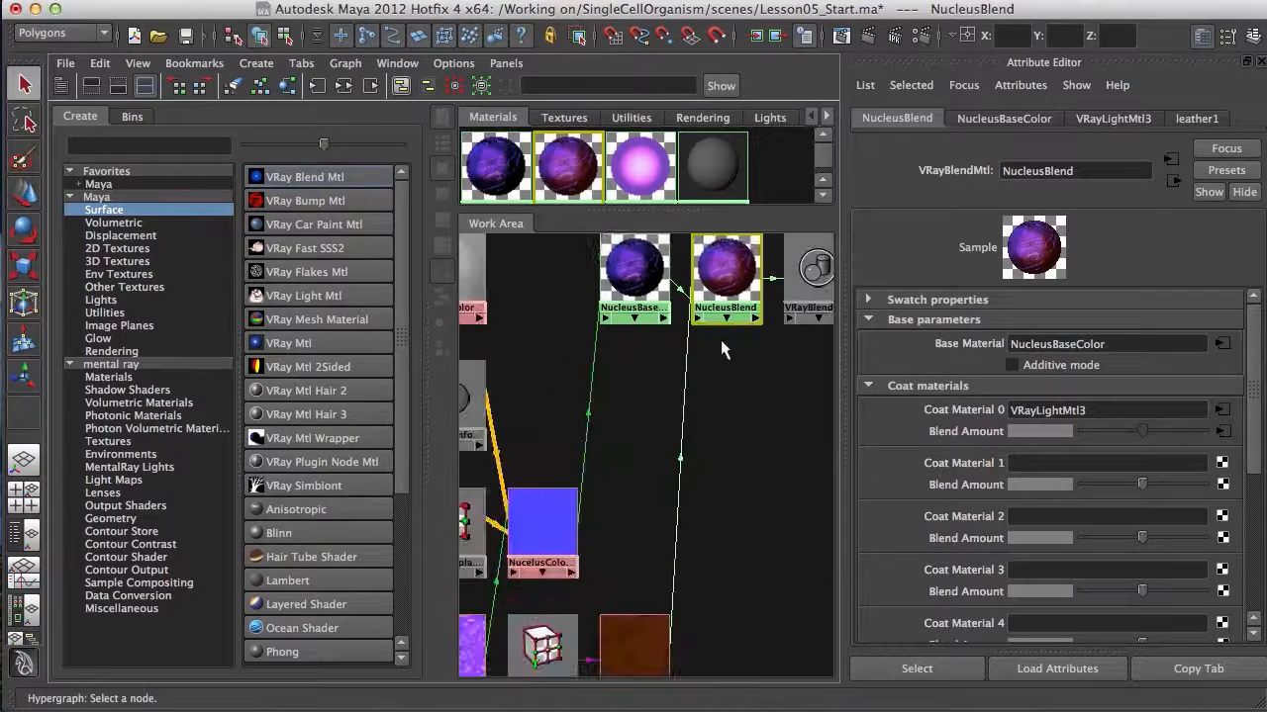
middle_click_drag(625, 662, 616, 566, "alt")
left_click_drag(614, 566, 659, 455)
middle_click_drag(679, 416, 616, 558, "alt")
mouse_move(631, 448)
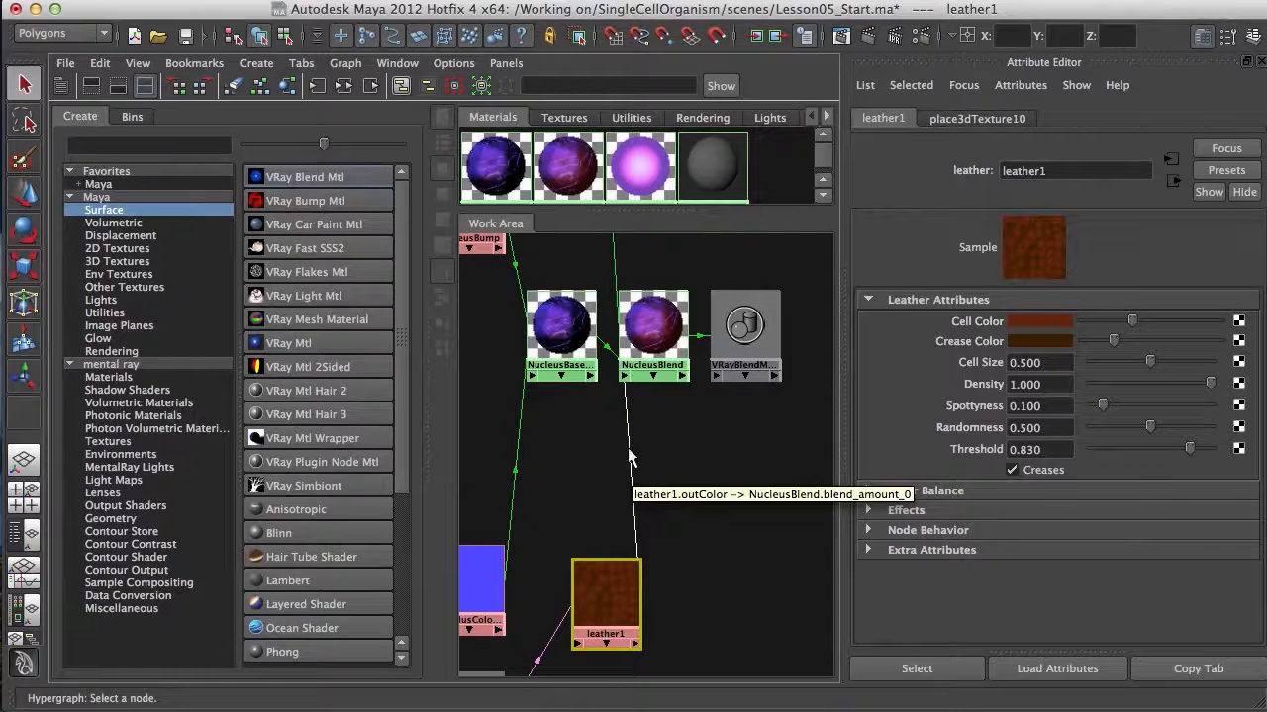
left_click(668, 331)
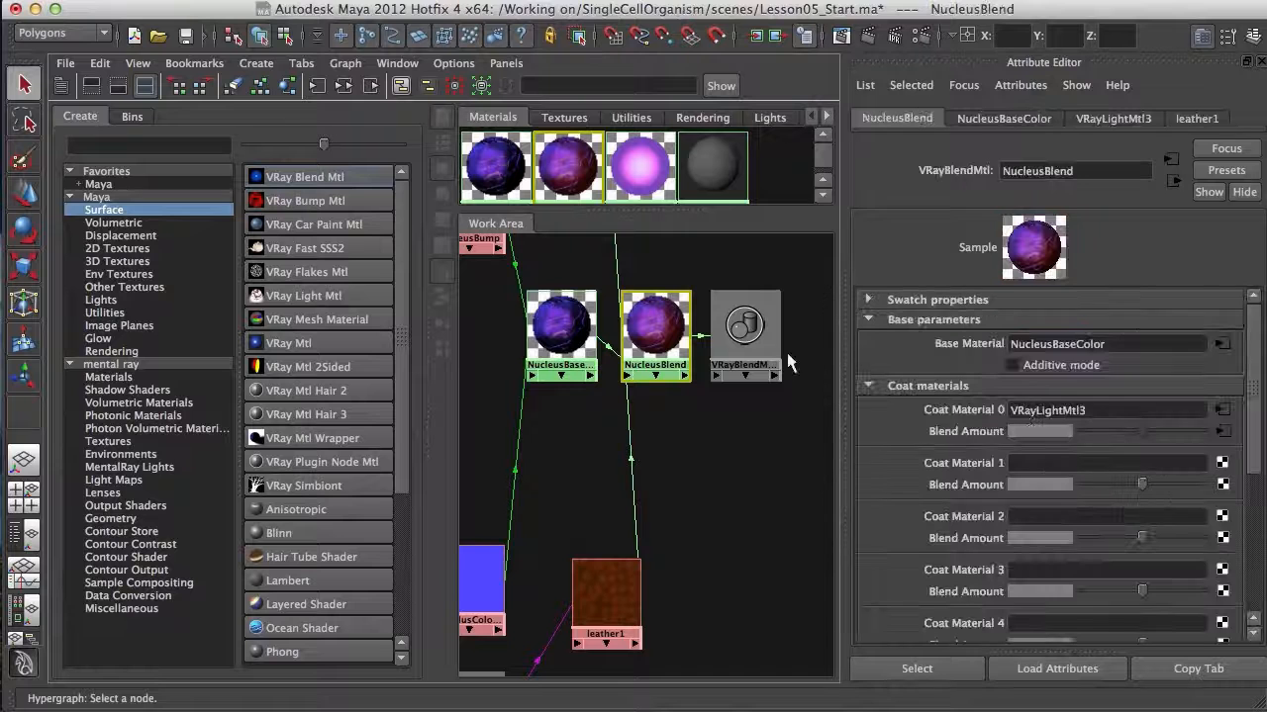
Rename the leather1 texture node to Mask01.
middle_click_drag(699, 459, 732, 383, "alt")
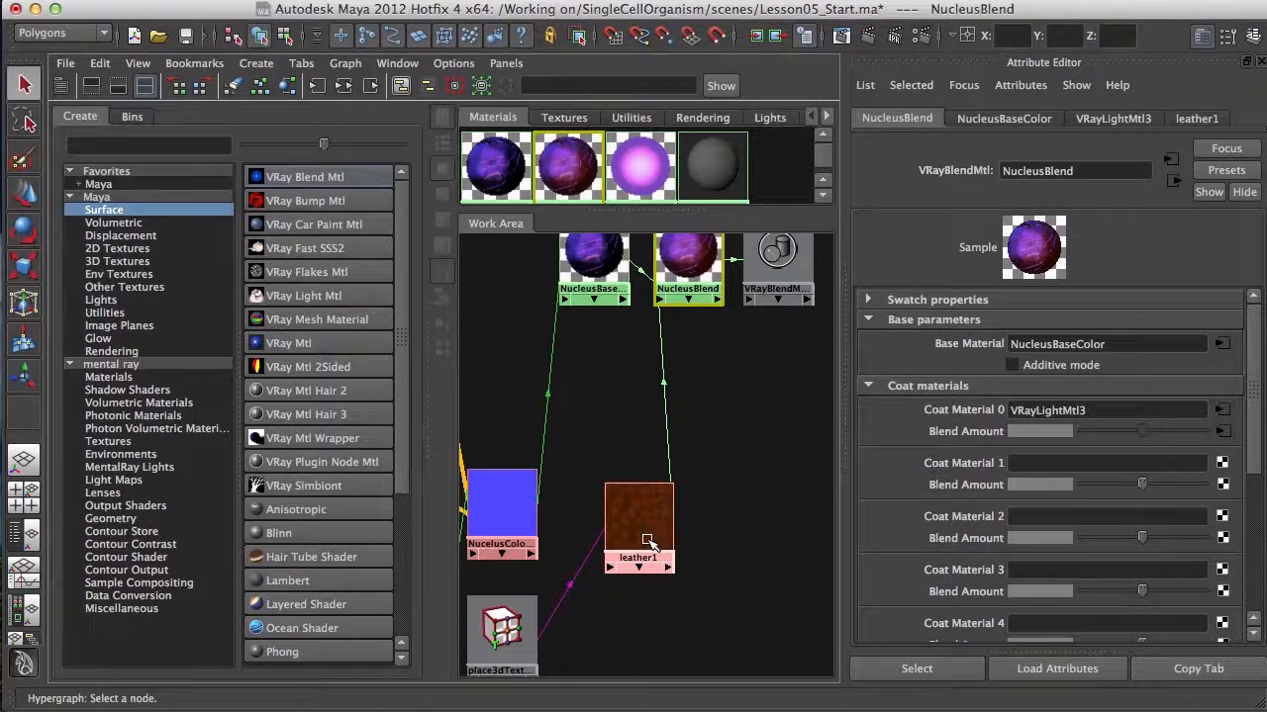
double_click(648, 542, "ctrl")
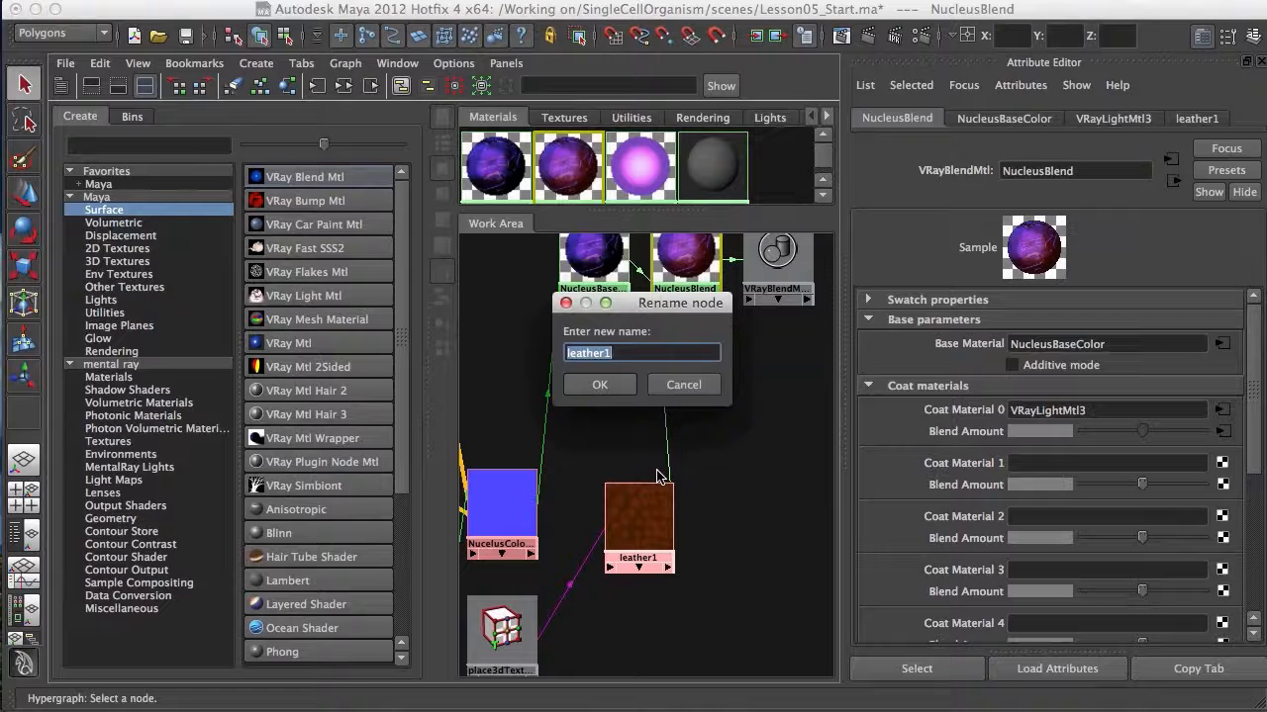
type("Mask")
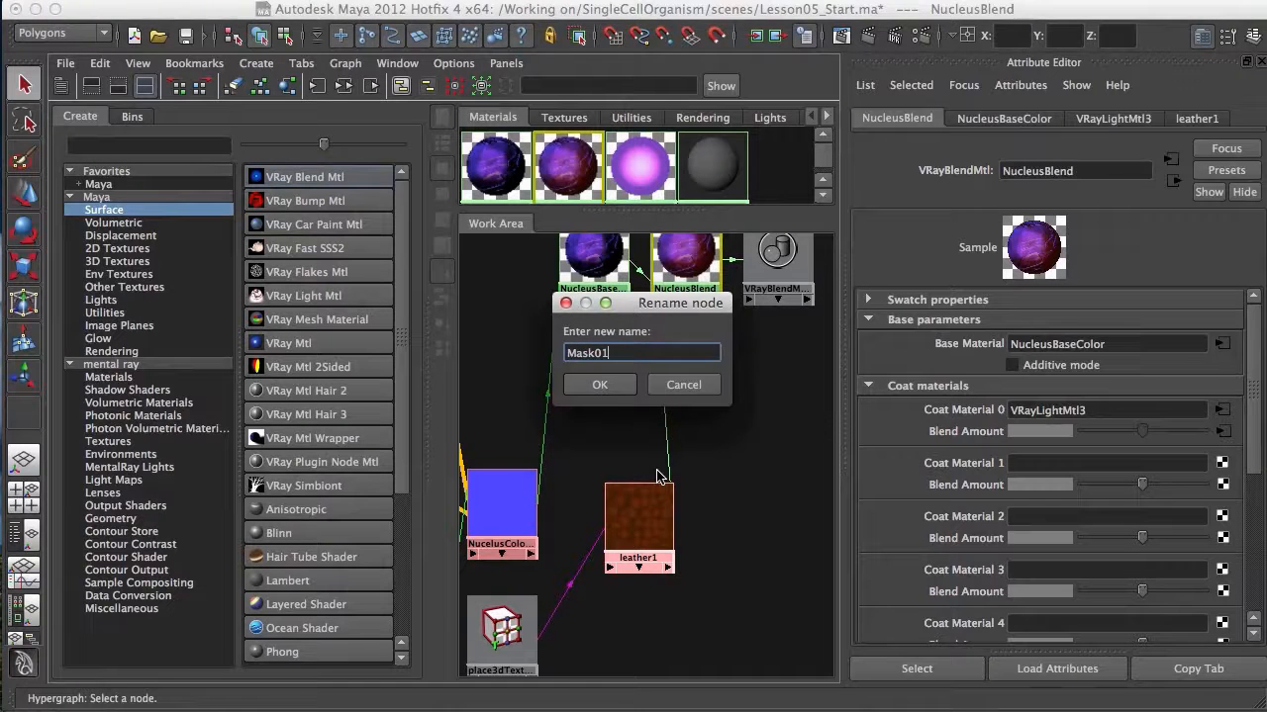
type("01")
key("Return")
Set the Cell Color of Mask01 to white and its Crease Color to black.
middle_click_drag(648, 521, 664, 508, "alt")
left_click(664, 507)
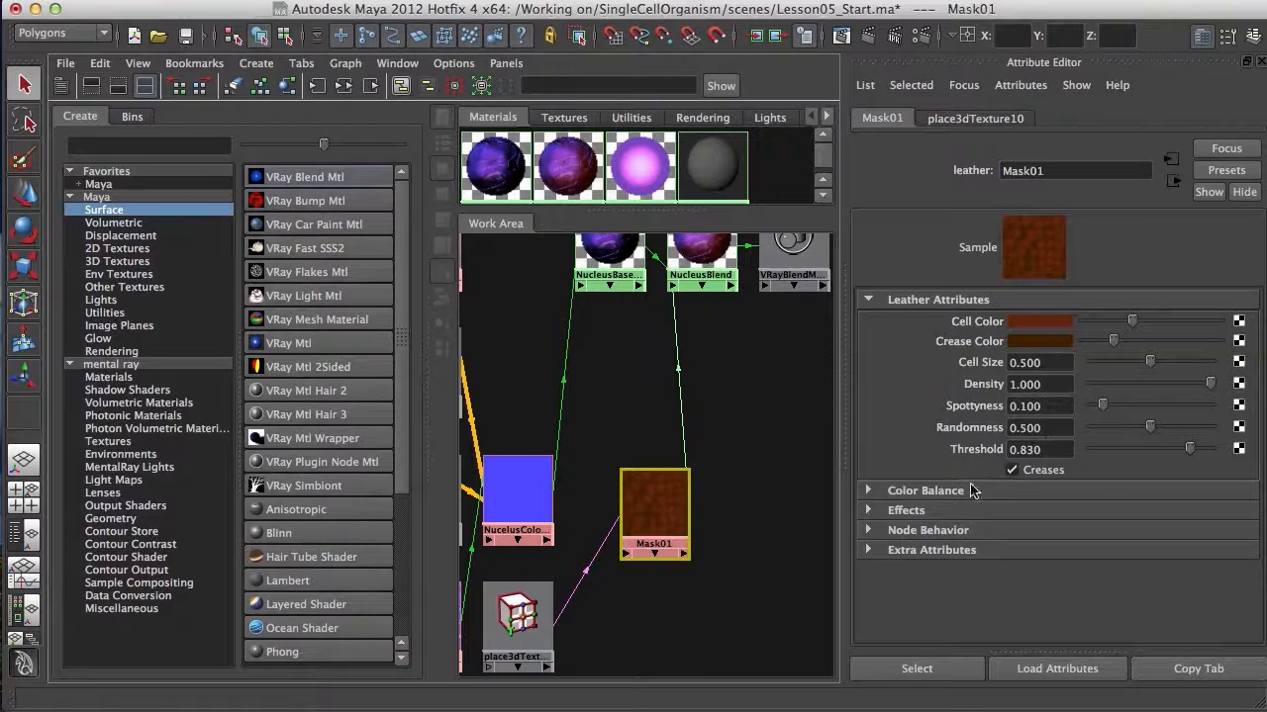
middle_click_drag(773, 400, 762, 460, "alt")
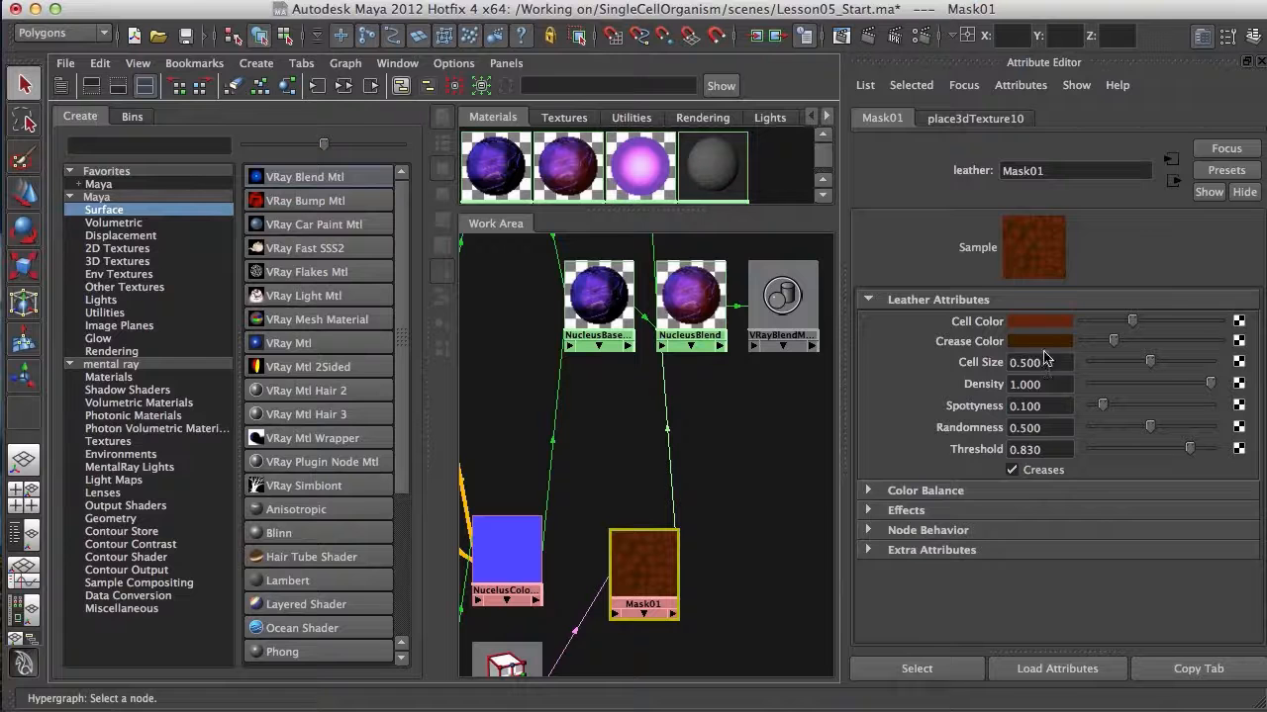
left_click_drag(1113, 342, 1240, 327)
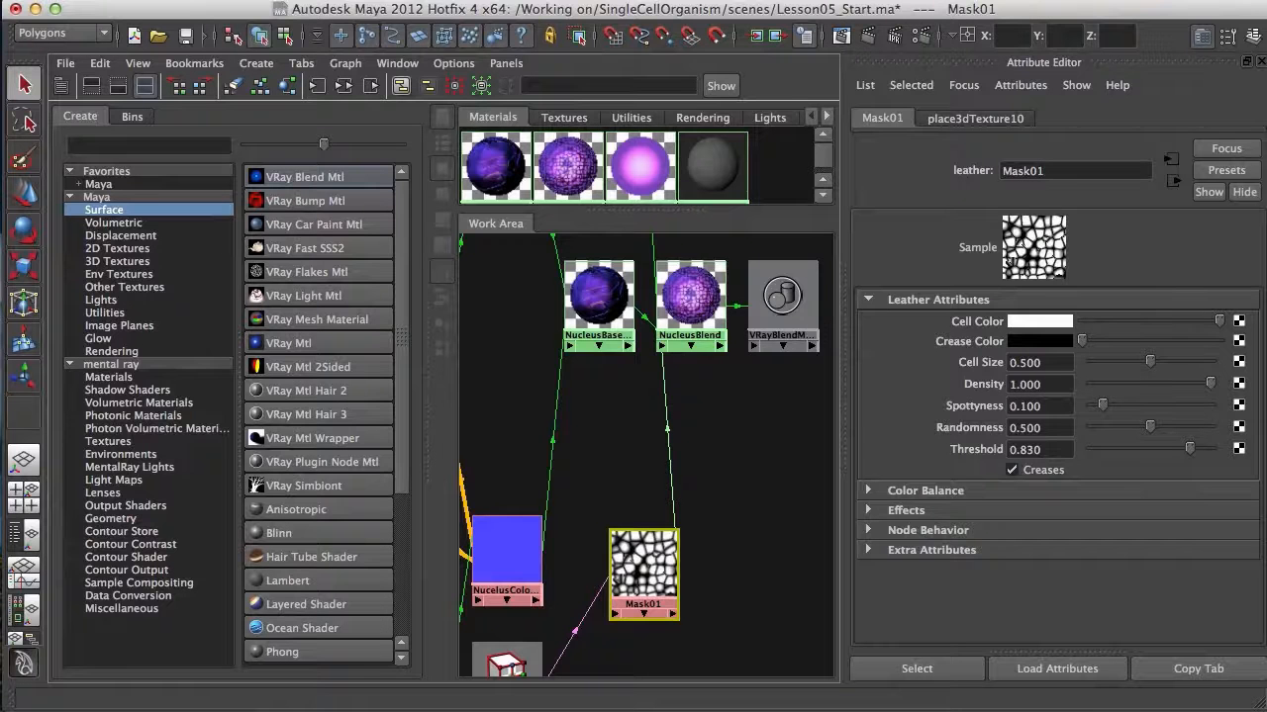
left_click(1259, 556)
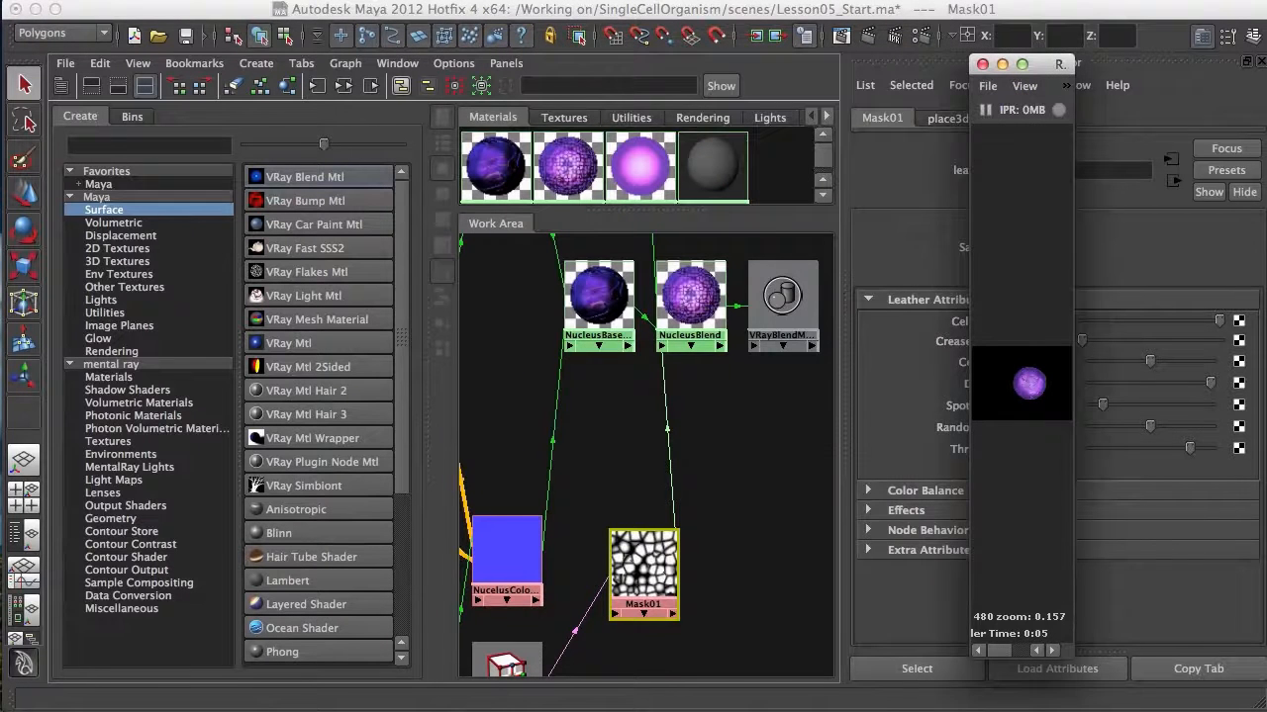
left_click_drag(1073, 657, 1266, 474)
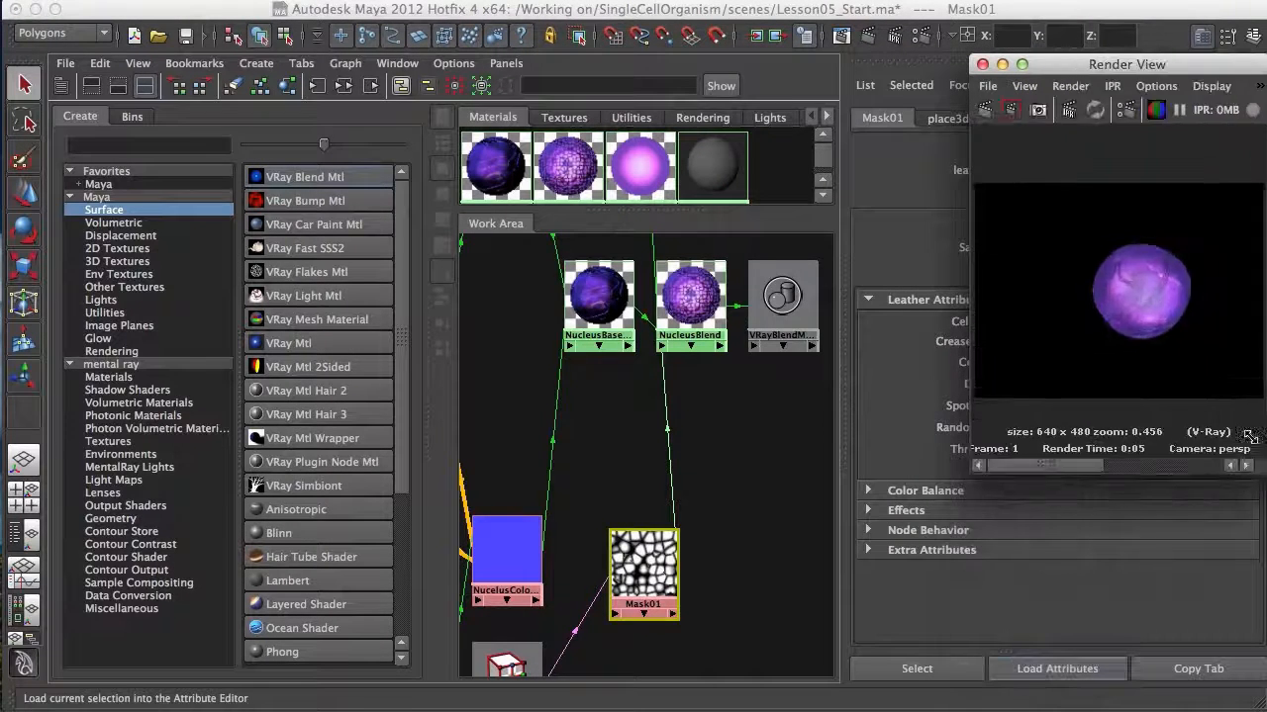
left_click(982, 65)
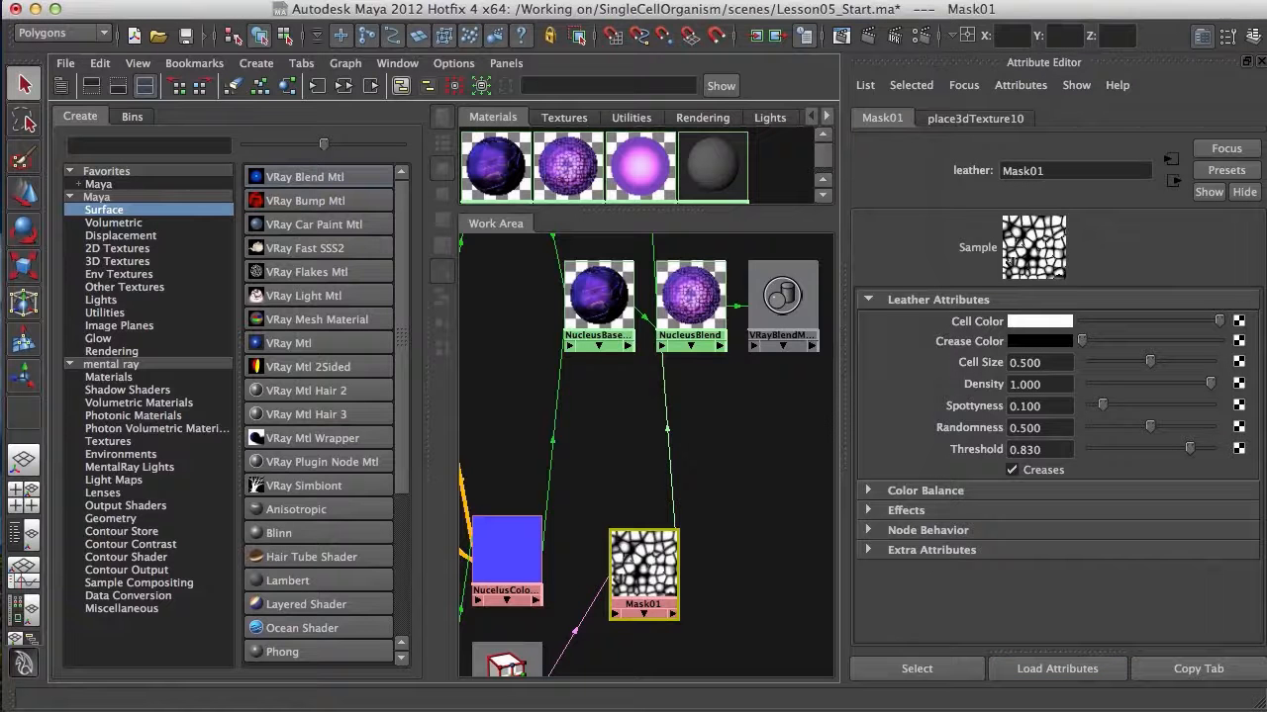
Set the Cell Size of Mask01 to 0.388 and Density to 0.190, and inspect the NucleusBlend swatch up close.
left_click(1056, 363)
left_click_drag(1145, 363, 1112, 389)
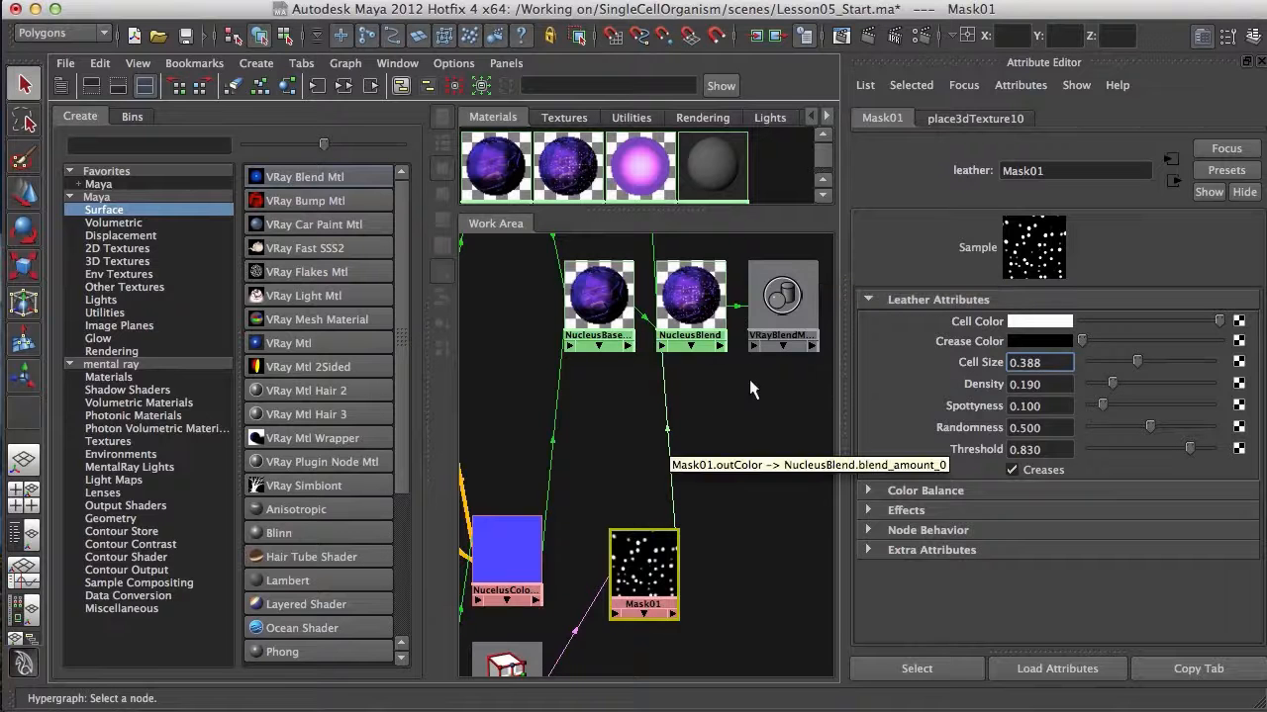
left_click(717, 350)
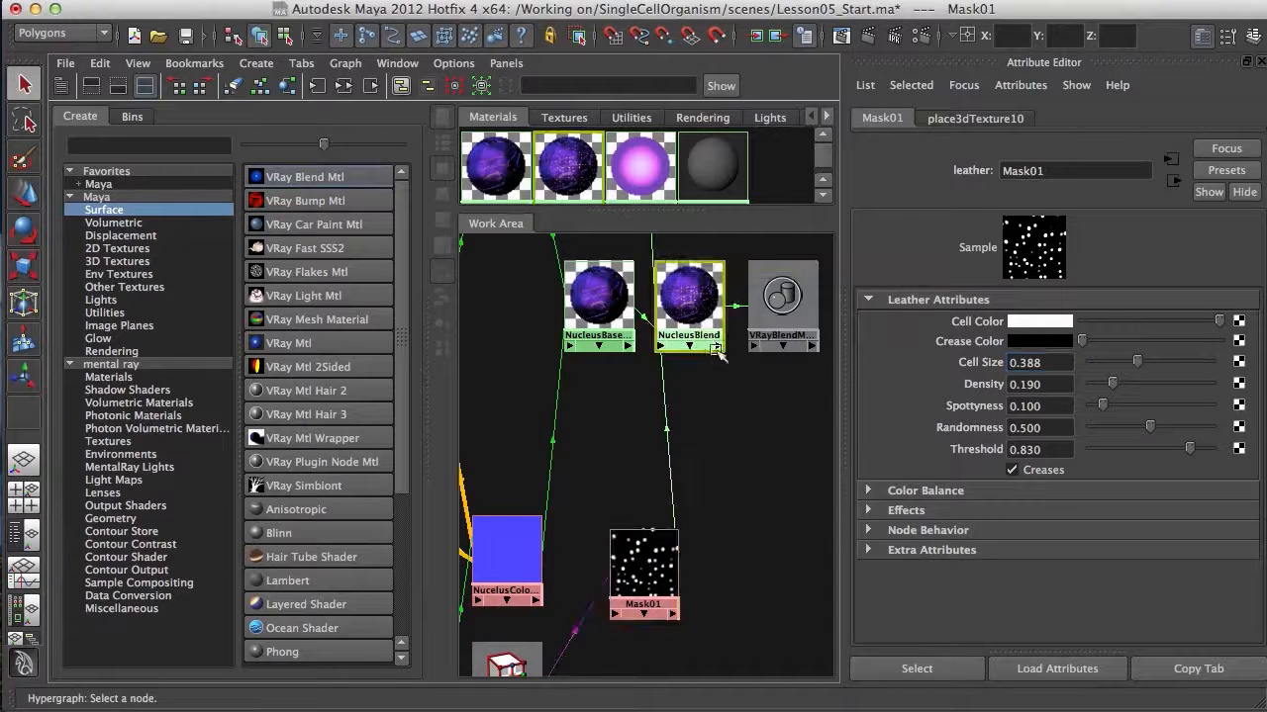
key("f")
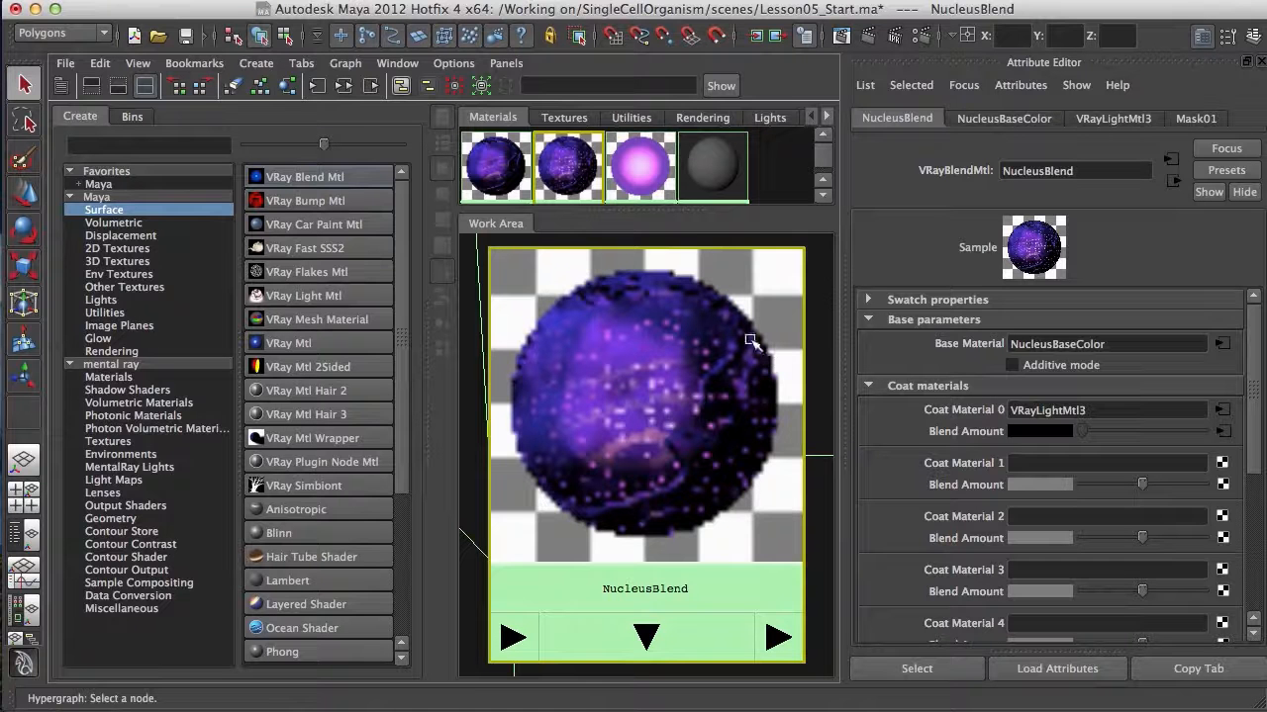
Move the Mask01 node directly below VRayLightMtl3 in the shader network and check the light material's attributes.
middle_click_drag(617, 576, 656, 475, "alt")
scroll(653, 465, "down", 5)
middle_click_drag(653, 624, 760, 357, "alt")
left_click(694, 521)
scroll(681, 436, "down", 5)
middle_click_drag(680, 436, 730, 393, "alt")
middle_click_drag(676, 537, 583, 627, "alt")
middle_click_drag(677, 419, 677, 640, "alt")
middle_click_drag(624, 389, 639, 588, "alt")
left_click(623, 354)
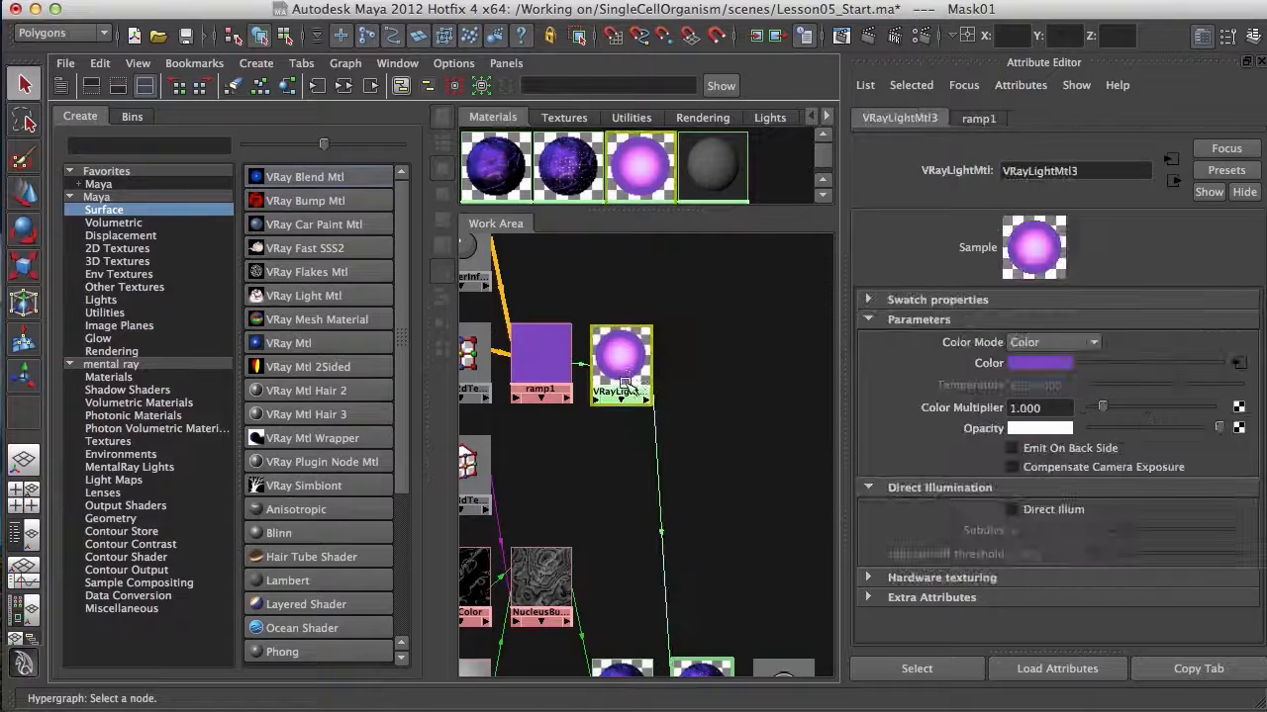
middle_click_drag(684, 535, 683, 359, "alt")
key("a")
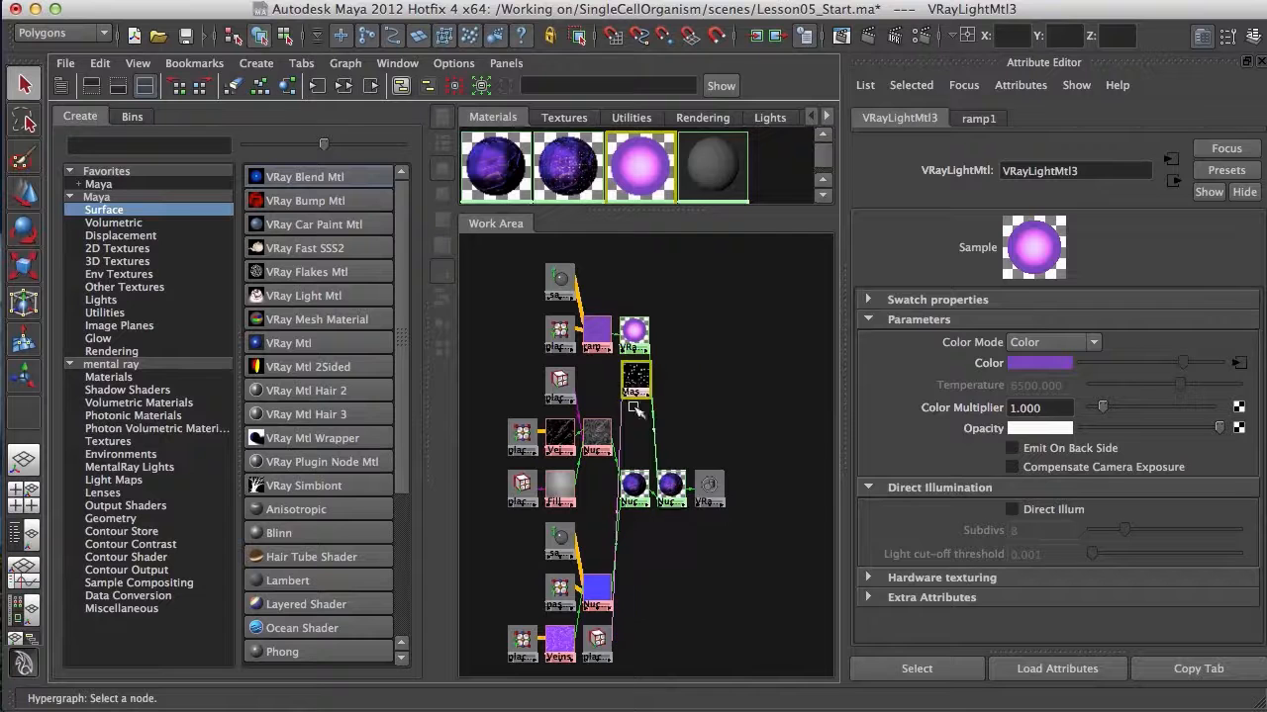
Move the place3dTexture10 node of Mask01 up beside the light material and mask nodes.
left_click_drag(595, 643, 693, 337)
right_click_drag(667, 413, 906, 669, "alt")
middle_click_drag(612, 470, 610, 584, "alt")
middle_click_drag(594, 445, 499, 353, "alt")
middle_click_drag(656, 396, 656, 618, "alt")
right_click_drag(655, 618, 540, 382, "alt")
middle_click_drag(596, 291, 628, 411, "alt")
Align Mask01 under VRayLightMtl3 and set its Density to 0.174, Randomness to 0.893 and Threshold to 0.760.
left_click_drag(649, 454, 639, 464)
middle_click_drag(691, 414, 687, 462, "alt")
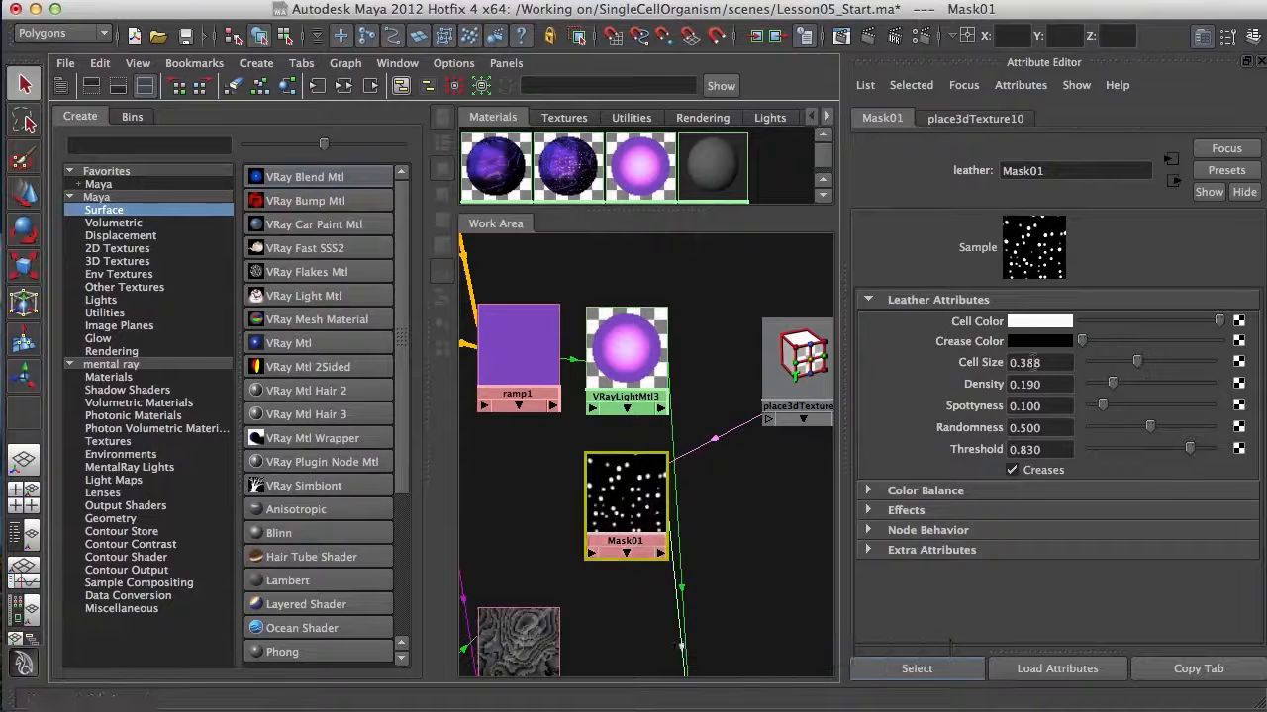
left_click_drag(1115, 391, 1110, 390)
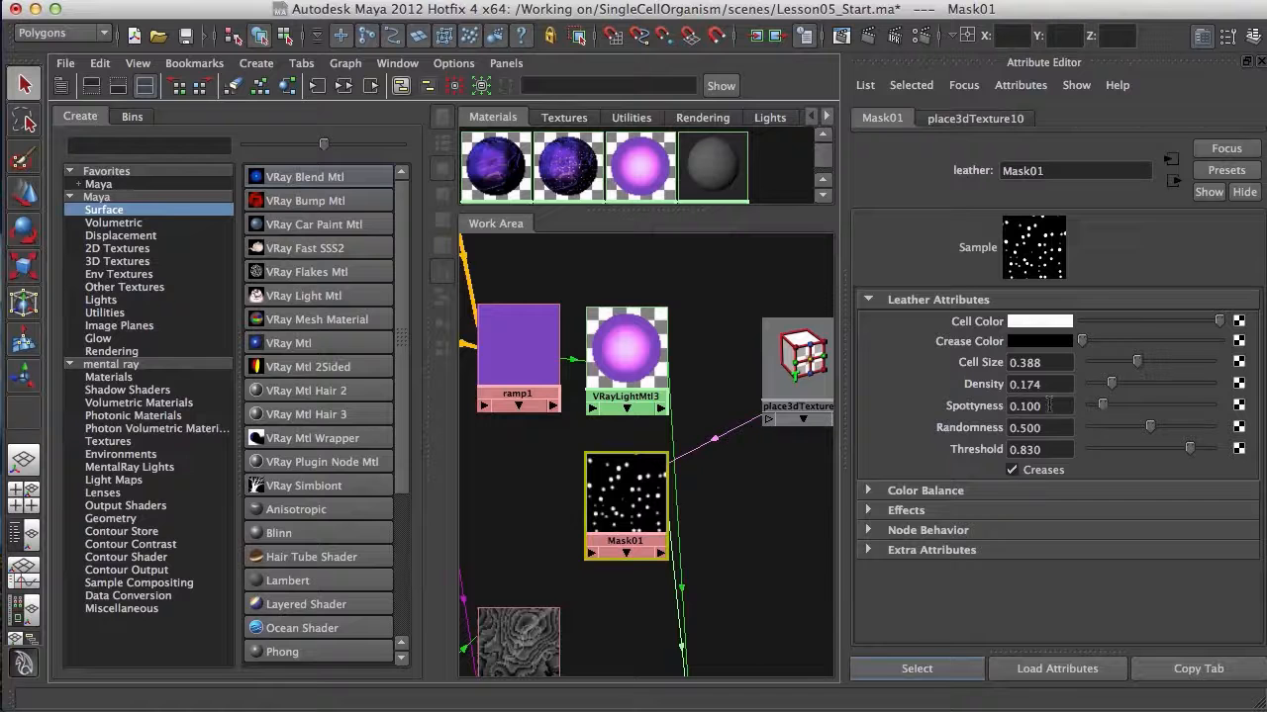
left_click_drag(1155, 432, 1178, 447)
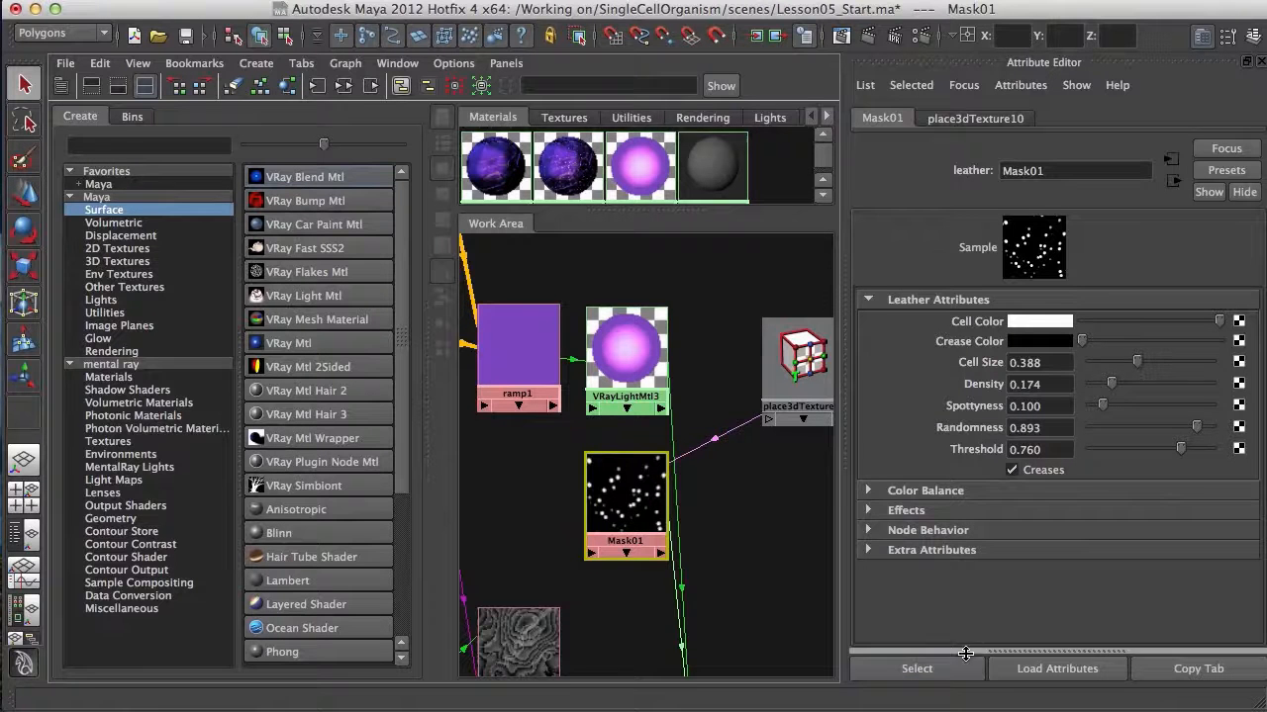
Rerender the nucleus in an enlarged Render View and examine the masked glow spots on its surface.
left_click(841, 36)
left_click_drag(699, 462, 1136, 641)
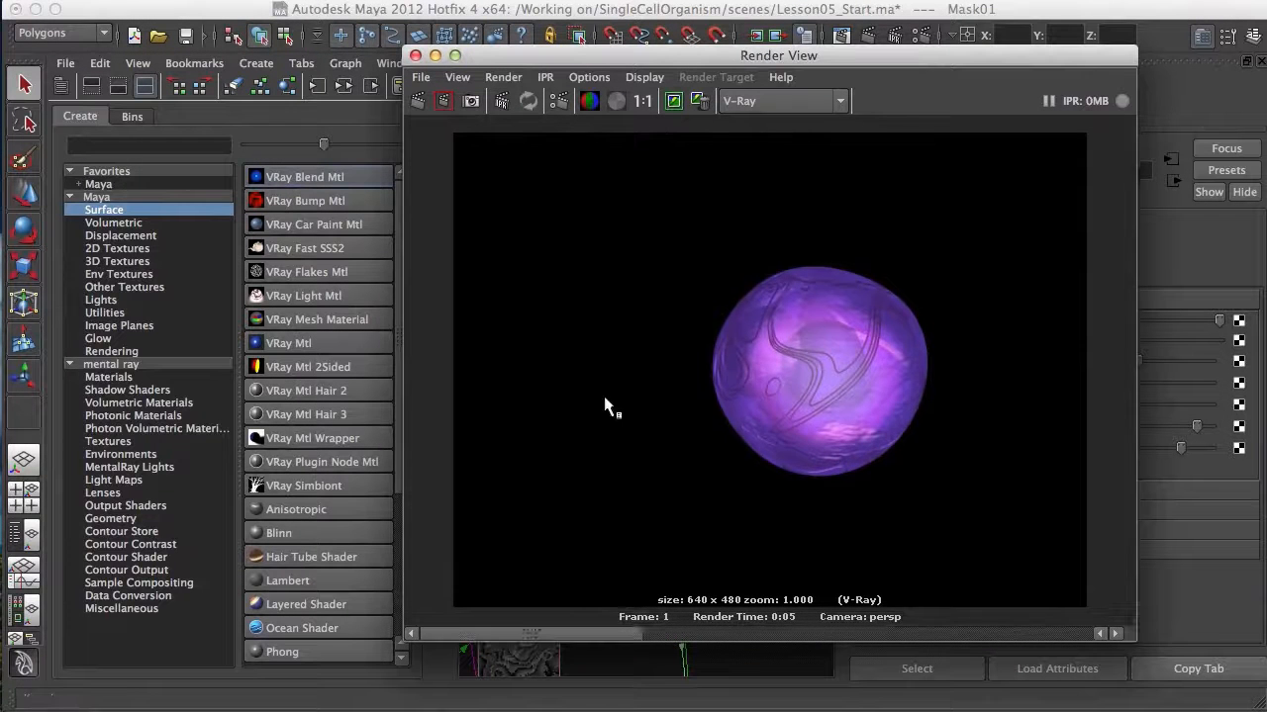
left_click(420, 103)
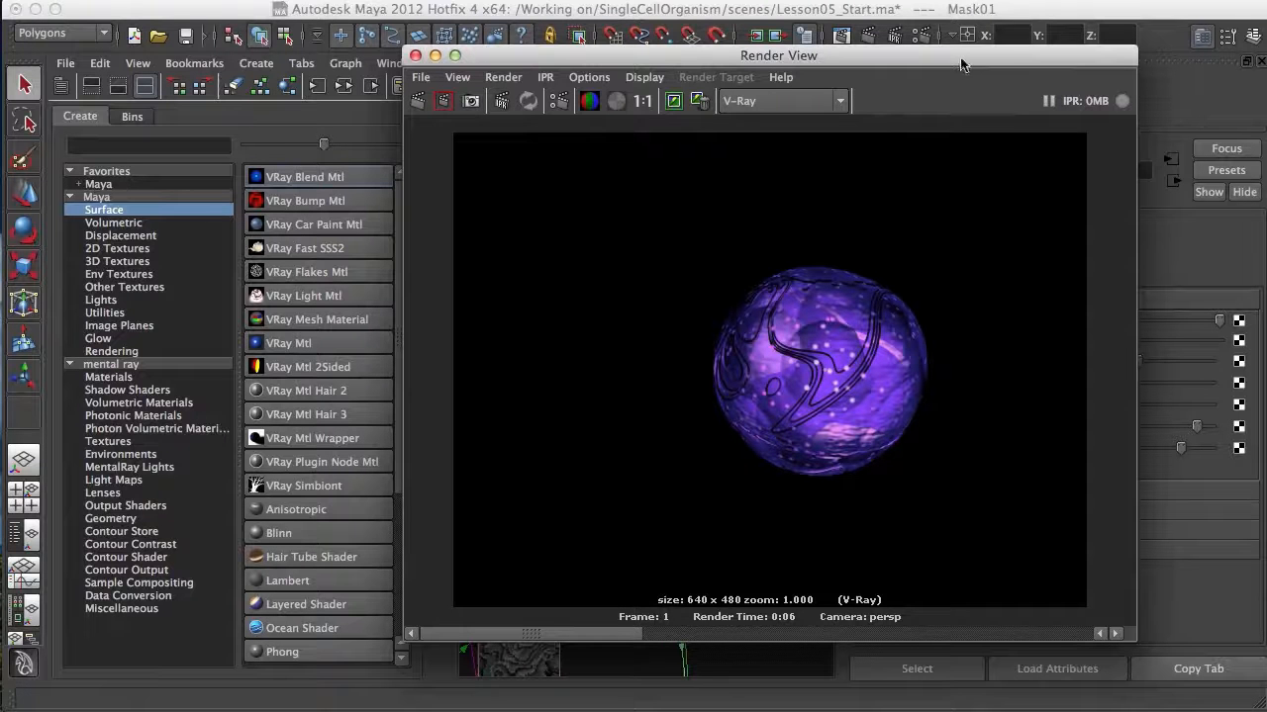
left_click(414, 55)
Try bright green as the colour of the ramp1 entry at position 1.000.
left_click(629, 368)
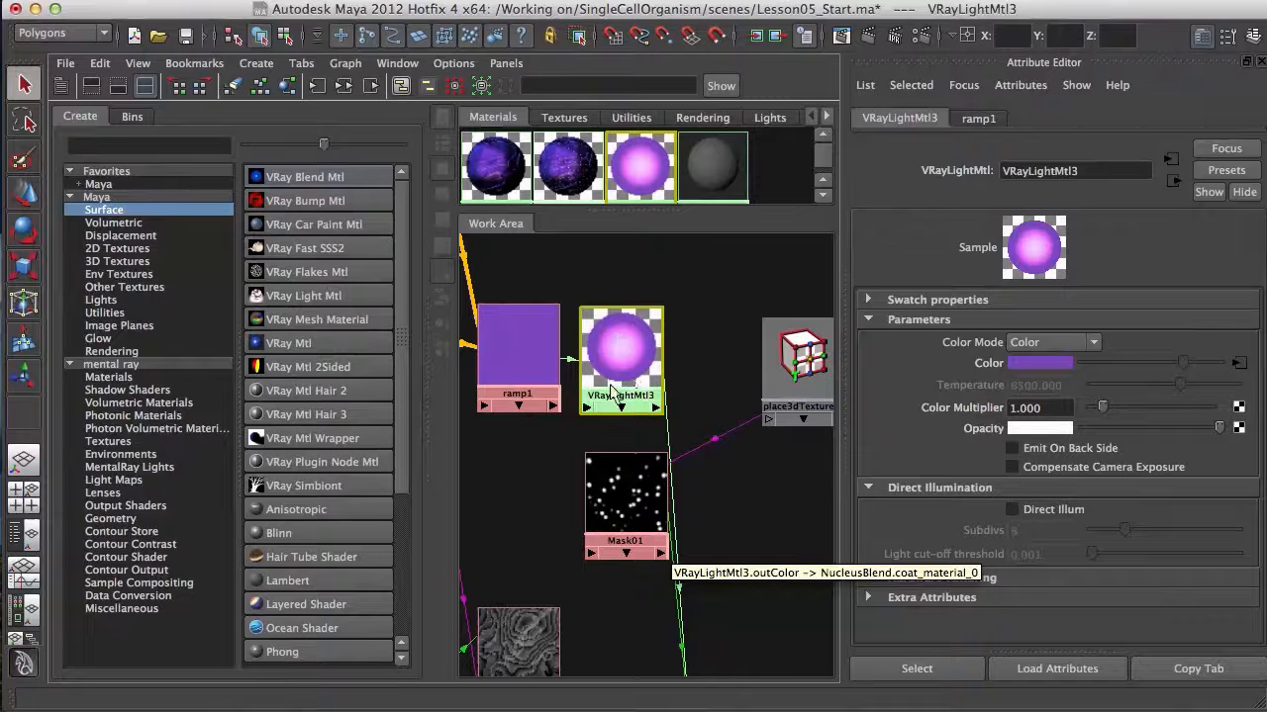
left_click(544, 374)
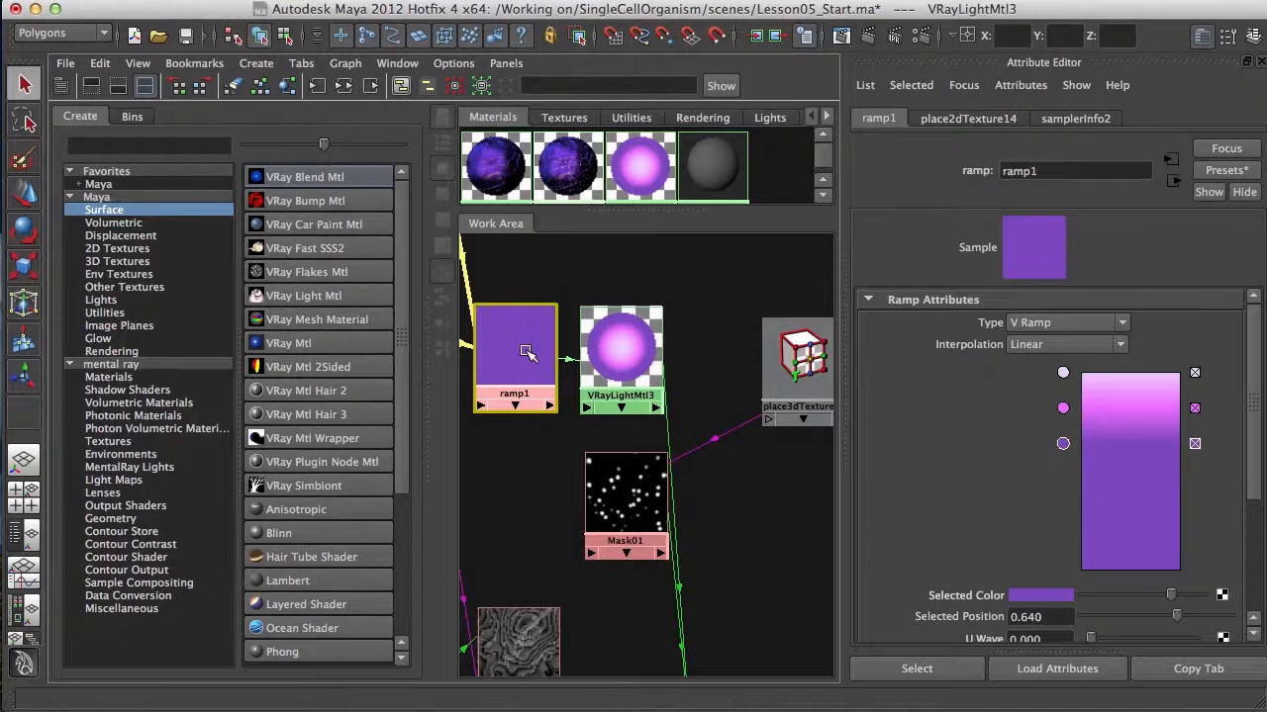
left_click(1063, 372)
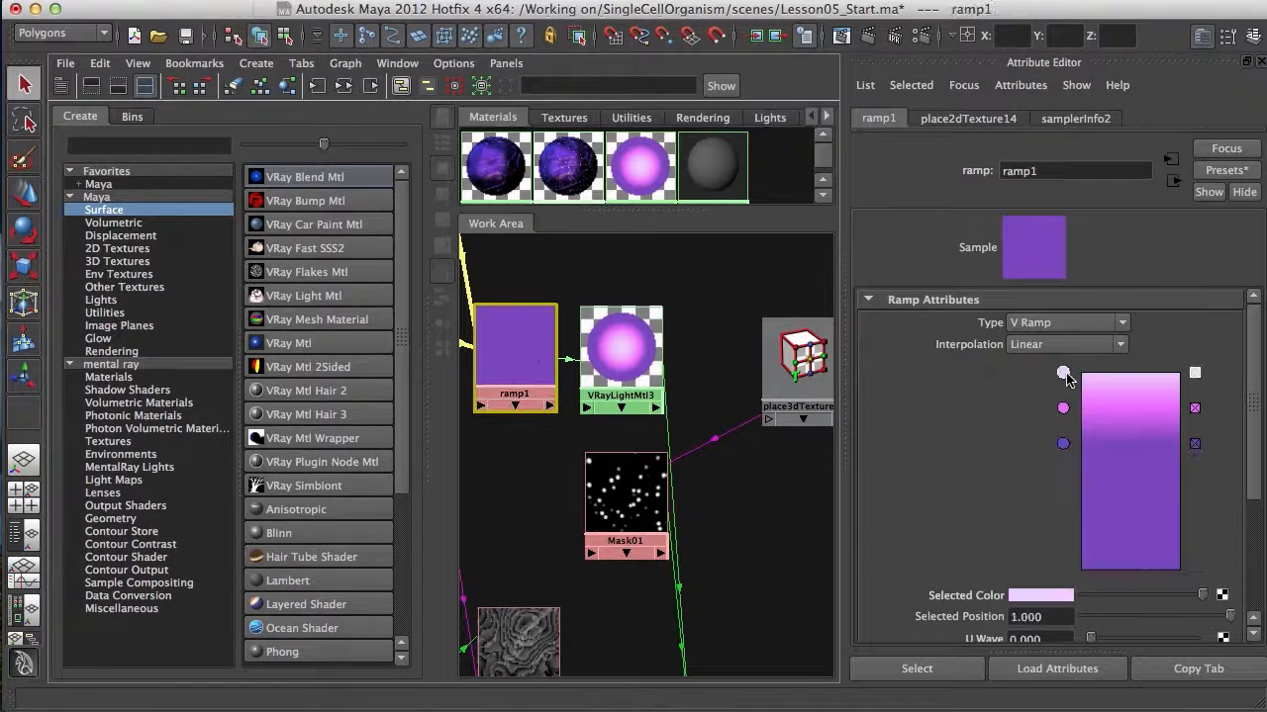
left_click(1044, 597)
left_click(1071, 556)
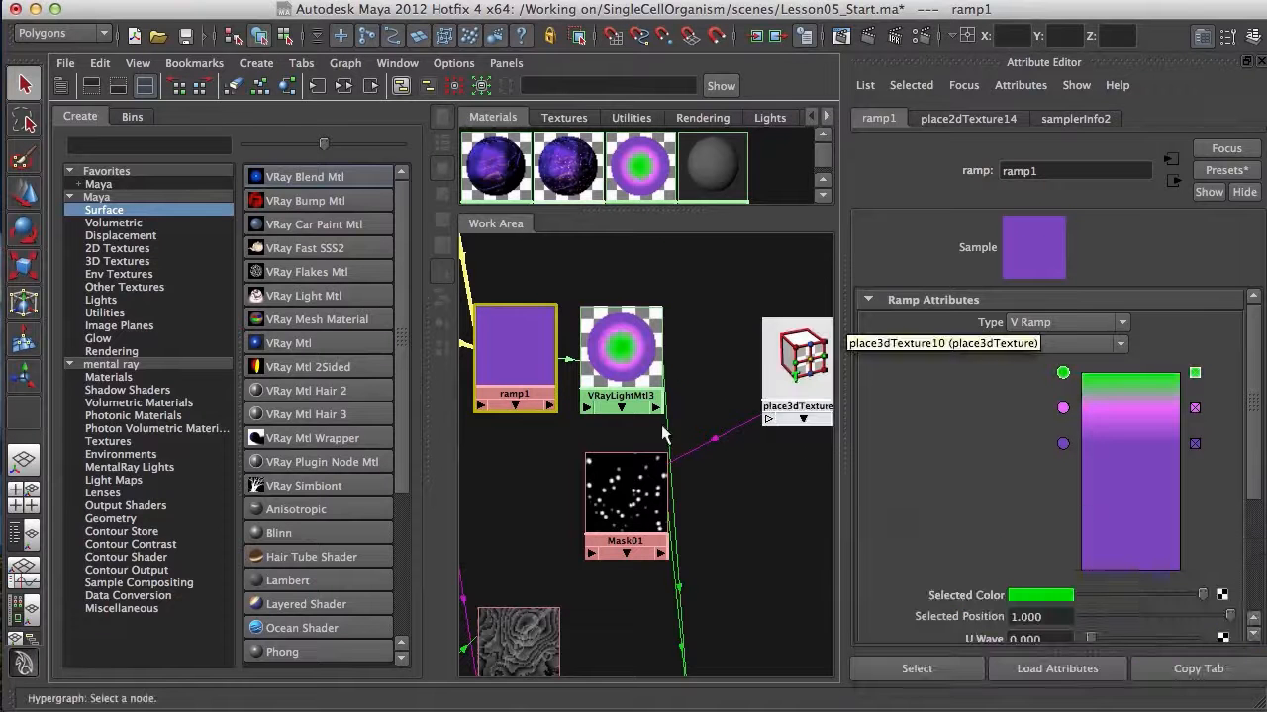
Rerender the nucleus with the green ramp colour and examine where the facing-ratio spots appear.
left_click(839, 38)
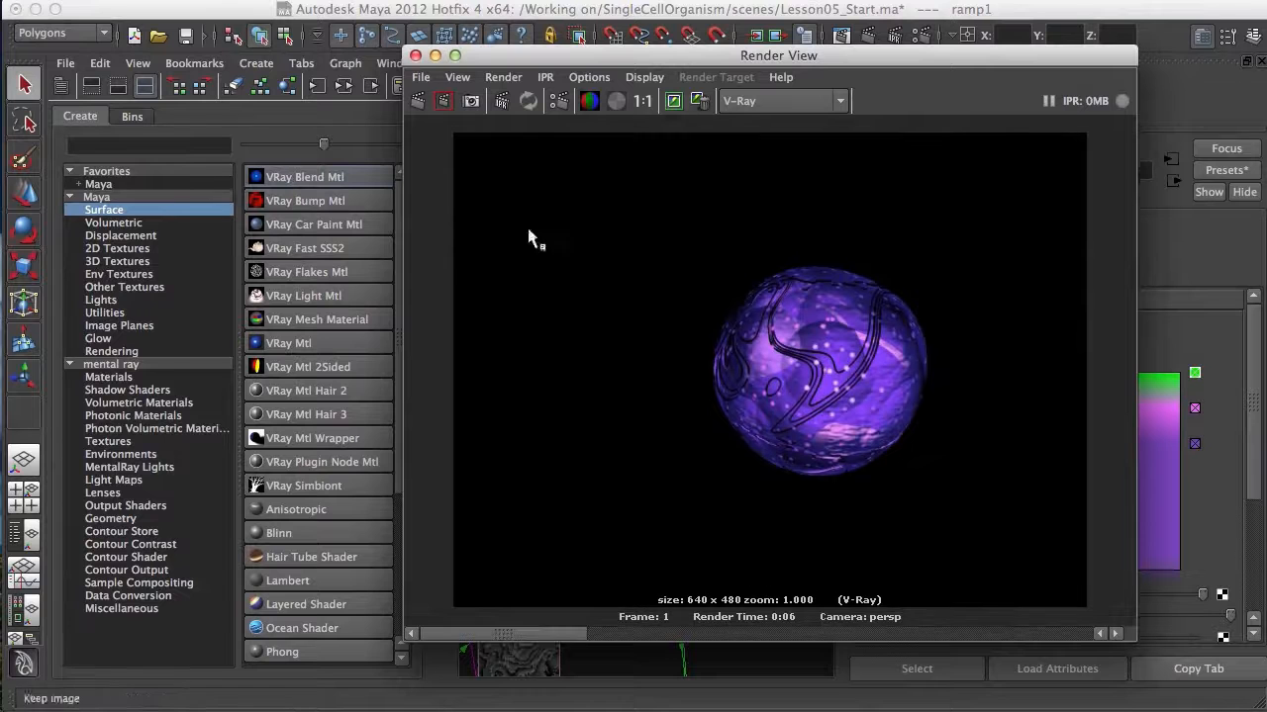
left_click(417, 100)
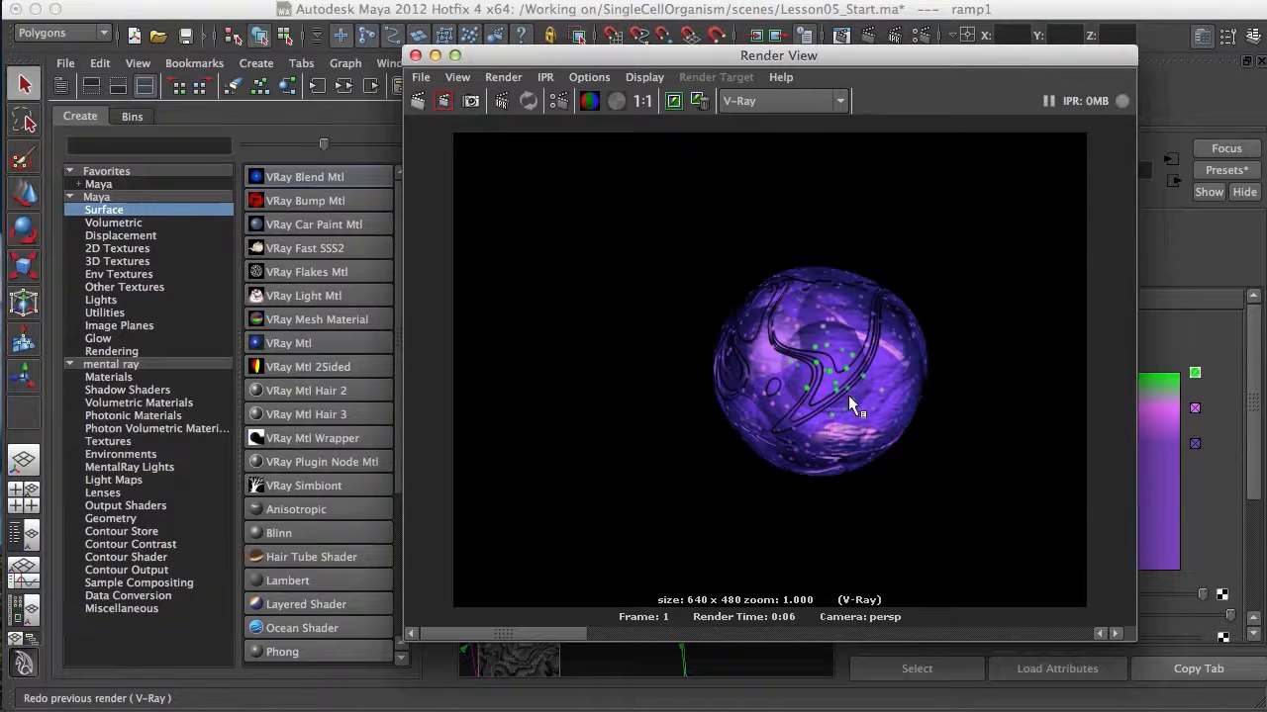
left_click_drag(425, 55, 222, 57)
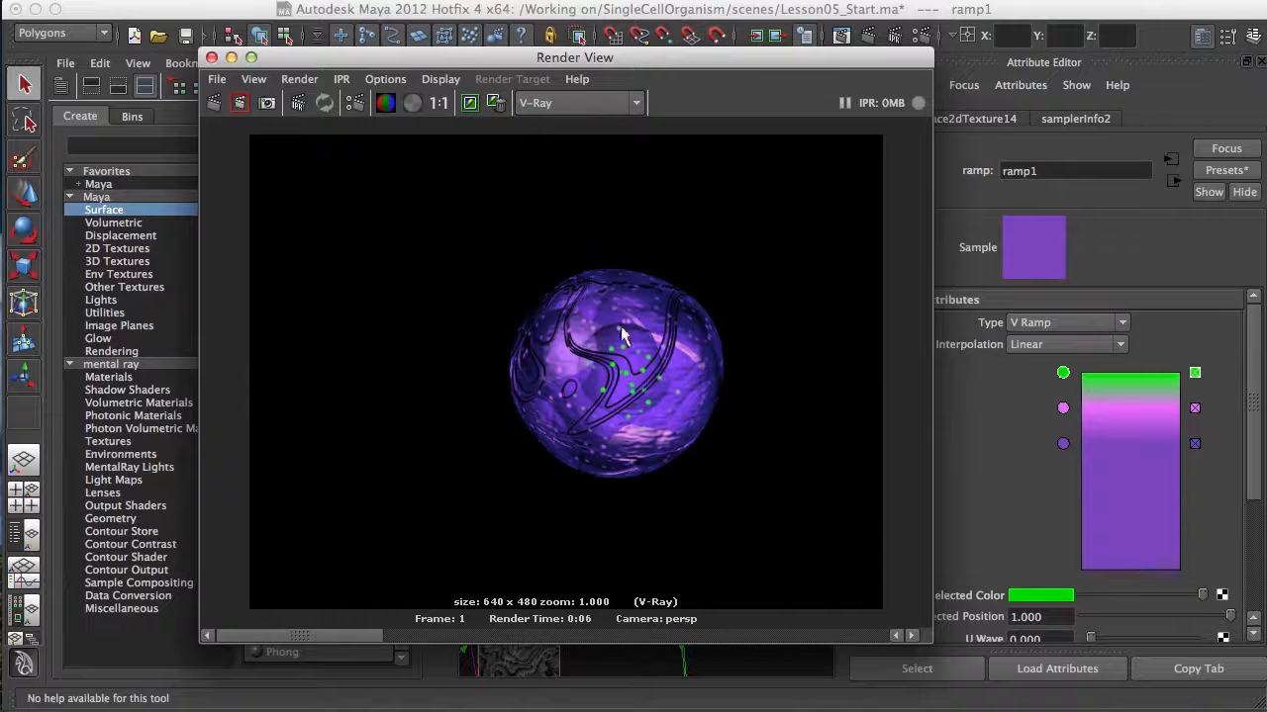
Restore the pale lilac colour of the ramp1 entry at position 1.000 from the colour history.
left_click(212, 57)
left_click(1064, 595)
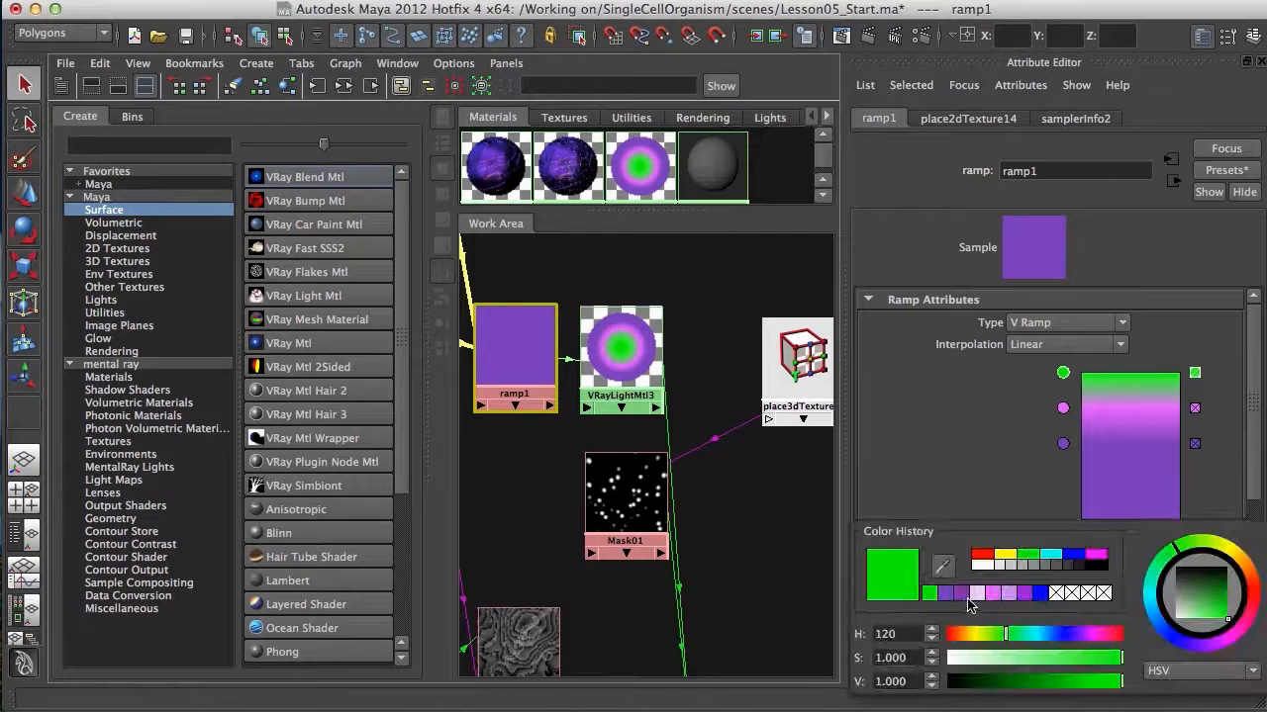
left_click(990, 595)
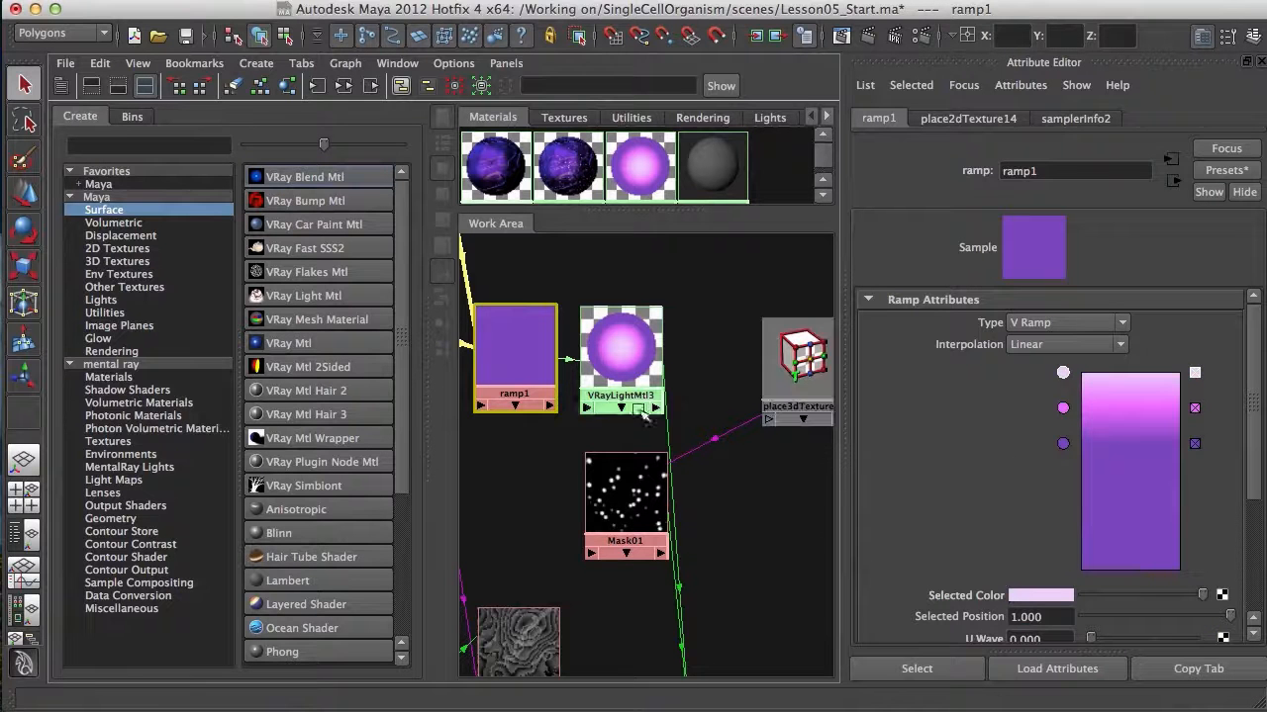
Set the Color Multiplier of VRayLightMtl3 to 1.5.
left_click(779, 516)
middle_click_drag(633, 457, 631, 485, "alt")
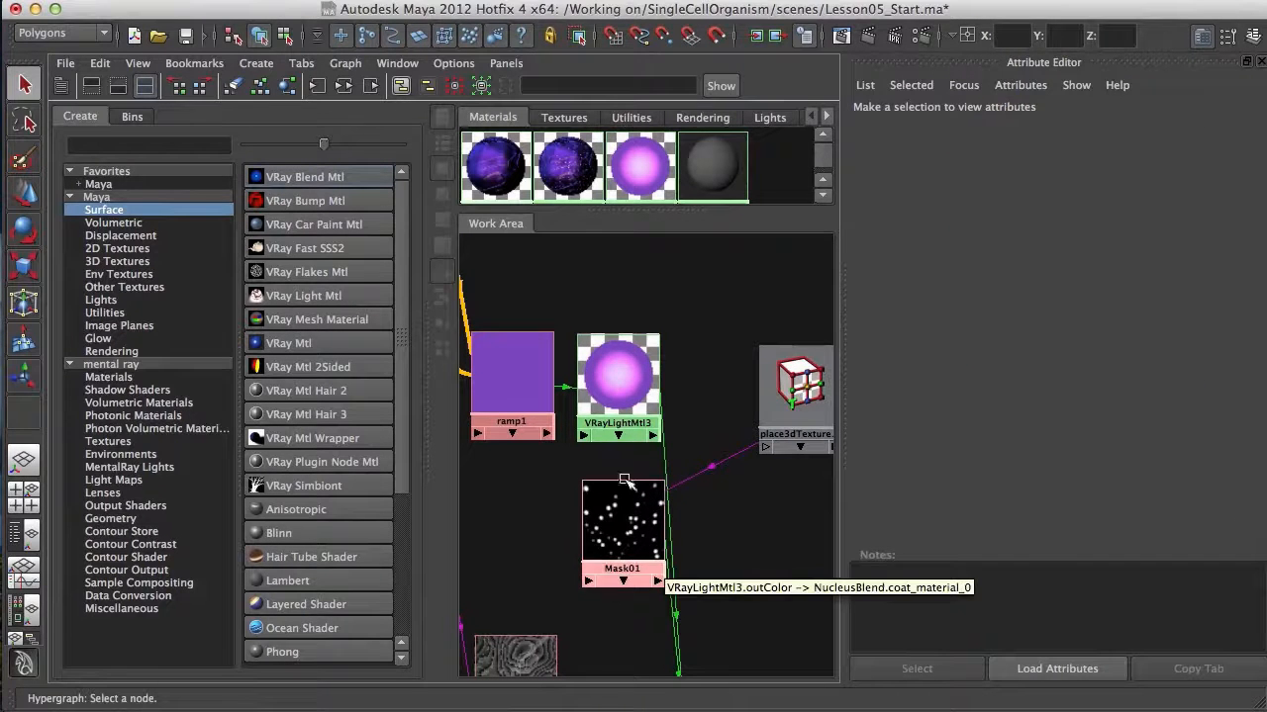
left_click(841, 38)
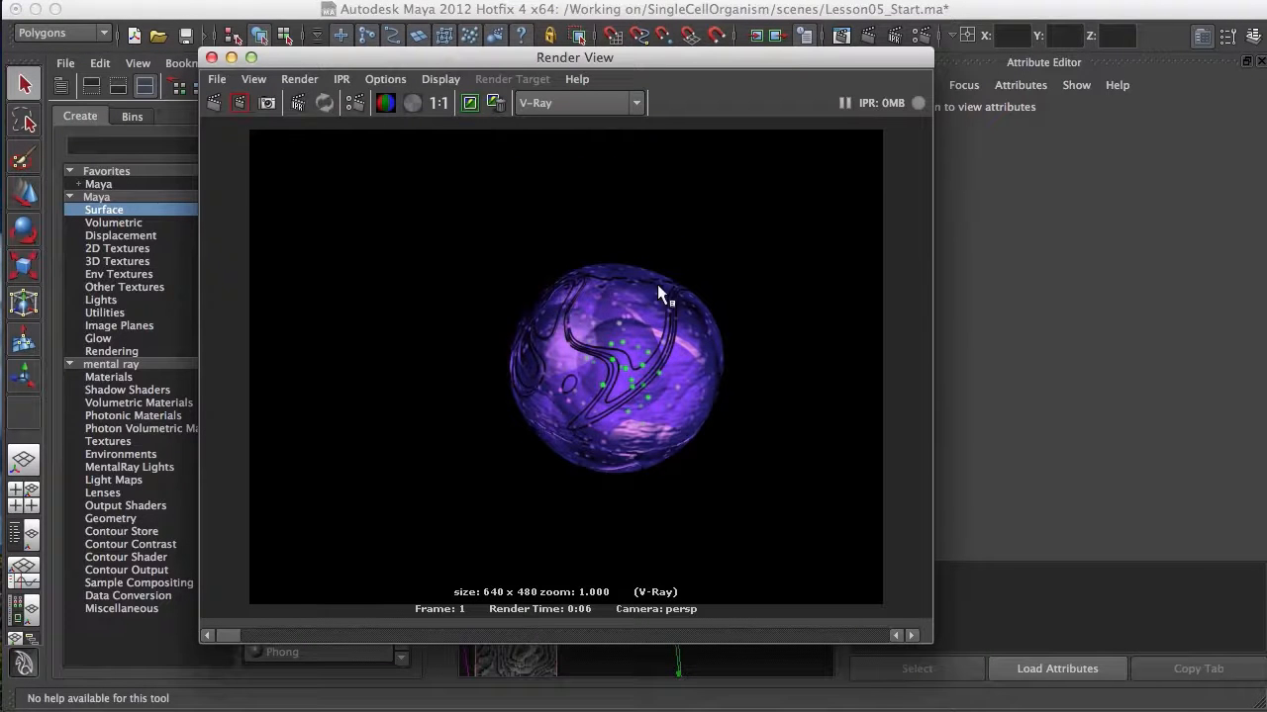
left_click(211, 57)
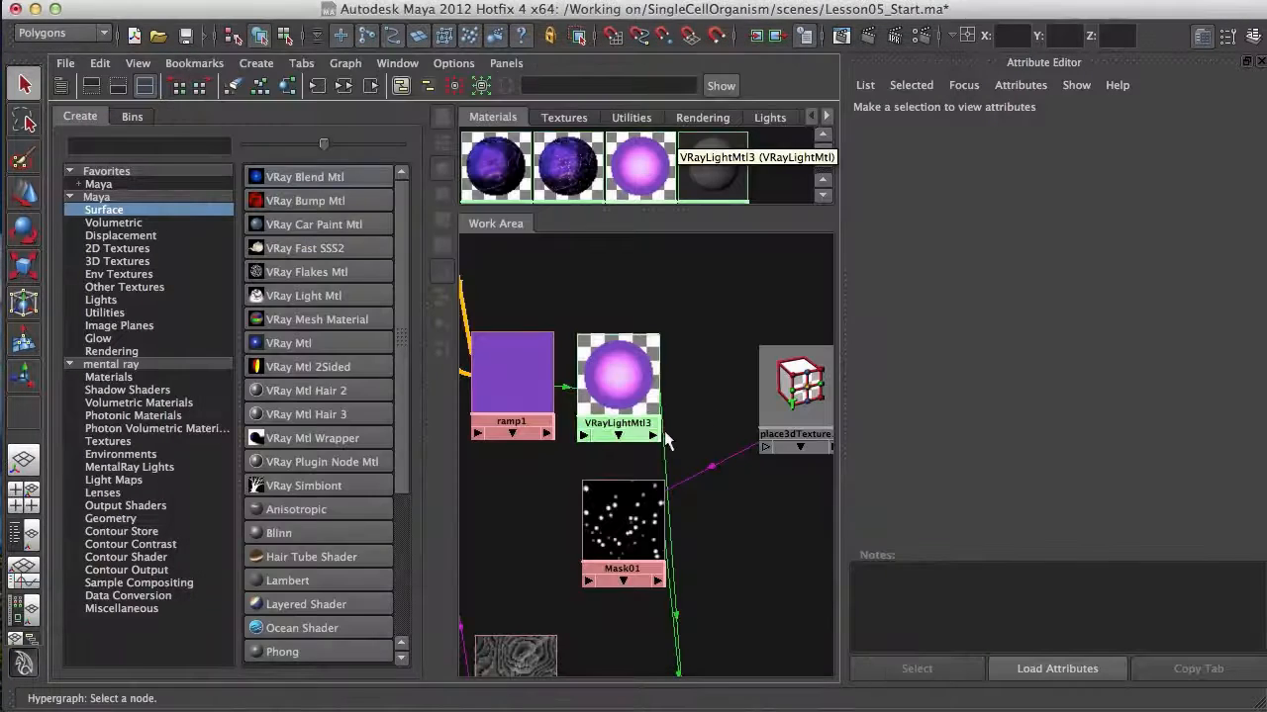
left_click(664, 505)
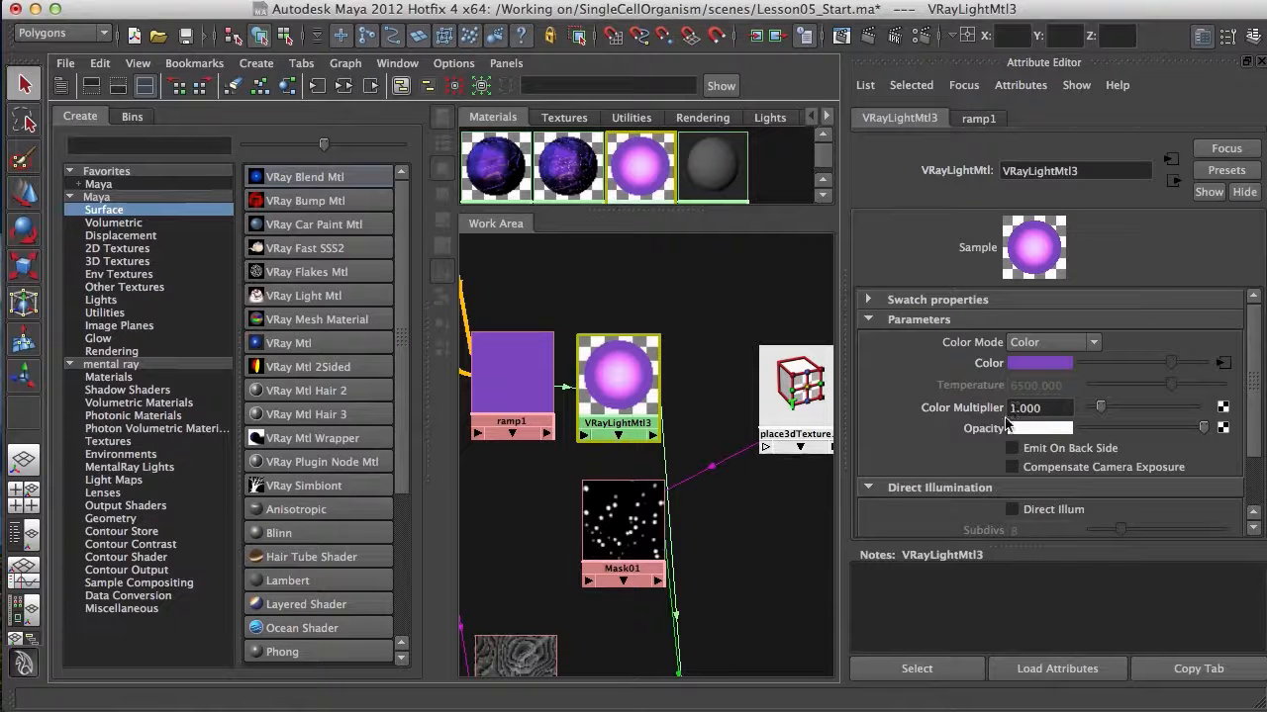
left_click_drag(1057, 407, 952, 403)
type("1.5")
key("Return")
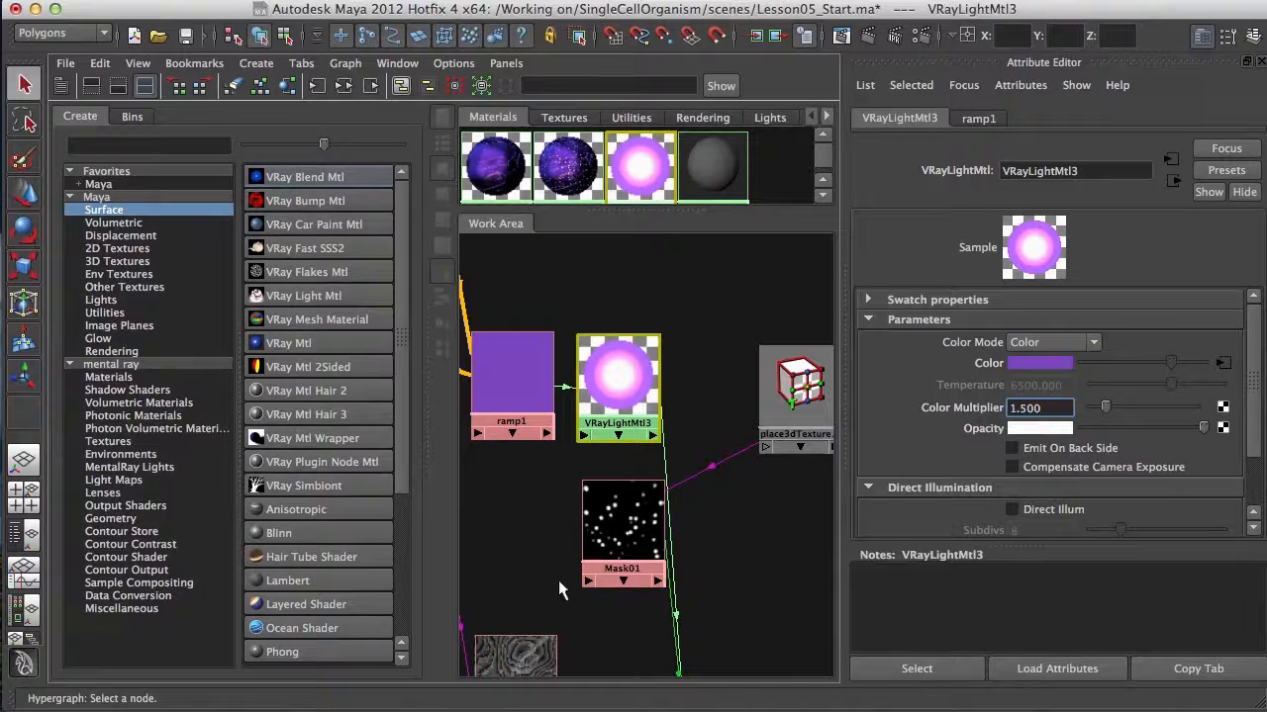
Rerender the nucleus, keep the image and compare the brightness of its glow spots with the stored renders.
left_click(840, 37)
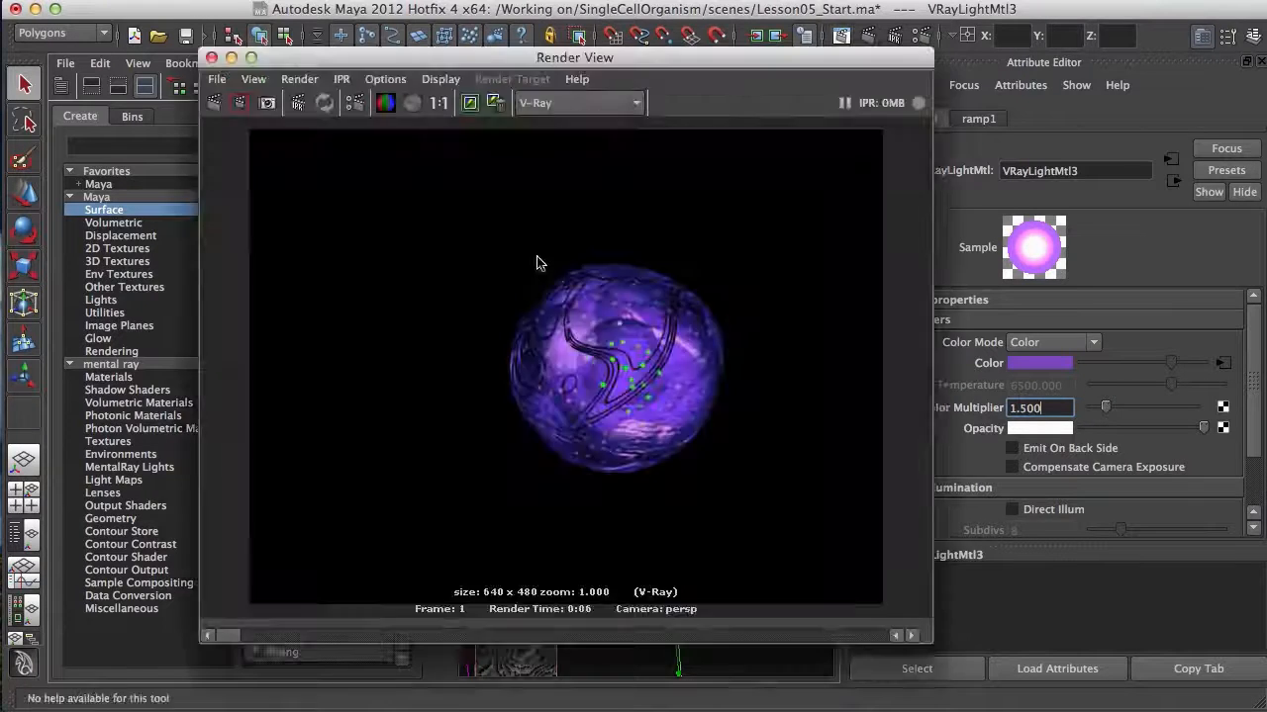
left_click(240, 102)
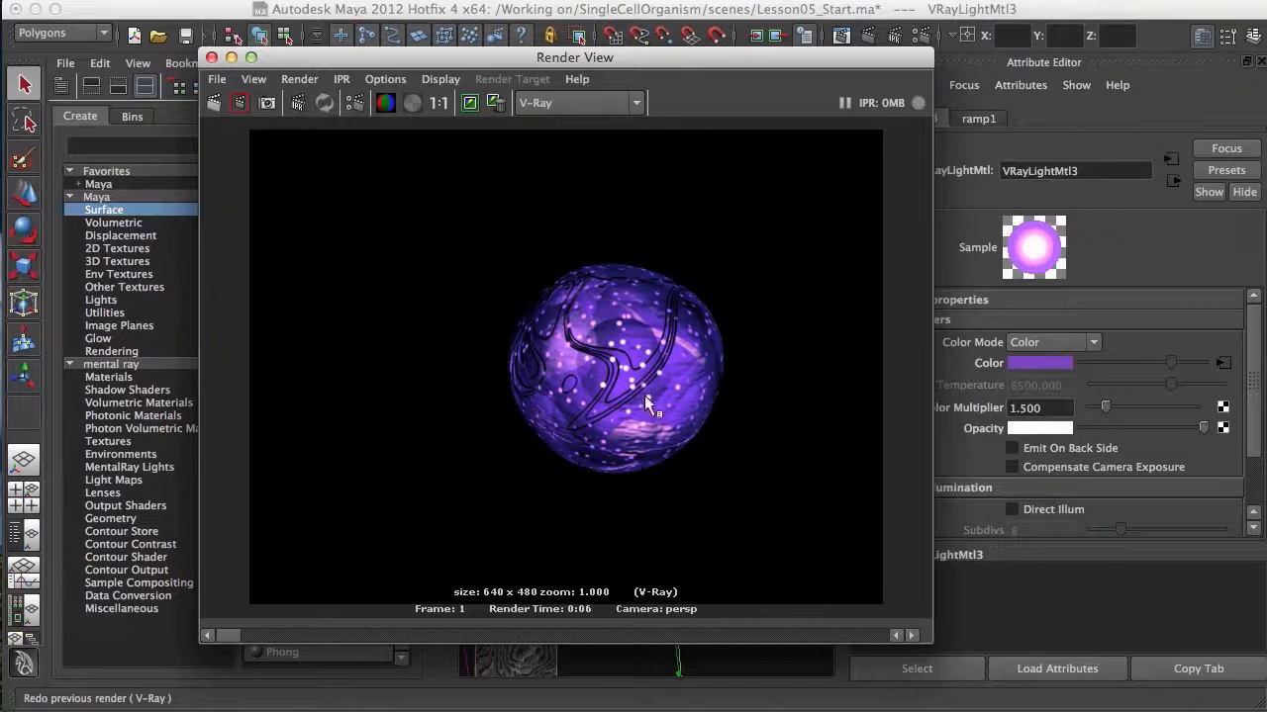
left_click(473, 103)
left_click_drag(303, 638, 416, 639)
left_click_drag(508, 633, 460, 618)
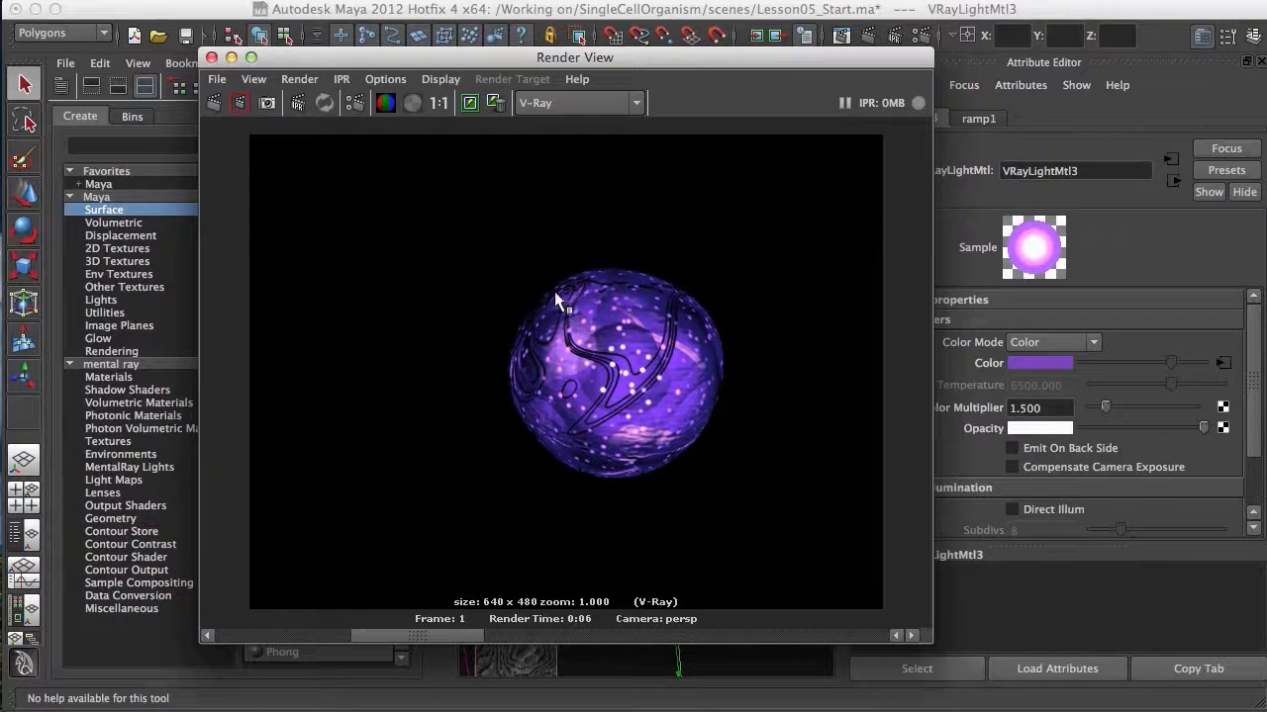
left_click_drag(458, 634, 327, 633)
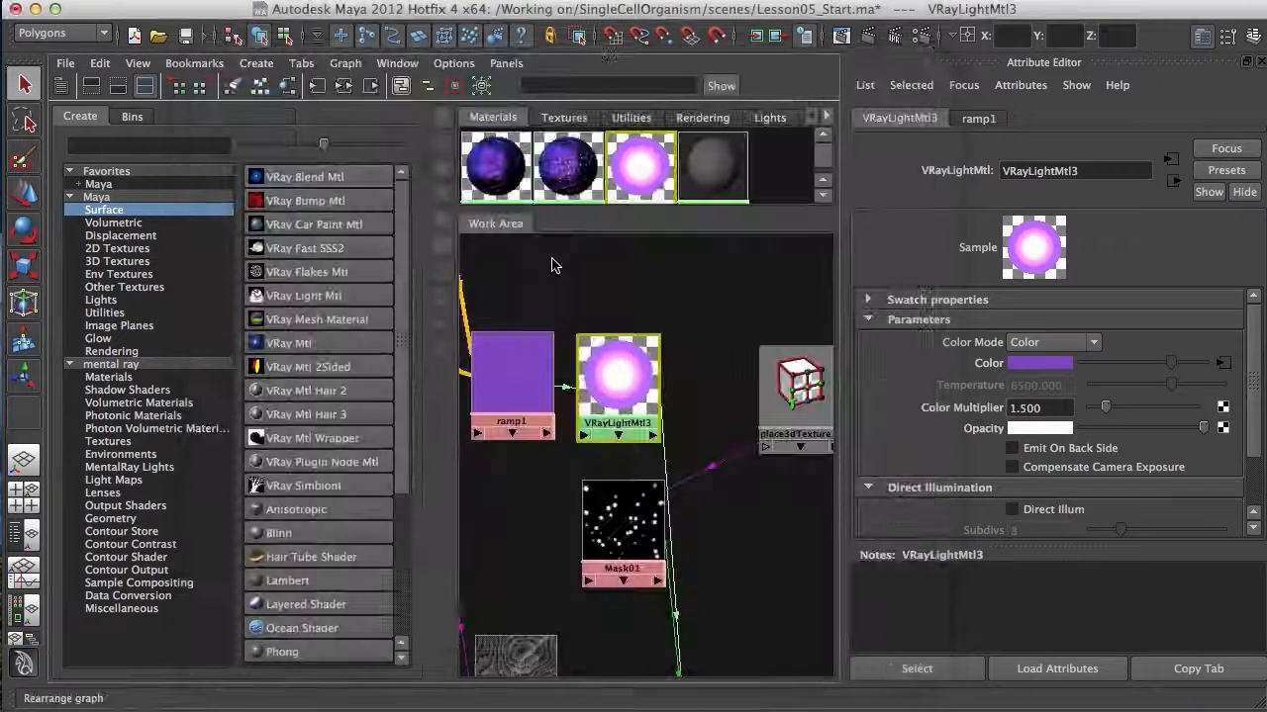
left_click(210, 56)
Assign VRayLightMtl3 as Coat Material 1 of the NucleusBlend material as well.
scroll(722, 481, "down", 5)
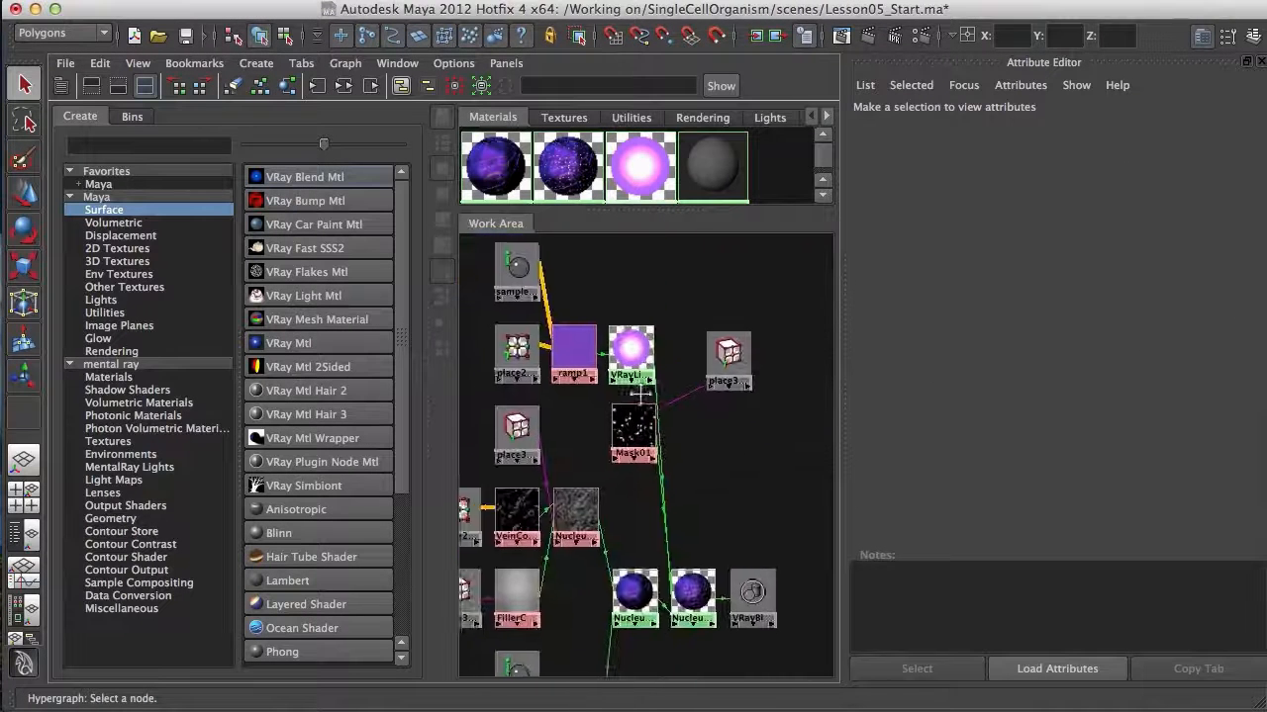
left_click(619, 334)
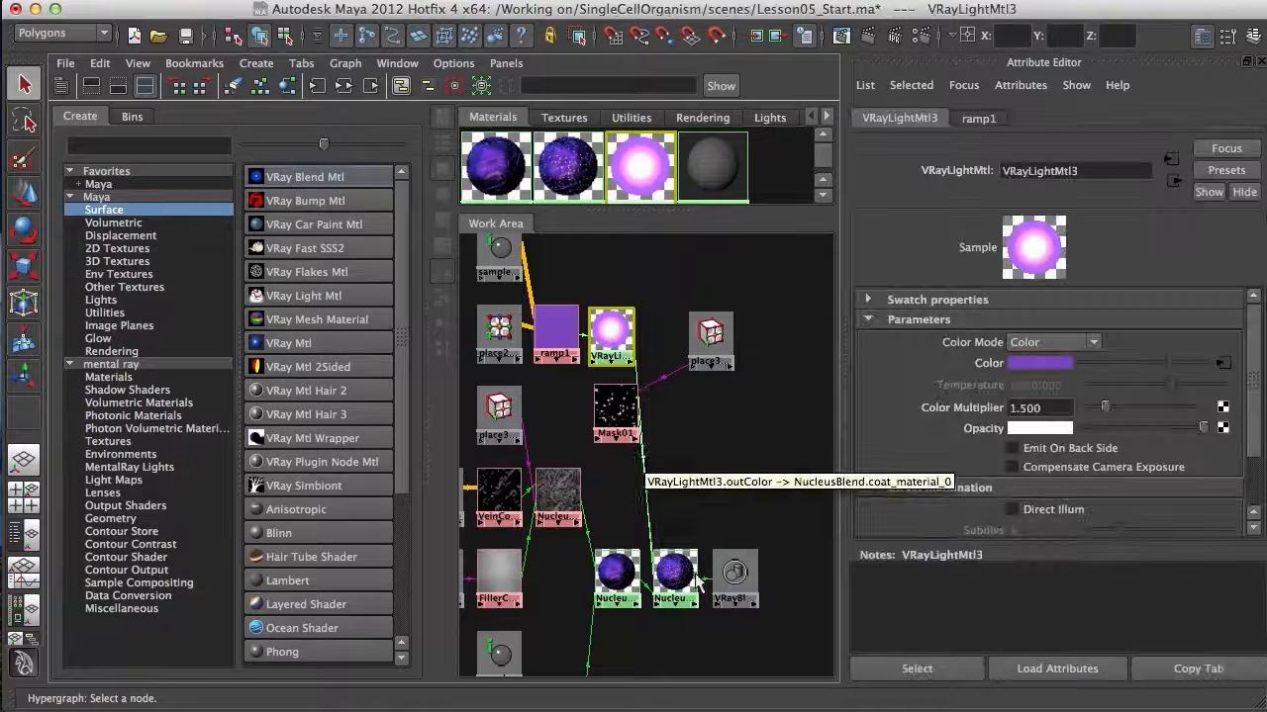
left_click(689, 604)
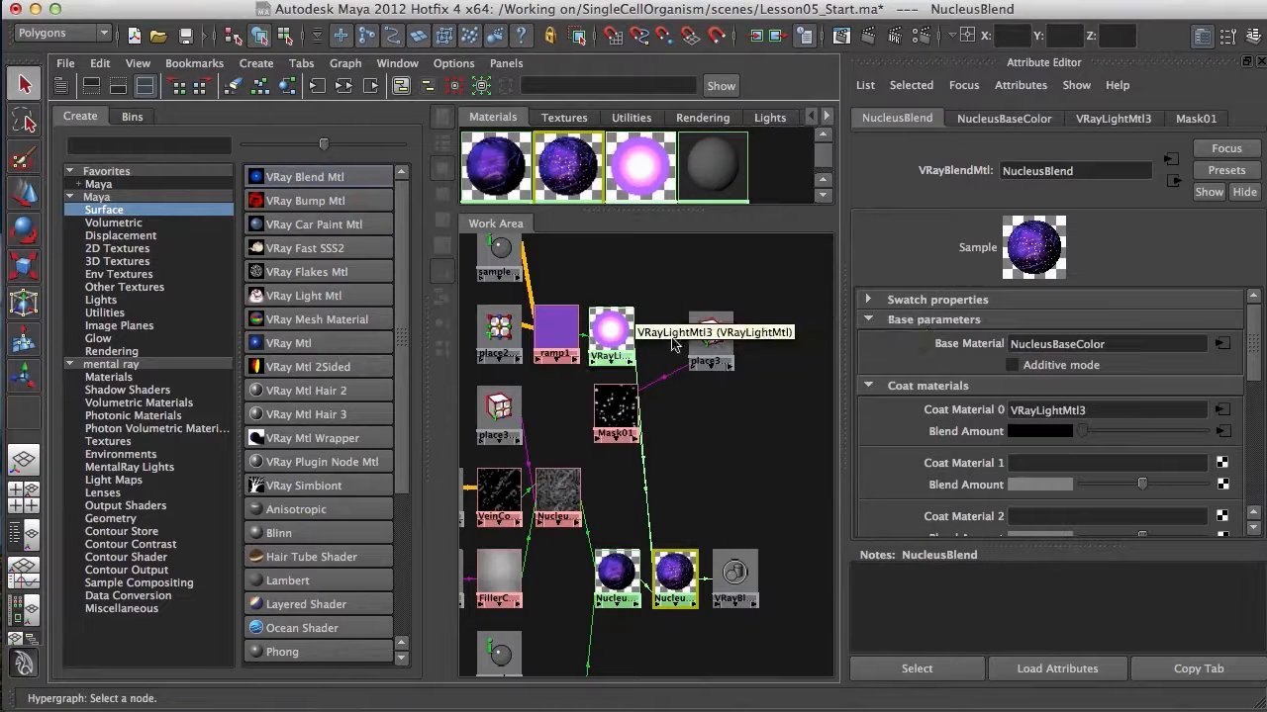
left_click_drag(1049, 597, 1050, 650)
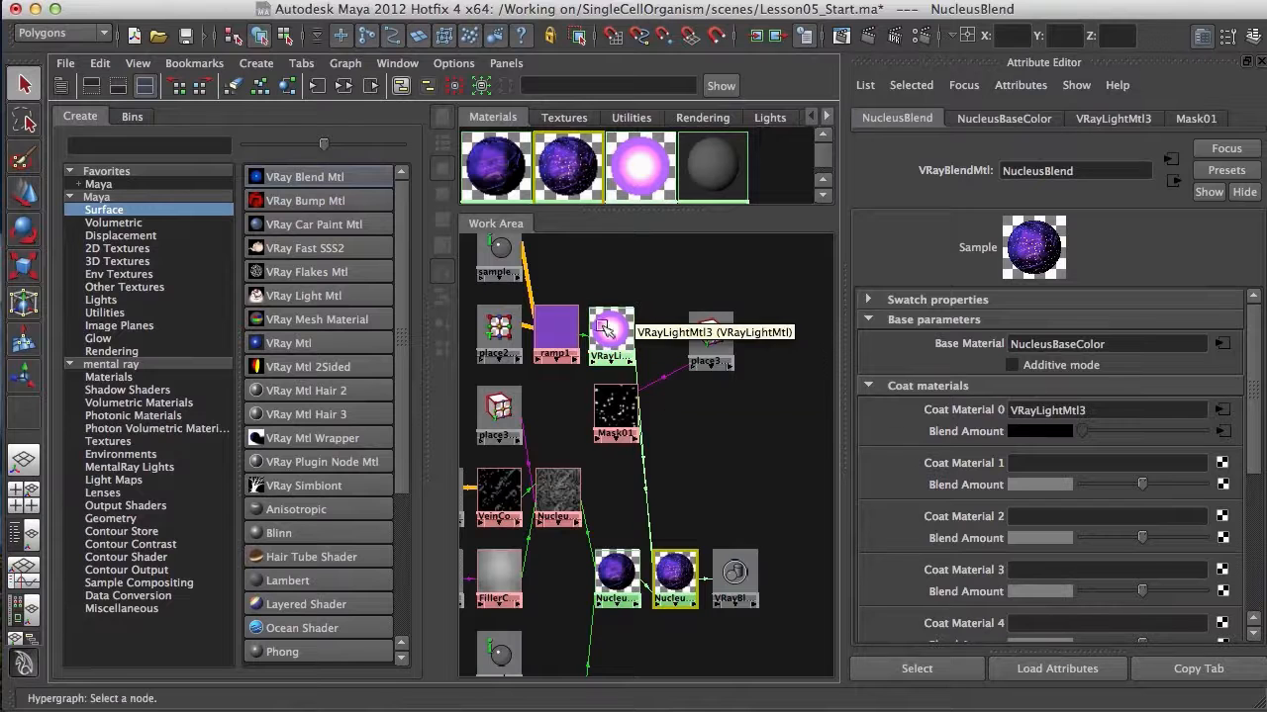
middle_click_drag(623, 341, 958, 465)
mouse_move(734, 440)
middle_mouse_down("alt")
mouse_move(684, 462)
mouse_move(739, 421)
middle_mouse_up("alt")
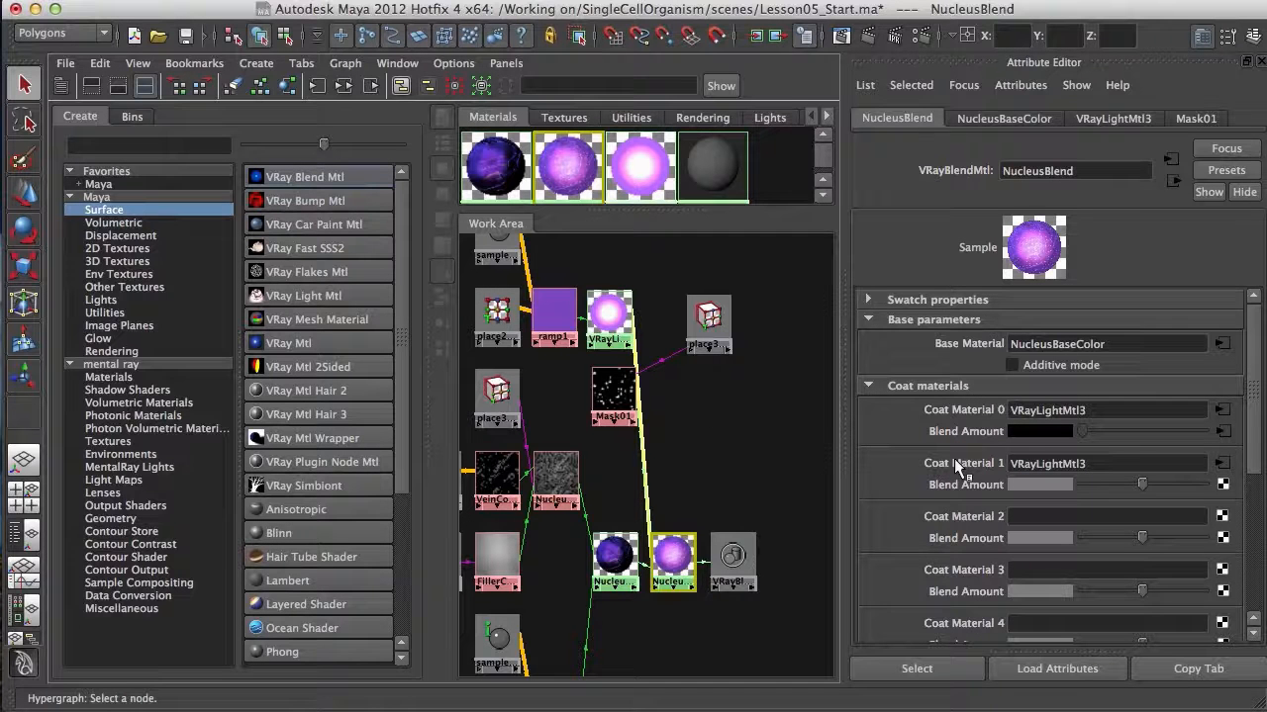
middle_click_drag(685, 445, 748, 457, "alt")
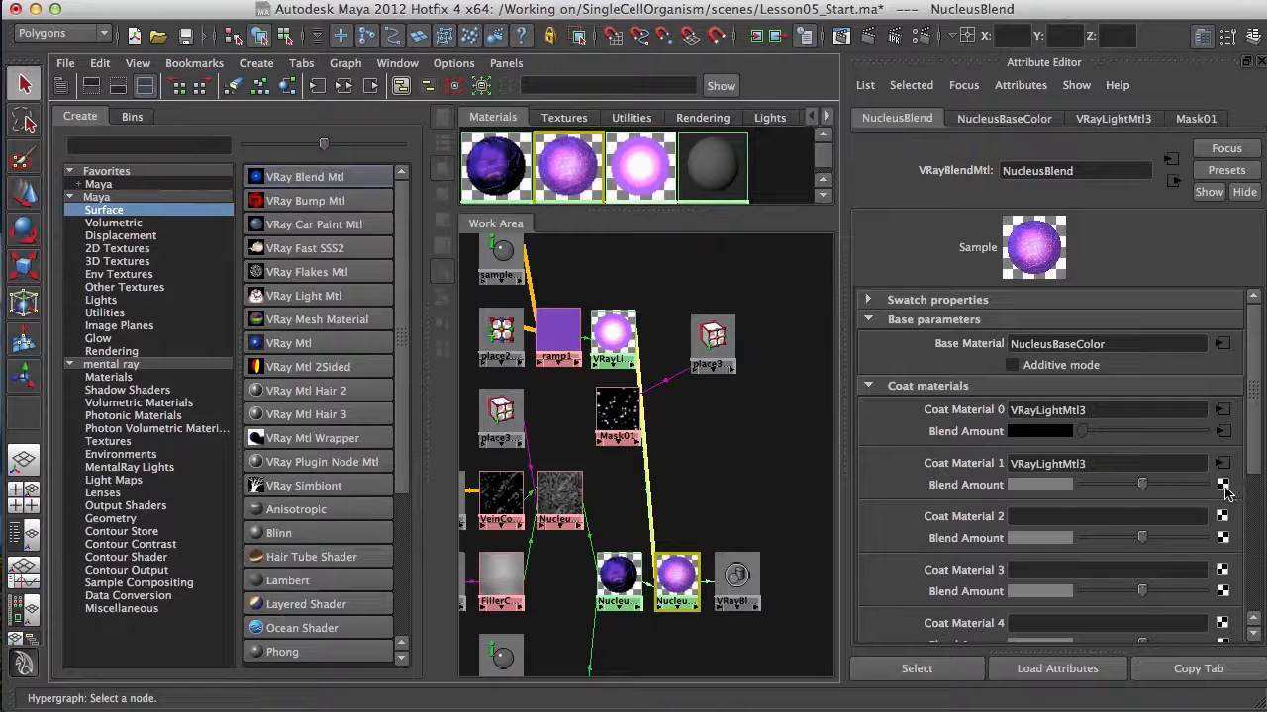
Map the Blend Amount of Coat Material 1 with a new 2D Ramp texture and set its interpolation to None.
left_click(1223, 538)
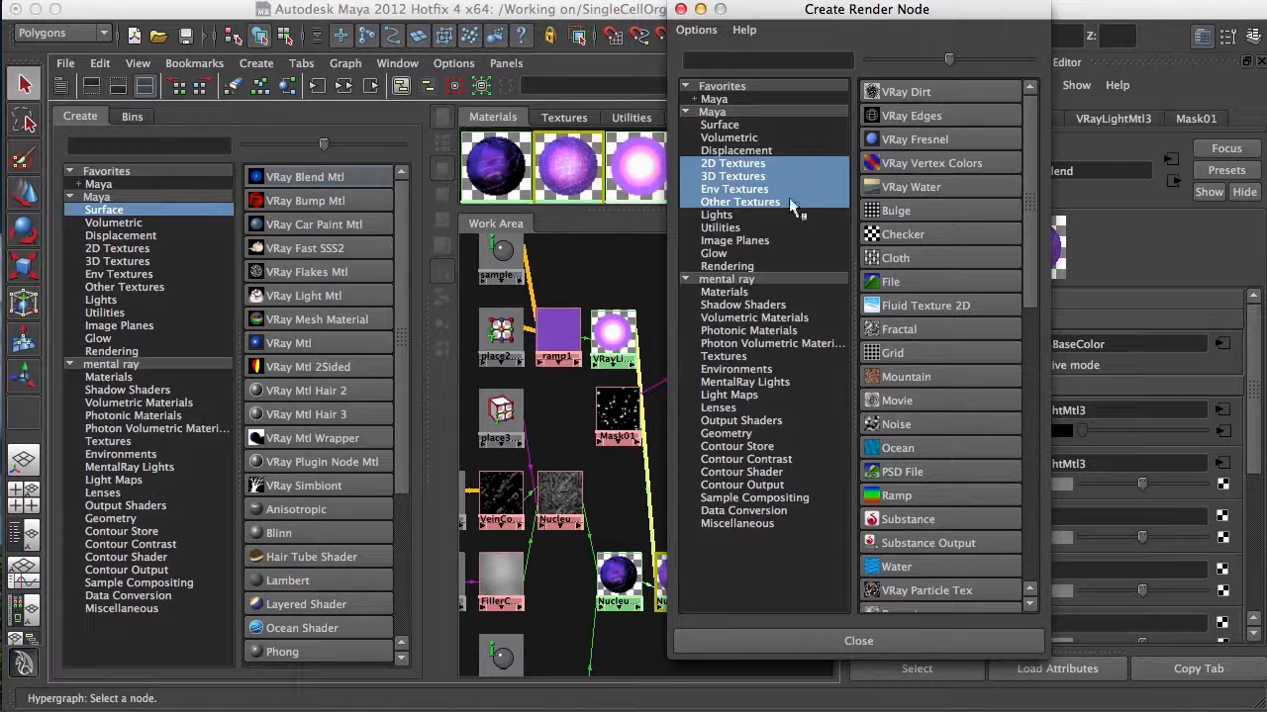
left_click(762, 164)
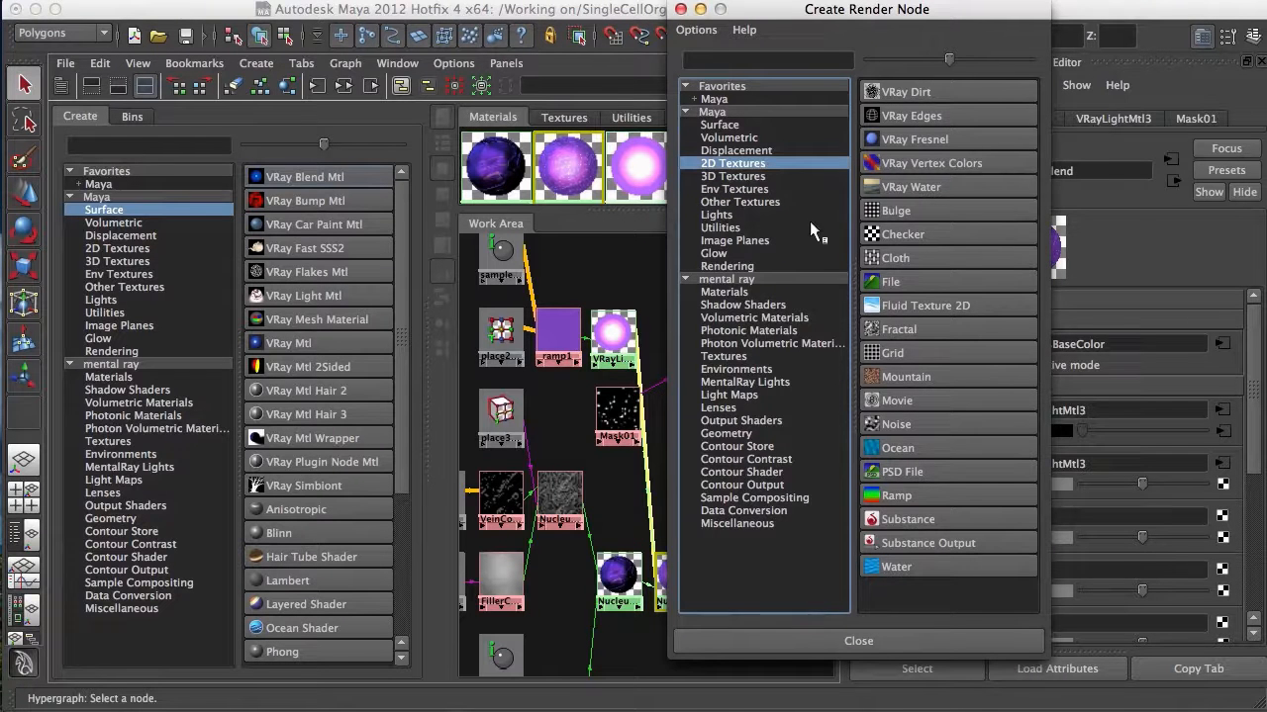
left_click(895, 496)
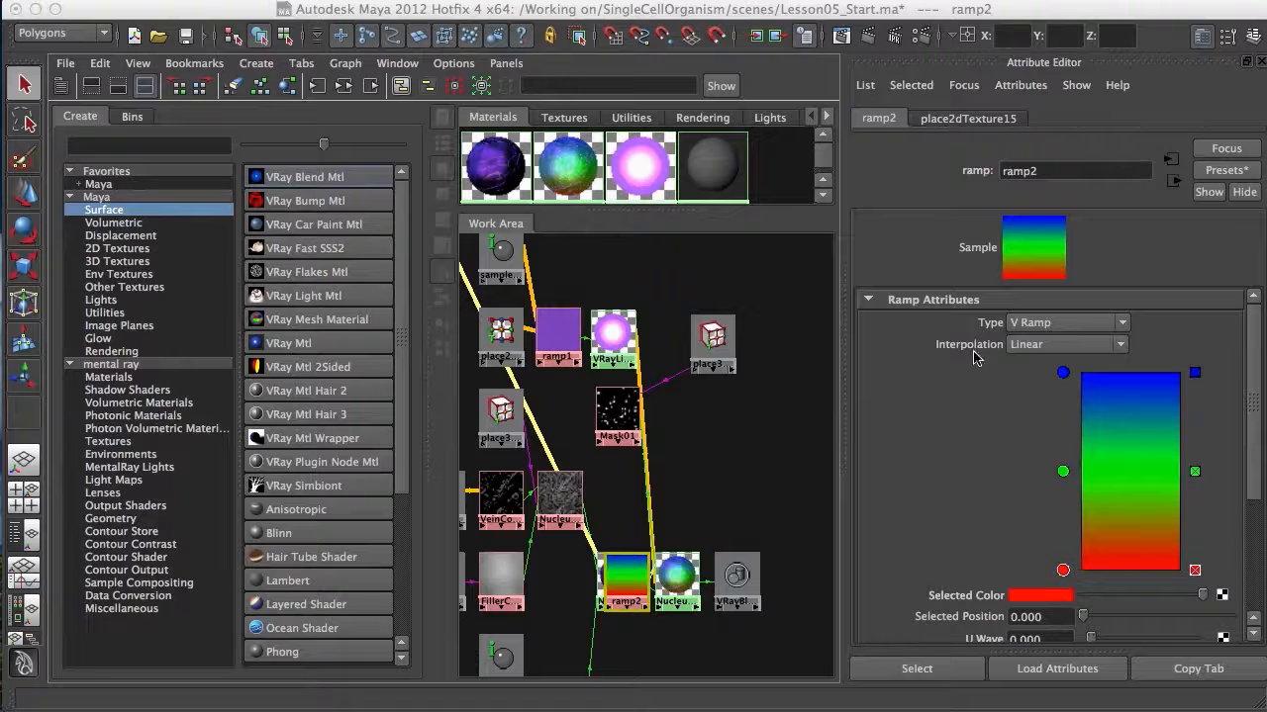
left_click(1093, 344)
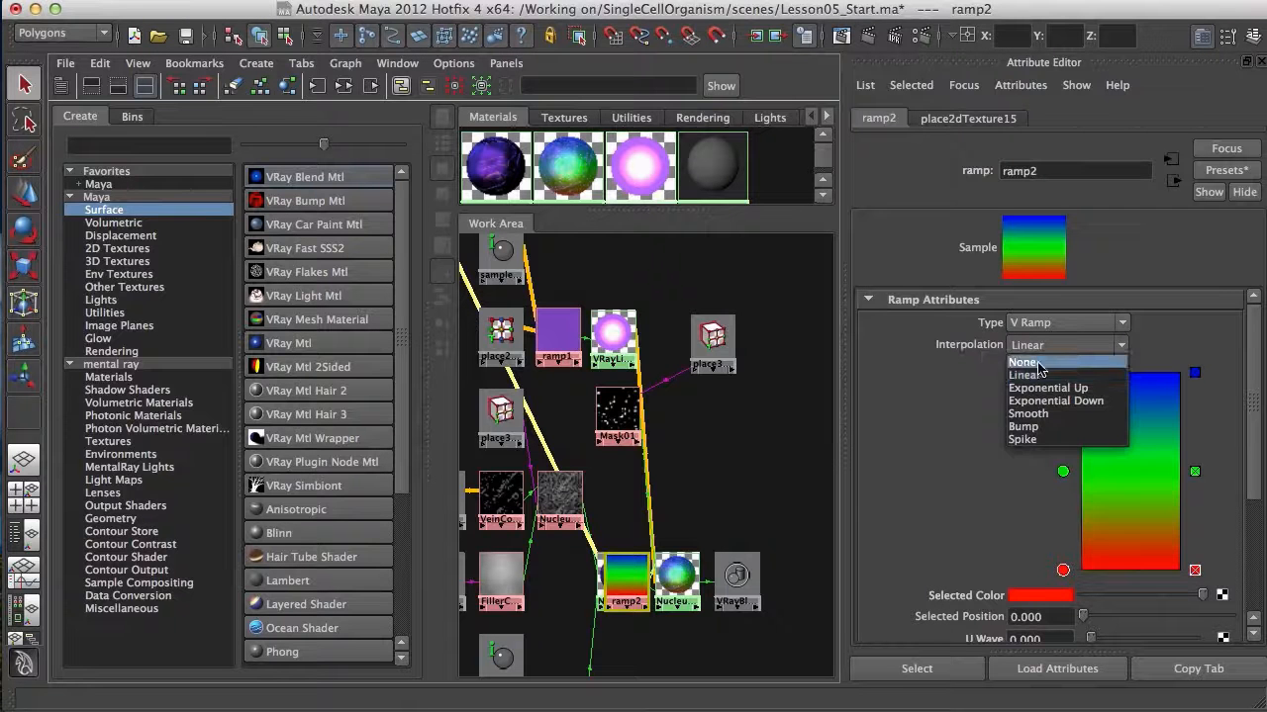
left_click(1069, 363)
Move ramp2's green entry to position 0.565 in white and its blue entry to 0.620 in black.
left_click_drag(1065, 374, 1064, 460)
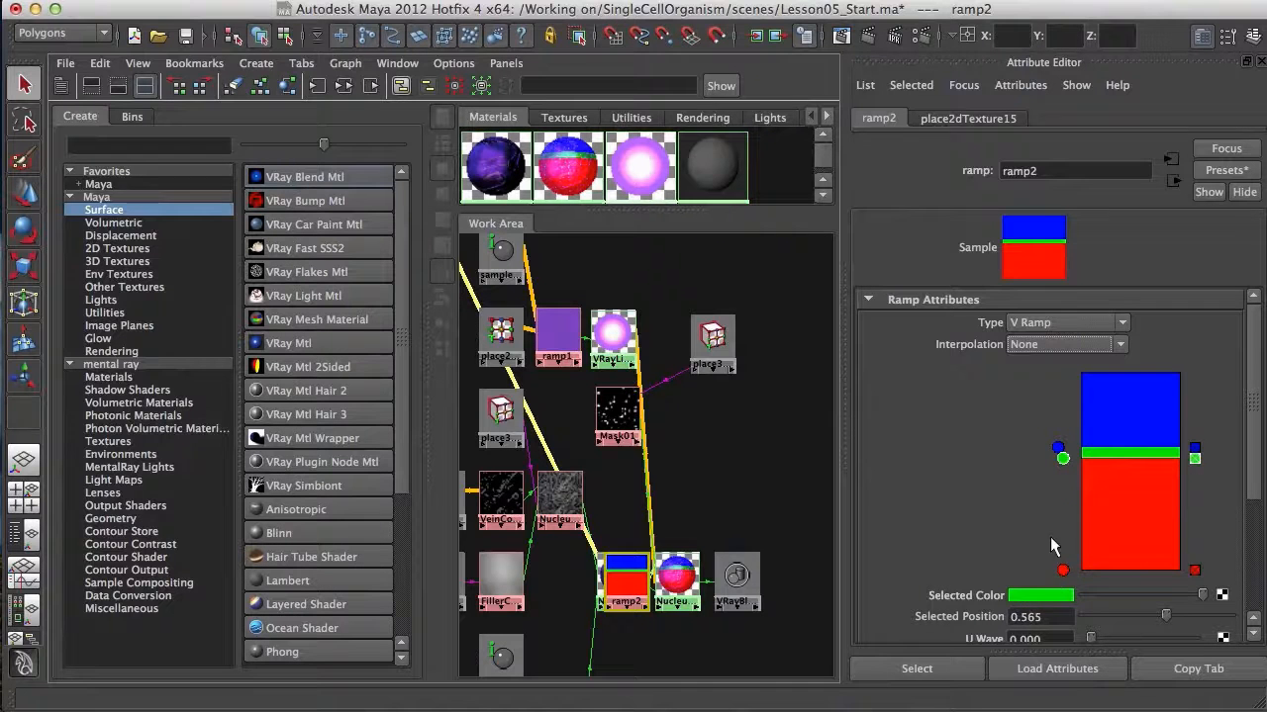
left_click(1051, 596)
left_click(989, 575)
left_click(1059, 447)
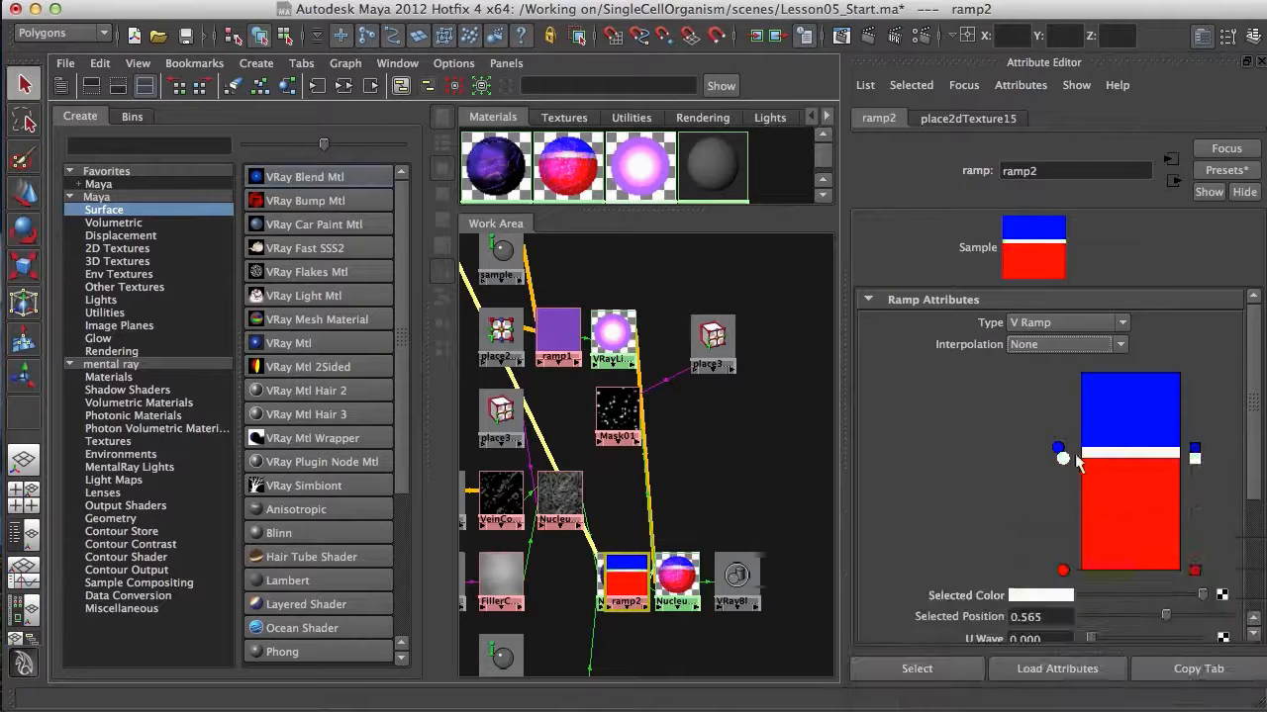
left_click(1066, 579)
left_click(1116, 554)
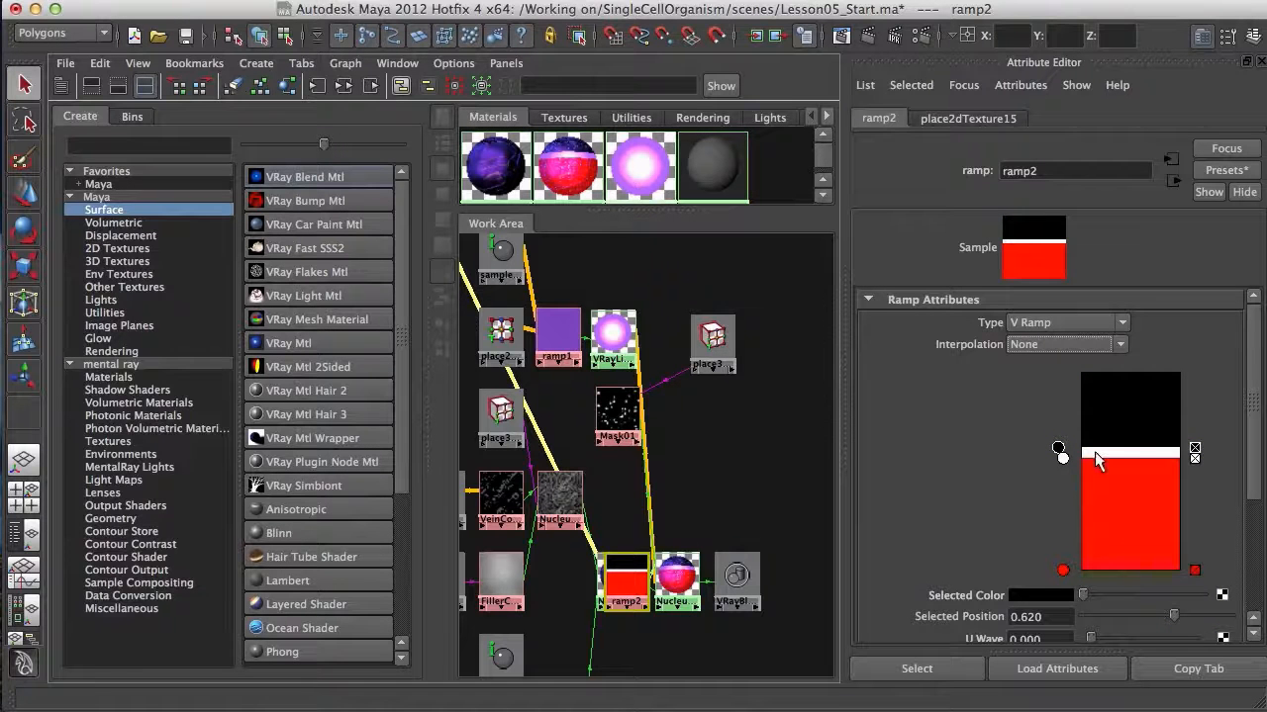
Add a second thin white stripe with black entries at 0.380 and 0.070 to ramp2, and recolour its red entry white.
left_click(1099, 495)
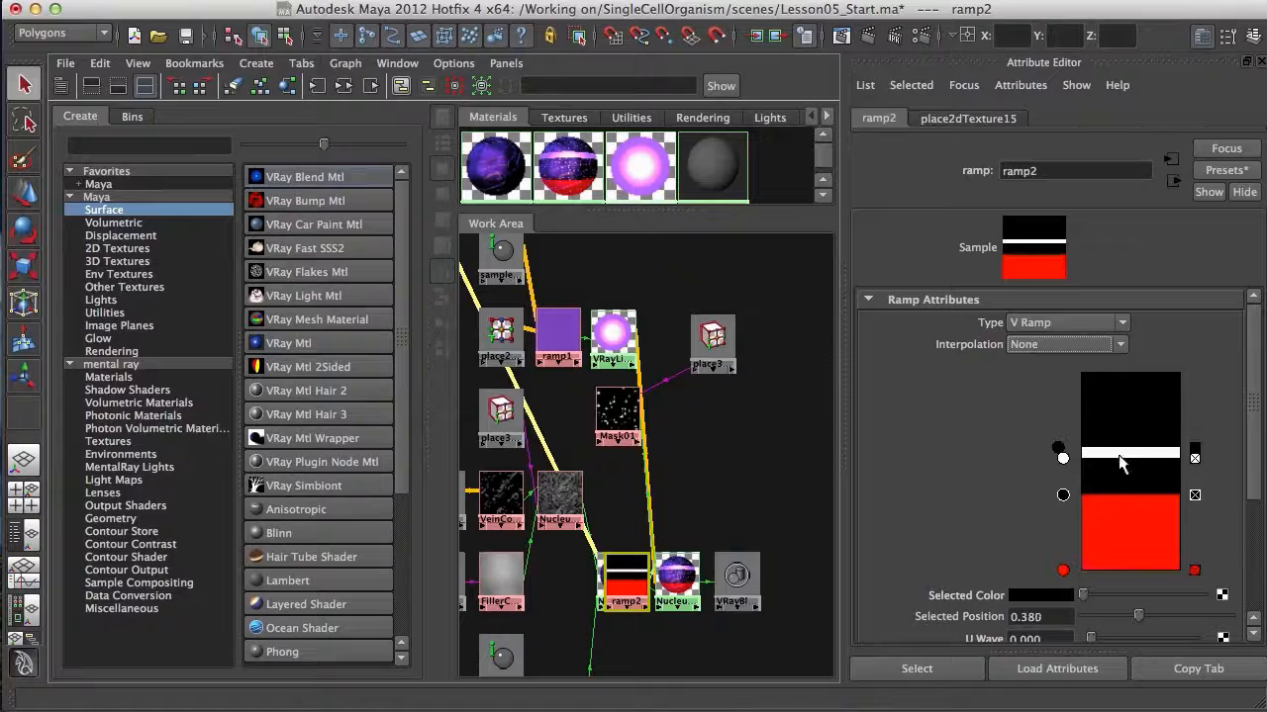
left_click_drag(1116, 455, 1109, 481)
left_click_drag(1117, 413, 1105, 557)
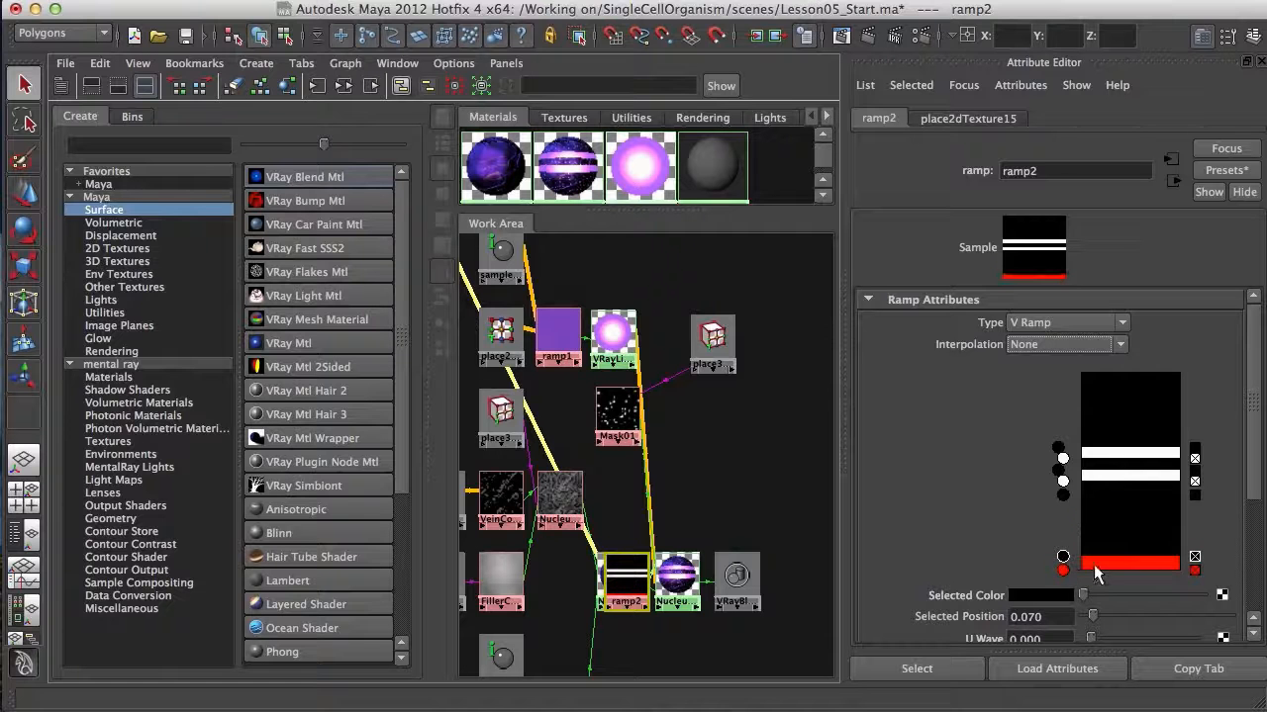
left_click(1063, 571)
left_click(1056, 595)
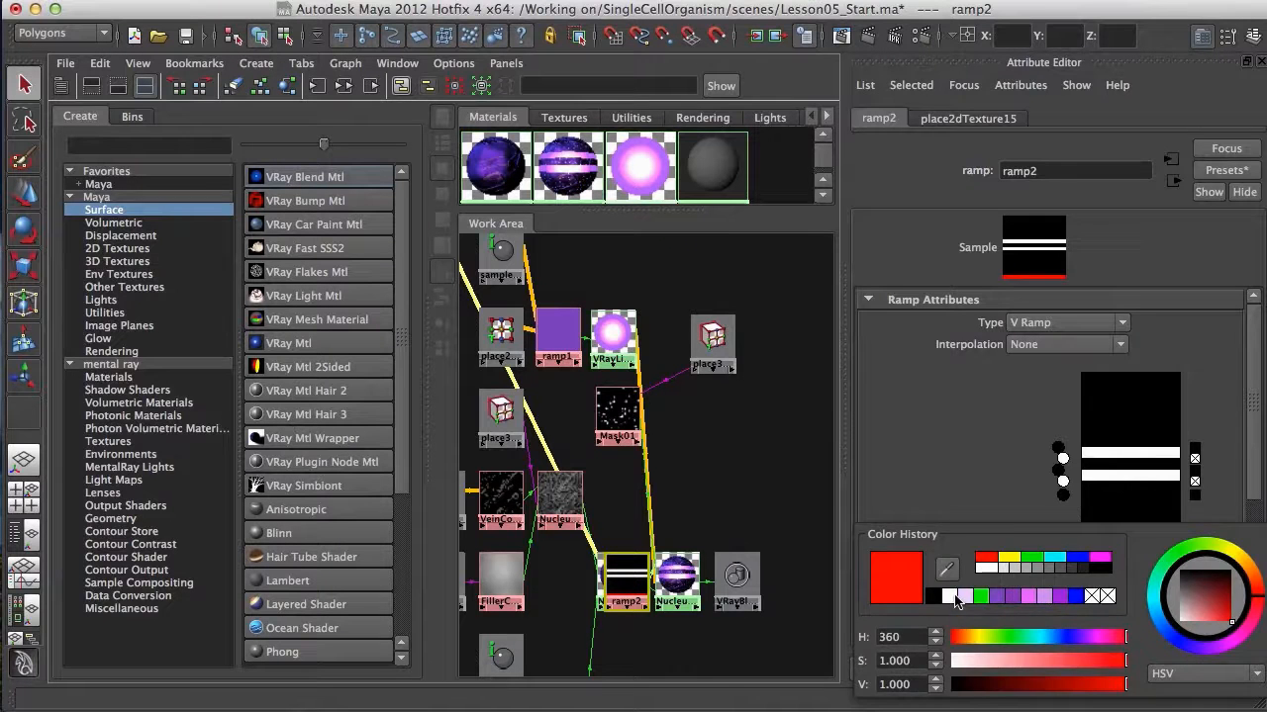
left_click(956, 597)
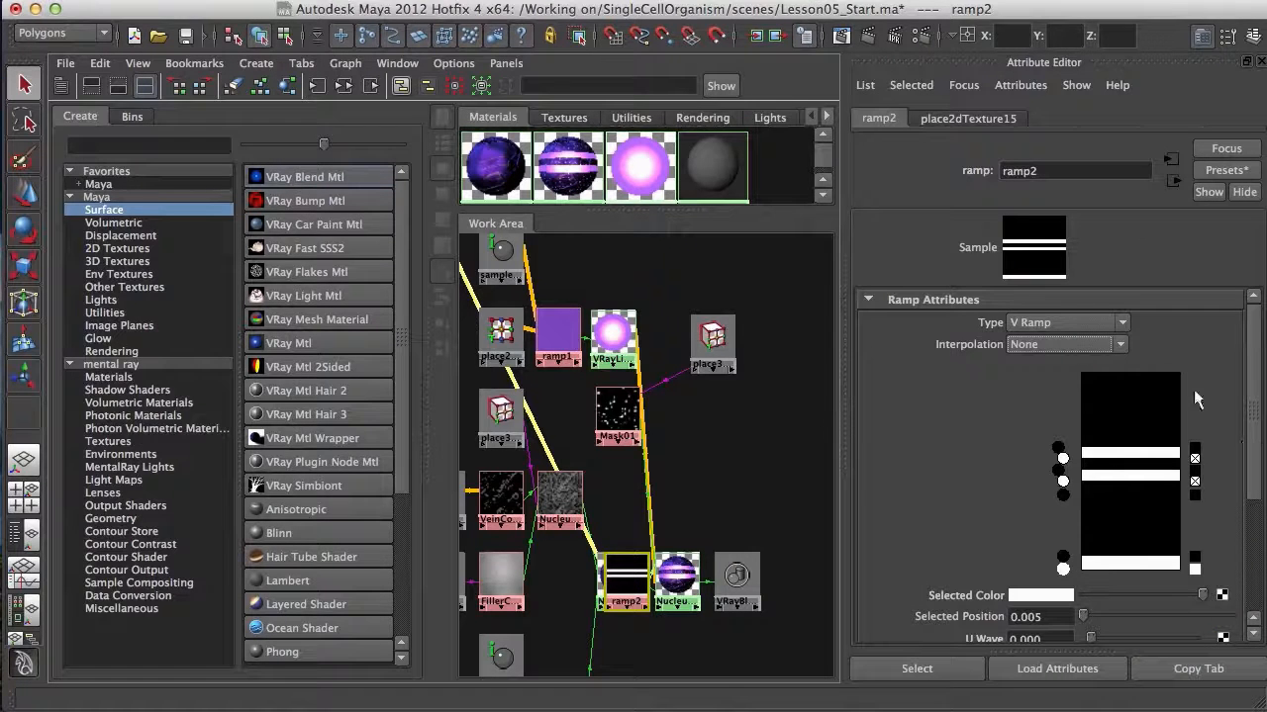
Distort the ramp2 stripes with a V Wave of 0.638, Noise of about 0.26 and Noise Freq of 0.562.
left_click_drag(1247, 405, 1248, 456)
mouse_move(1091, 497)
left_mouse_down()
mouse_move(1139, 504)
mouse_move(1098, 519)
mouse_move(1115, 530)
mouse_move(1157, 503)
mouse_move(1150, 545)
left_mouse_up()
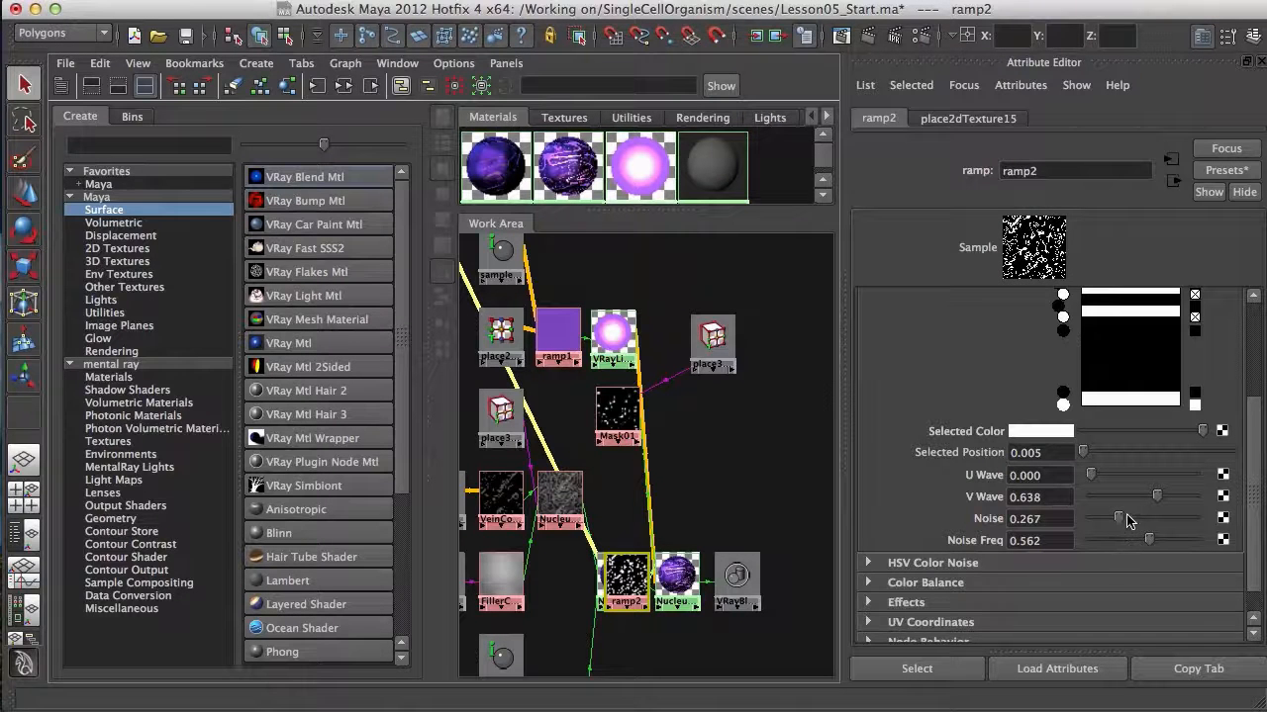
Thin ramp2's white stripes, moving the lower white entry to 0.475 and lowest black entry to 0.055, and set Noise to 0.238 and Noise Freq to 0.514.
scroll(1114, 426, "up", 3)
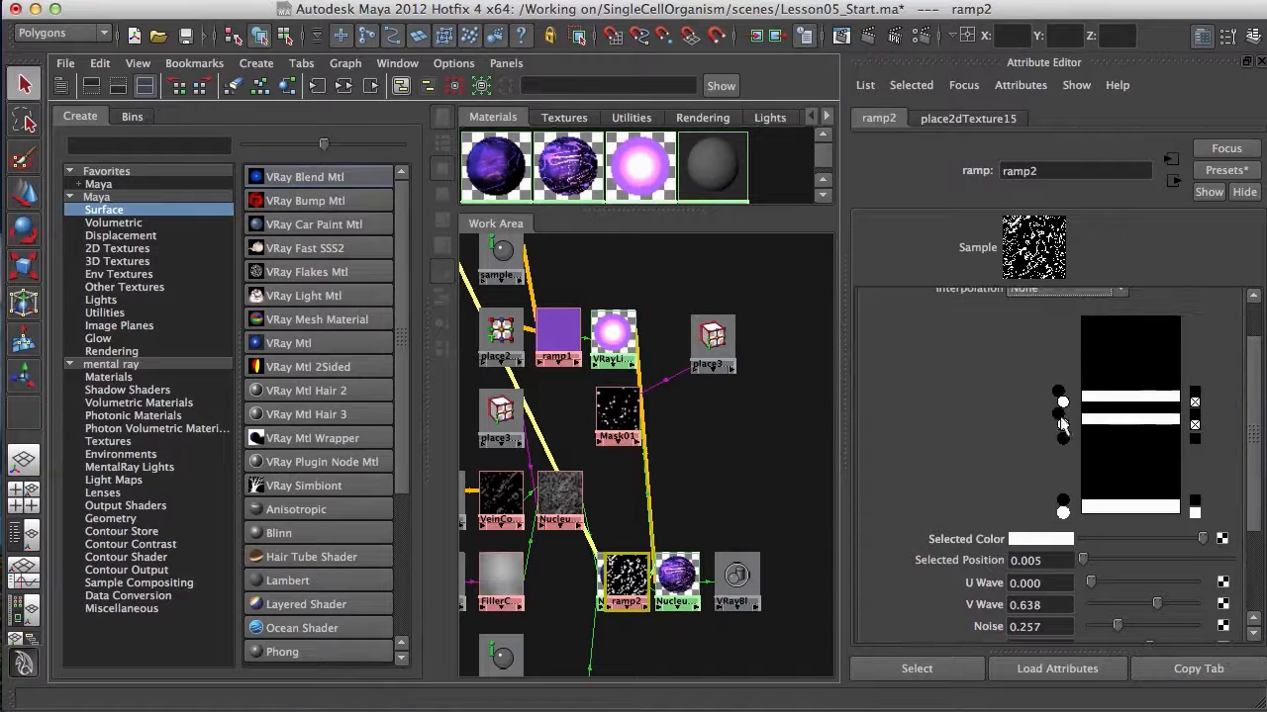
left_click_drag(1064, 399, 1062, 421)
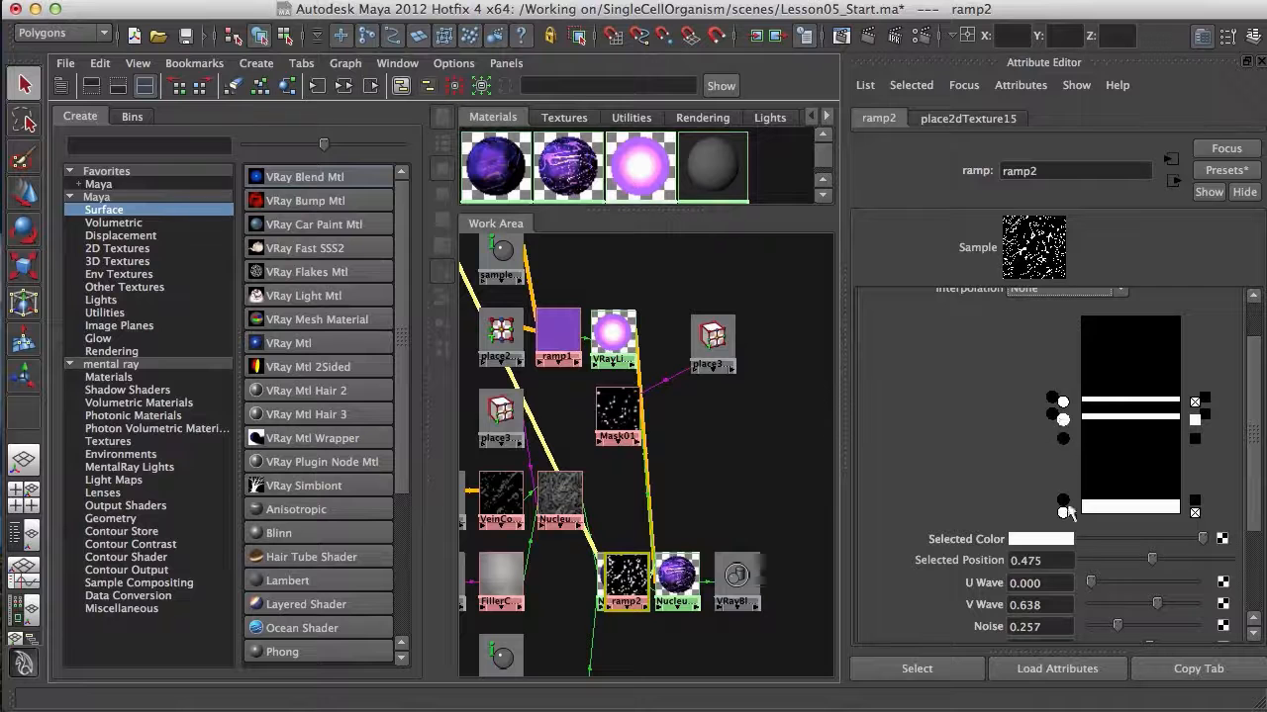
left_click_drag(1064, 504, 1056, 506)
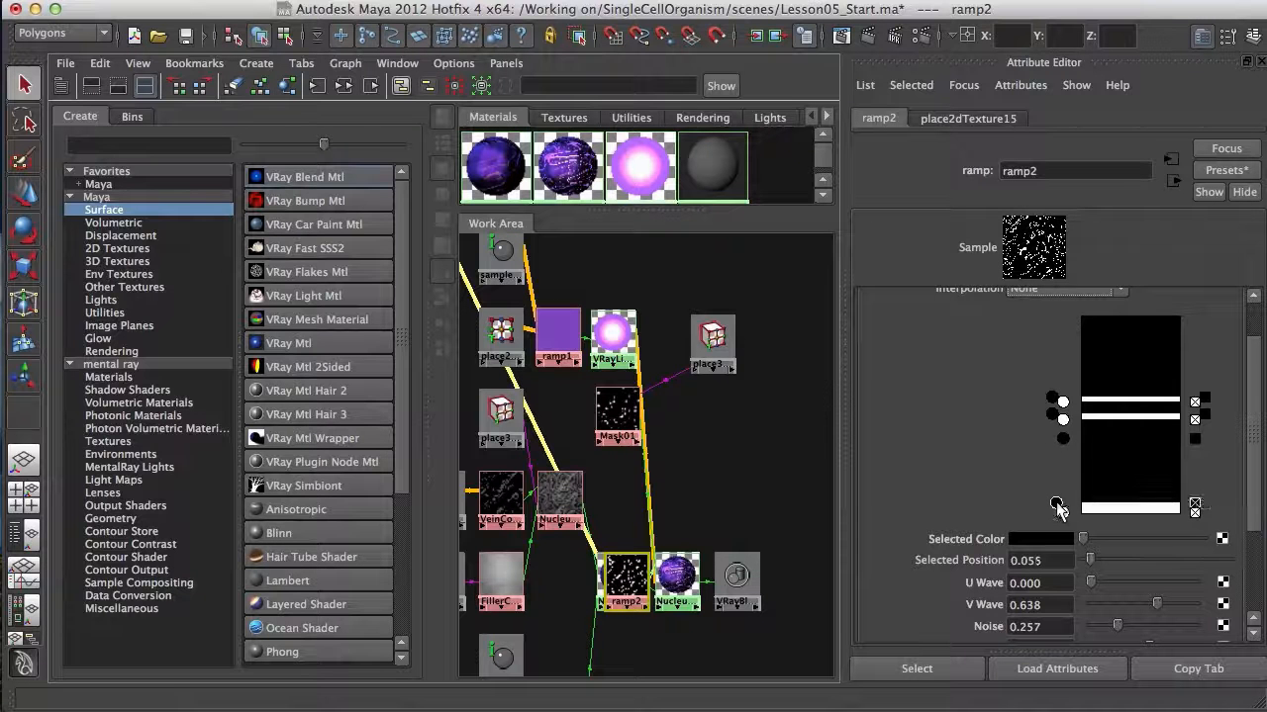
left_click_drag(1061, 419, 1054, 394)
scroll(1105, 532, "down", 3)
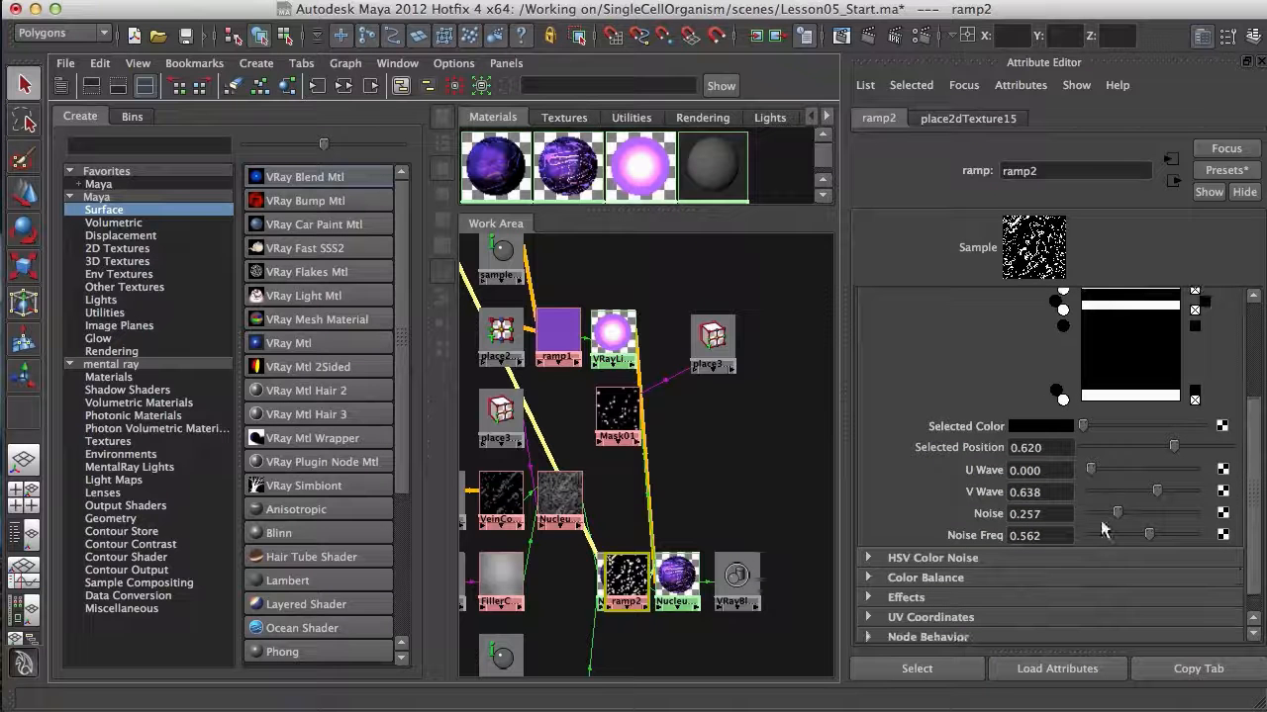
left_click_drag(1117, 512, 1144, 534)
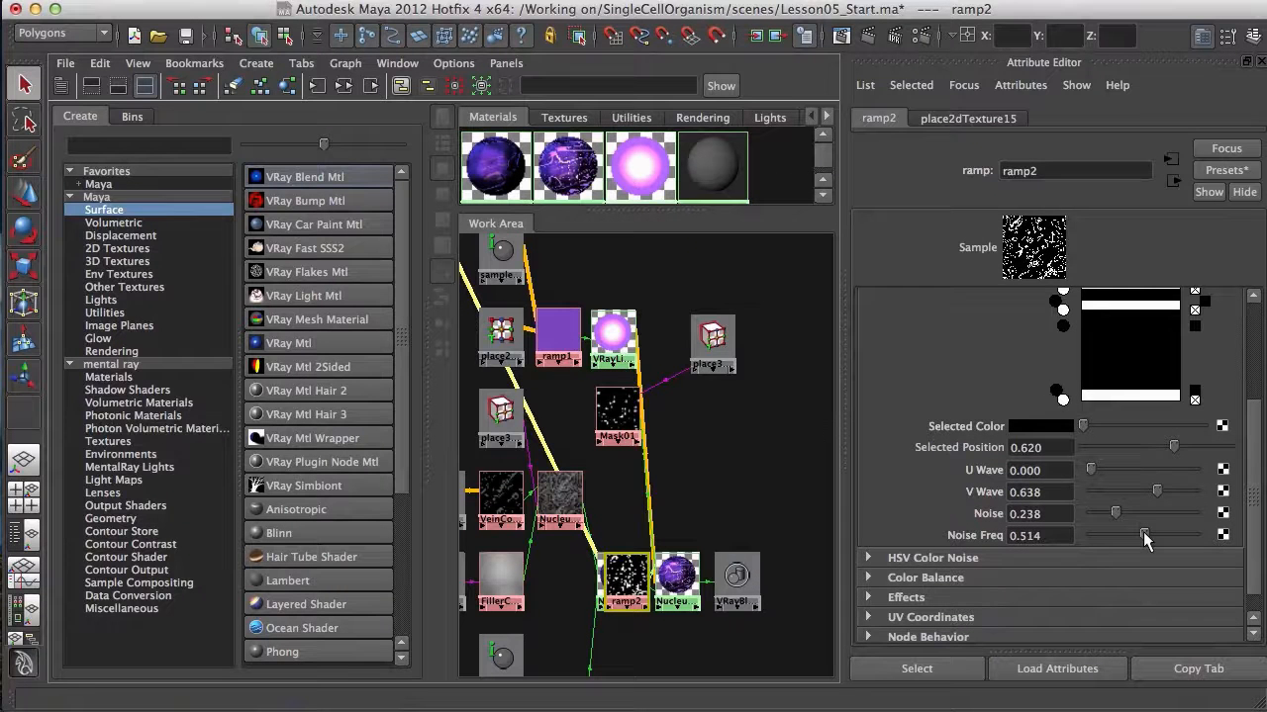
Check the NucleusBlend swatch up close and move the ramp2 node off NucleusBaseColor to a free spot beside Mask01.
middle_click_drag(744, 478, 657, 557, "alt")
key("f")
scroll(559, 465, "up", 5)
scroll(657, 463, "down", 3)
left_click(658, 465)
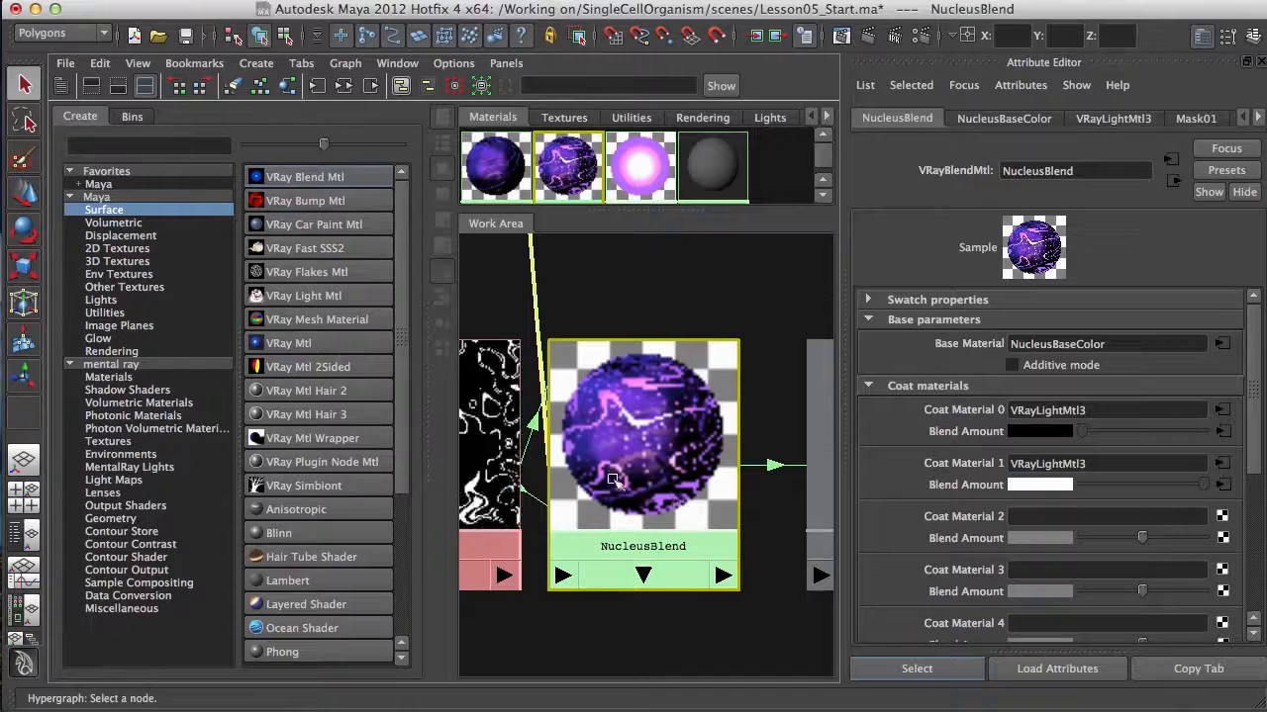
middle_click_drag(655, 475, 767, 518, "alt")
scroll(626, 469, "down", 3)
left_click_drag(586, 499, 701, 314)
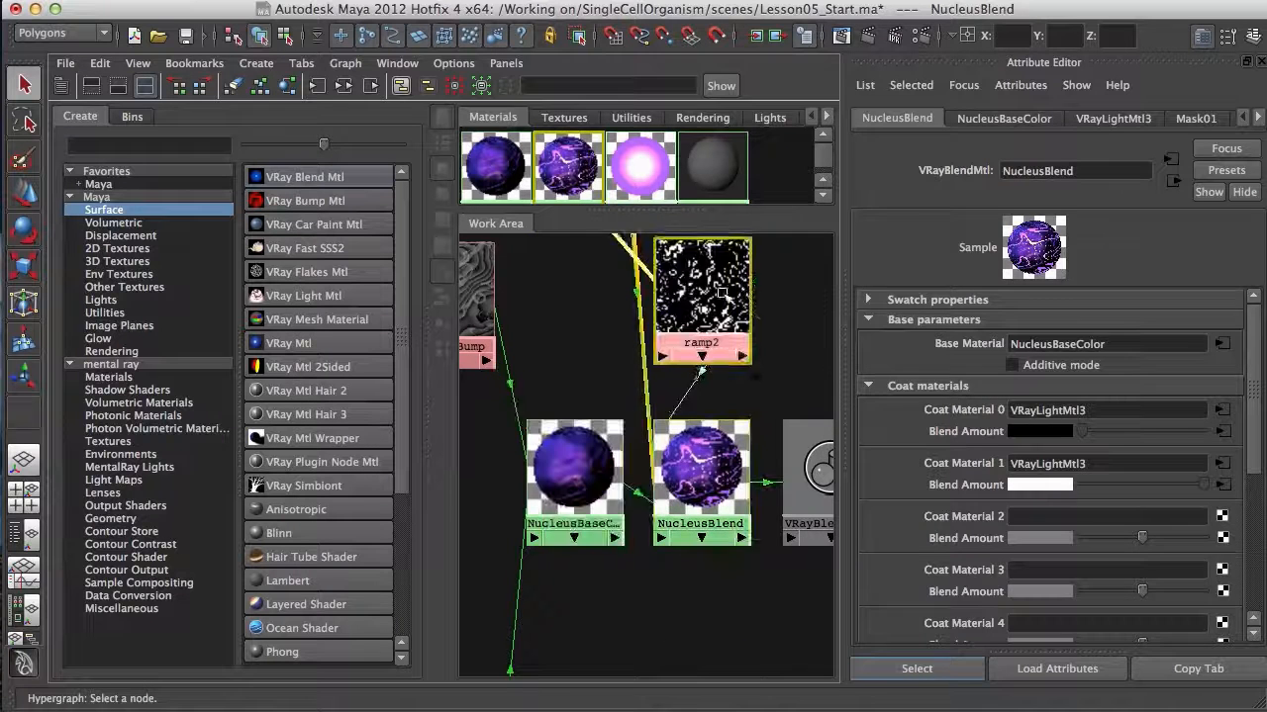
middle_click_drag(679, 590, 649, 658, "alt")
scroll(660, 546, "down", 3)
left_click_drag(643, 591, 660, 508)
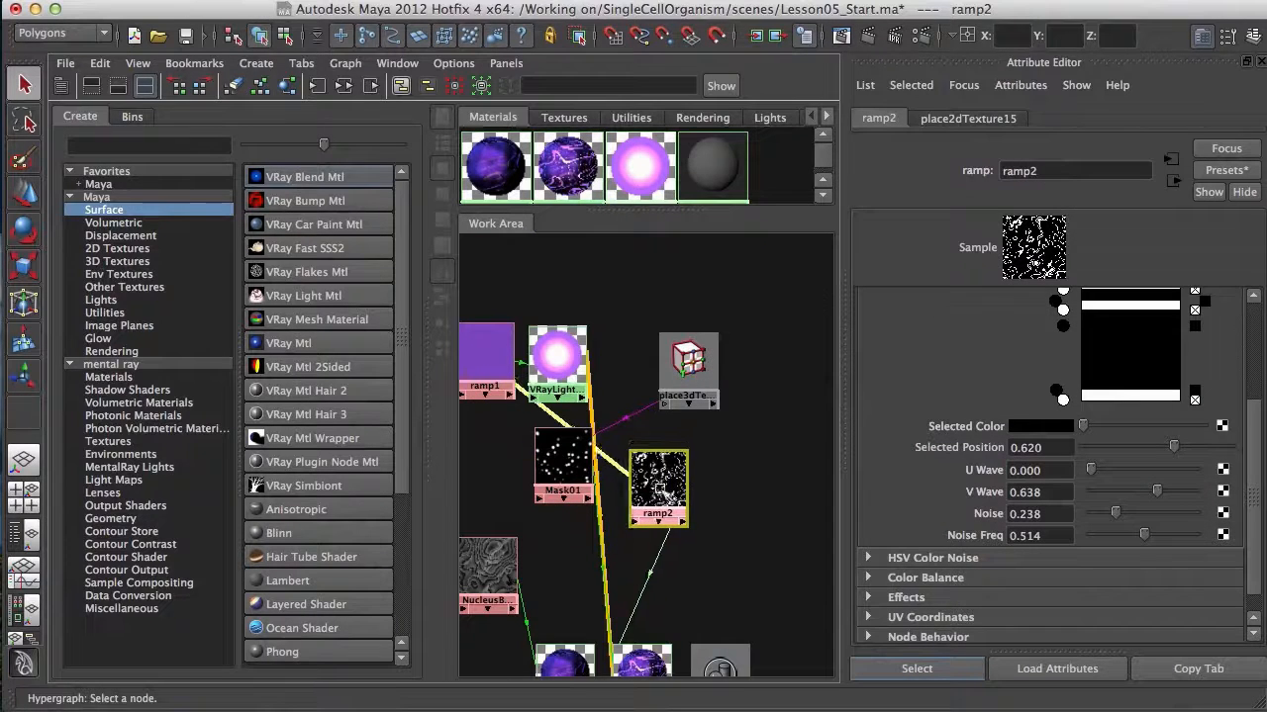
Examine the NucleusBlend shading network and its coat material slots, including the VRayLightMtl3, Mask01 and ramp2 connections.
middle_click_drag(709, 514, 668, 475, "alt")
scroll(727, 512, "up", 5)
scroll(643, 436, "down", 4)
middle_click_drag(554, 282, 621, 470, "alt")
scroll(615, 465, "down", 4)
middle_click_drag(704, 624, 715, 591)
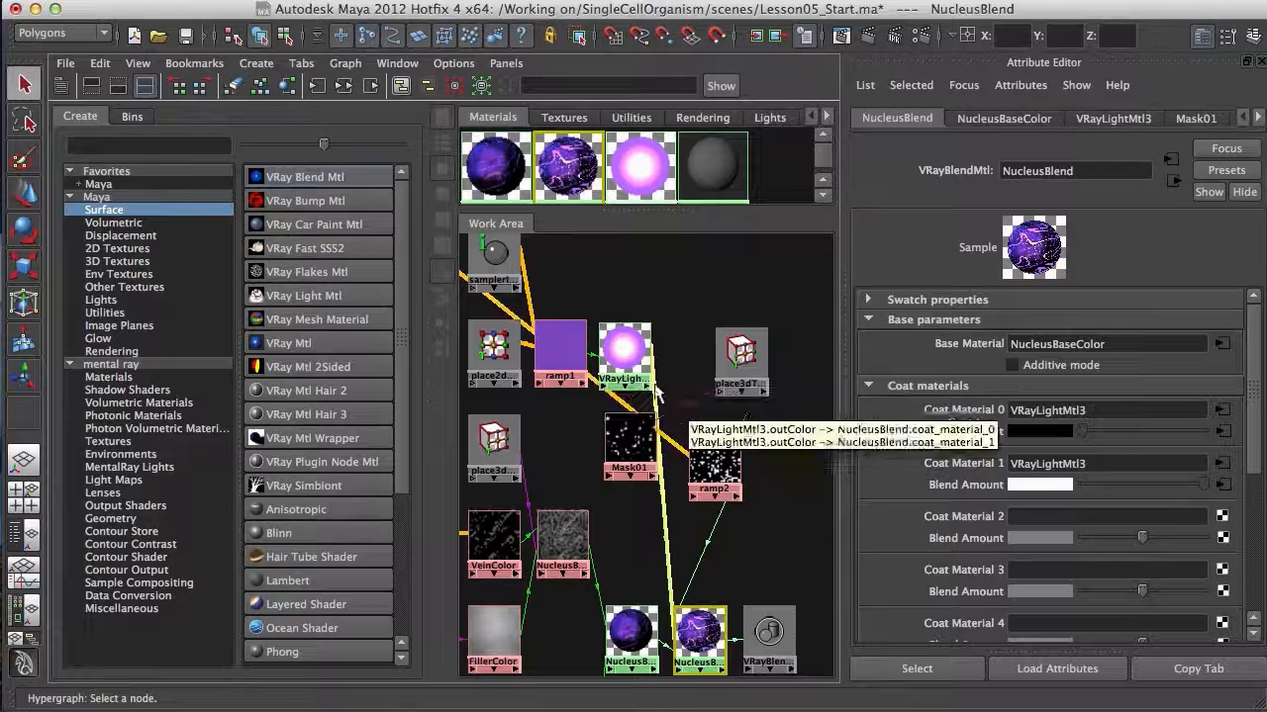
scroll(690, 475, "down", 3)
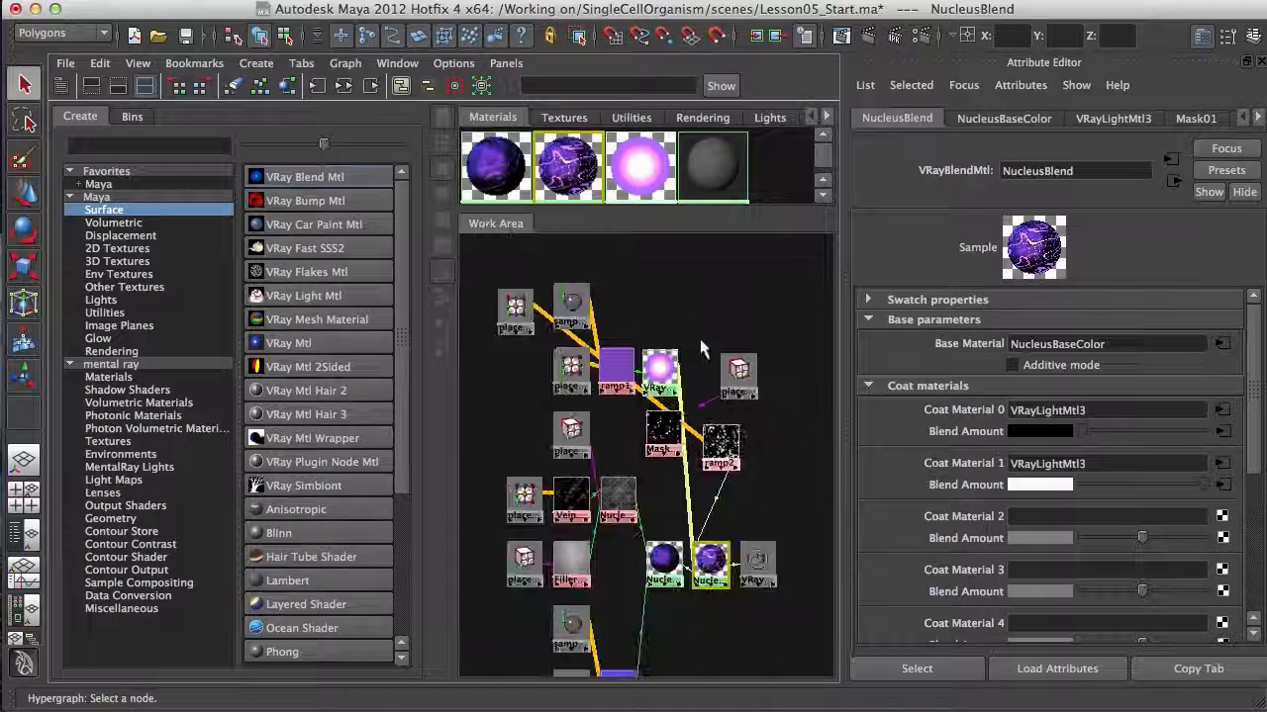
middle_click_drag(723, 413, 690, 478, "alt")
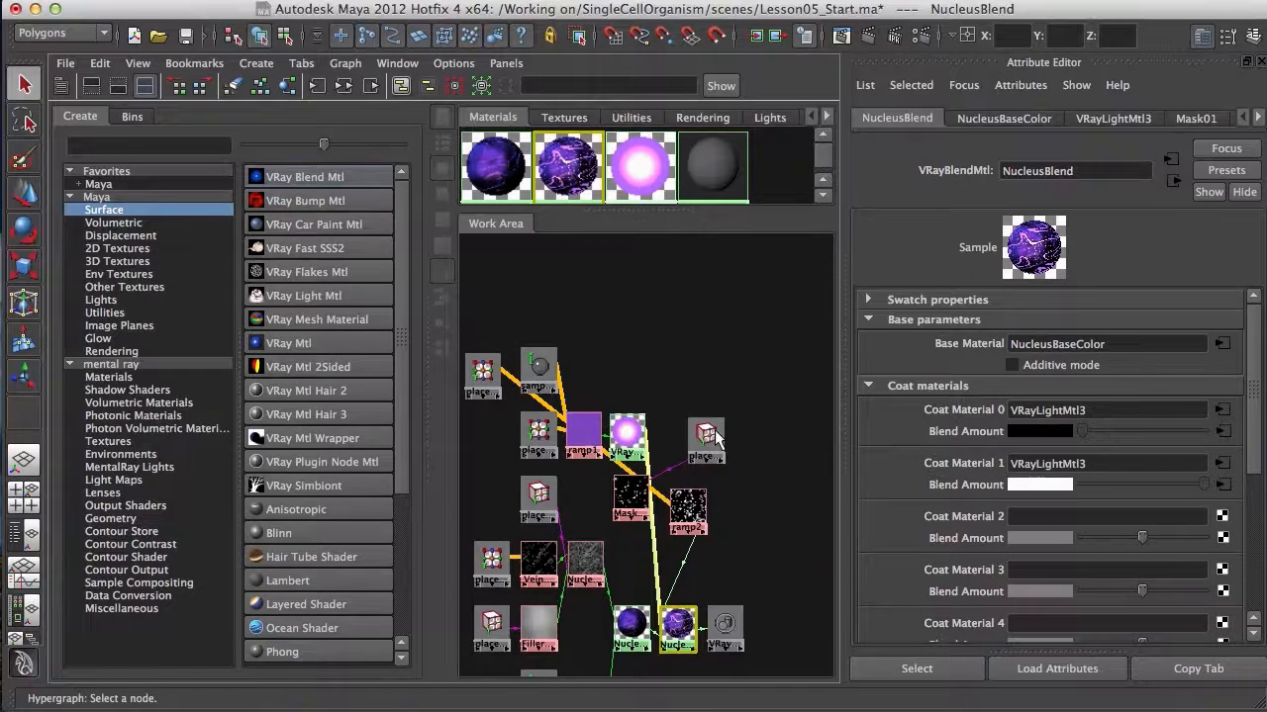
middle_click_drag(715, 482, 709, 406, "alt")
left_click_drag(1255, 436, 1259, 487)
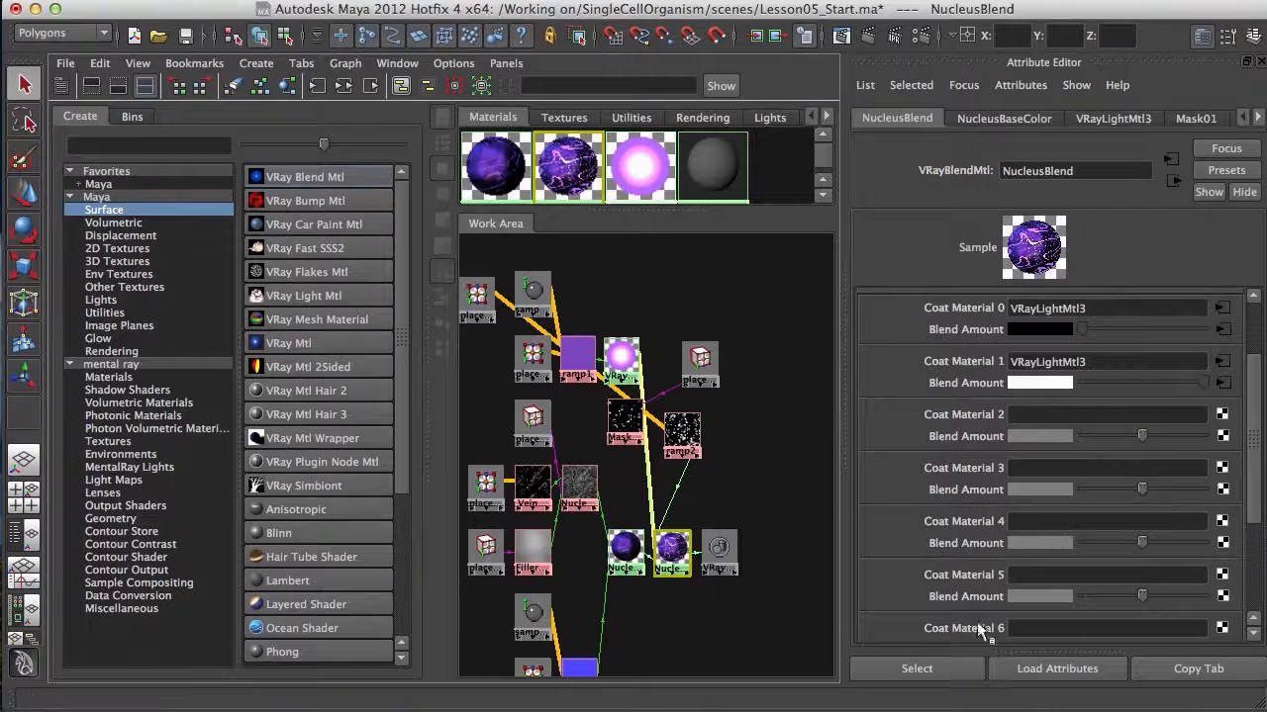
left_click_drag(1252, 411, 1246, 369)
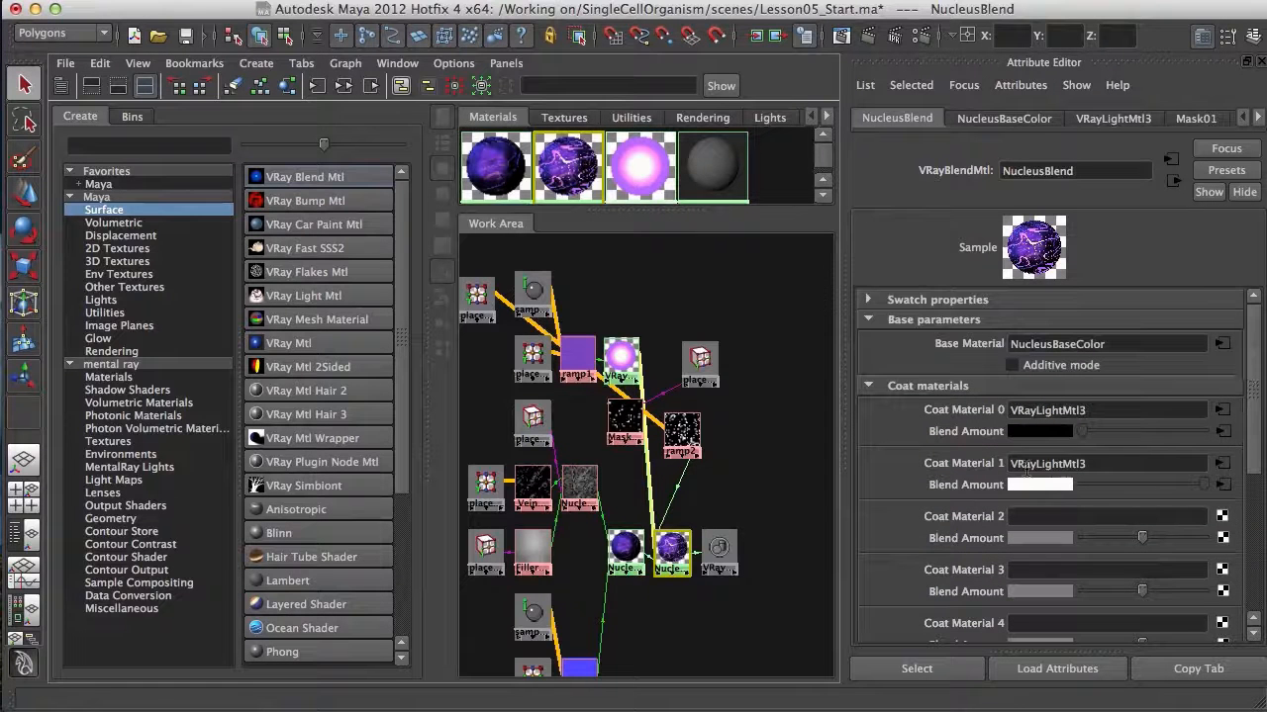
middle_click_drag(744, 383, 726, 450, "alt")
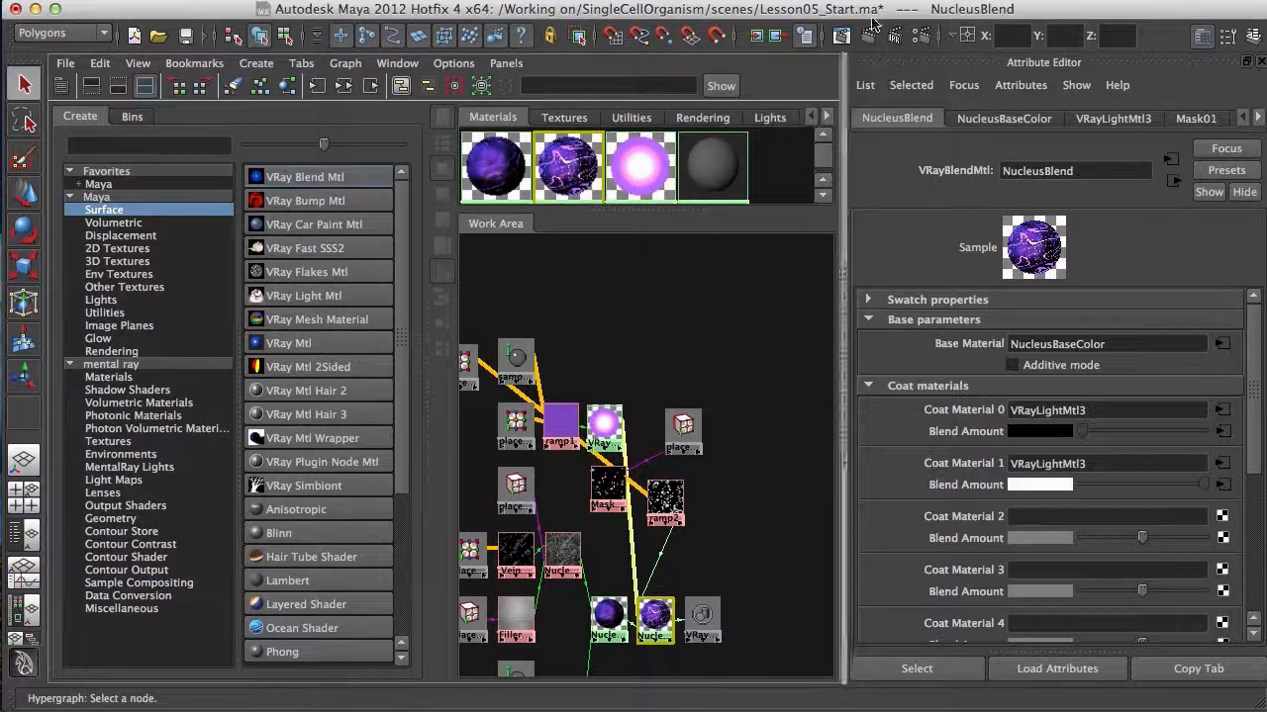
Keep the previous image in the Render View and render the region of the nucleus again with V-Ray.
left_click(840, 35)
left_click_drag(749, 57, 829, 63)
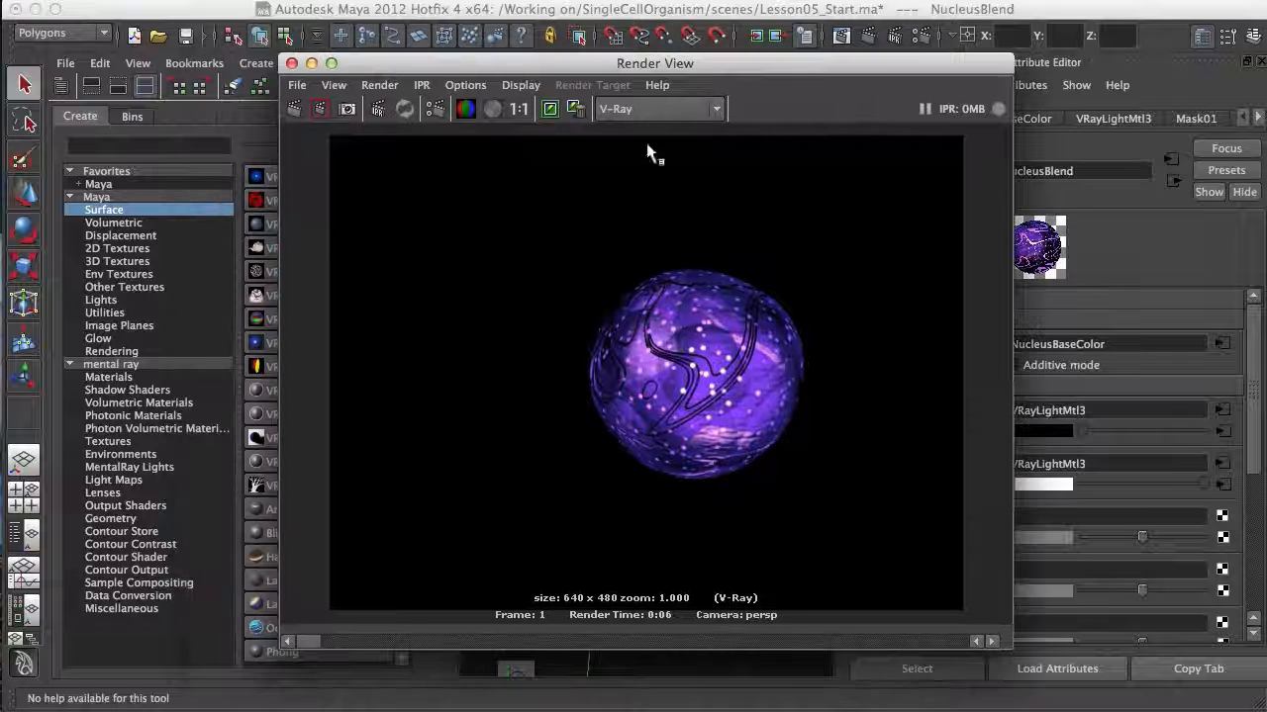
left_click(554, 111)
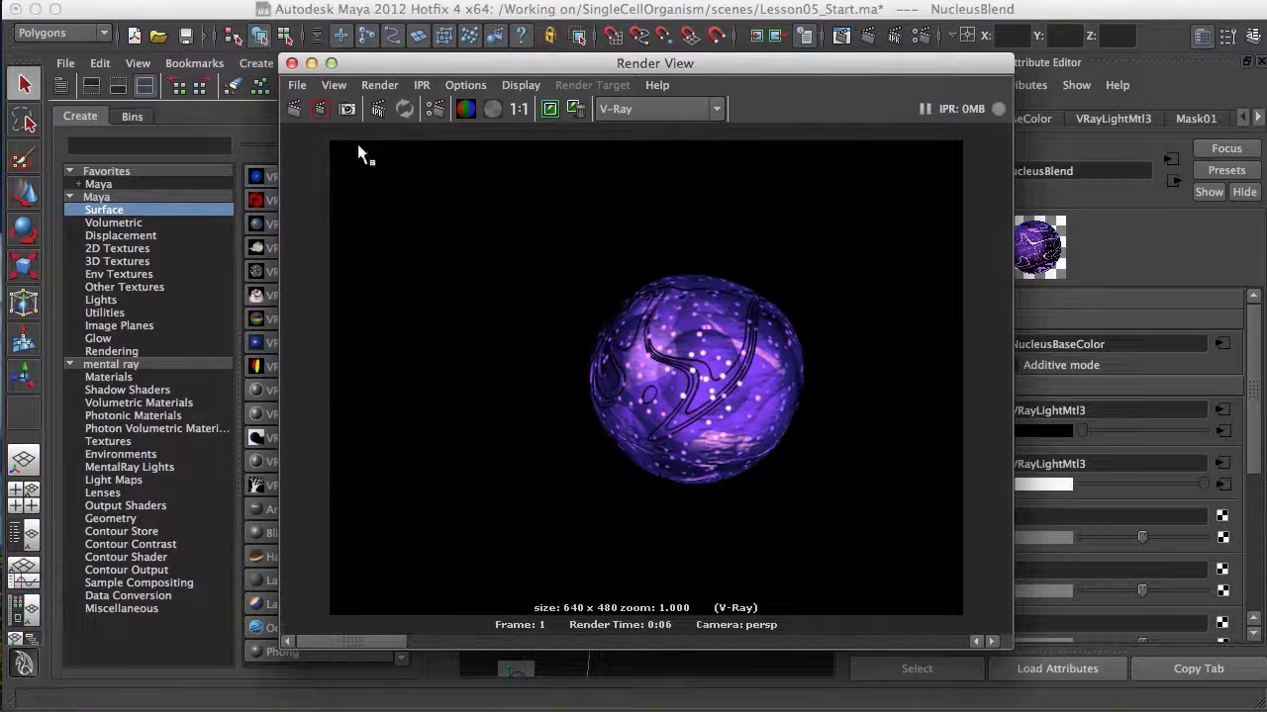
left_click(320, 108)
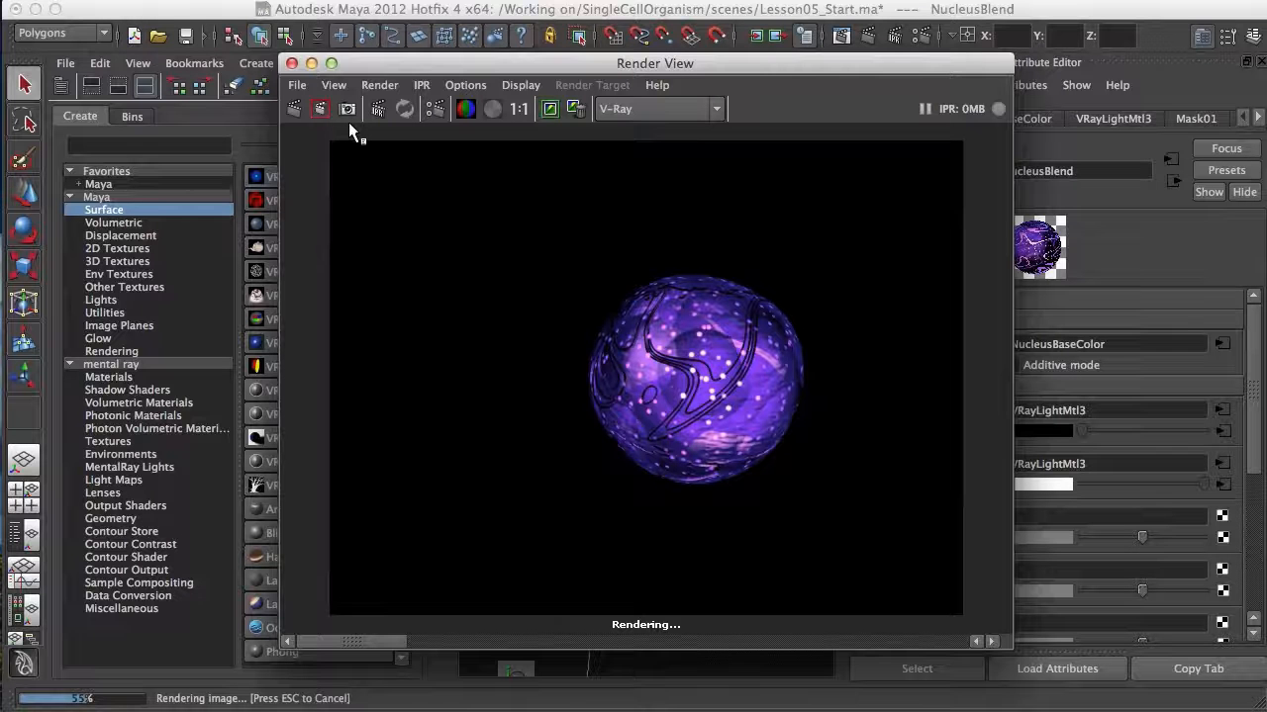